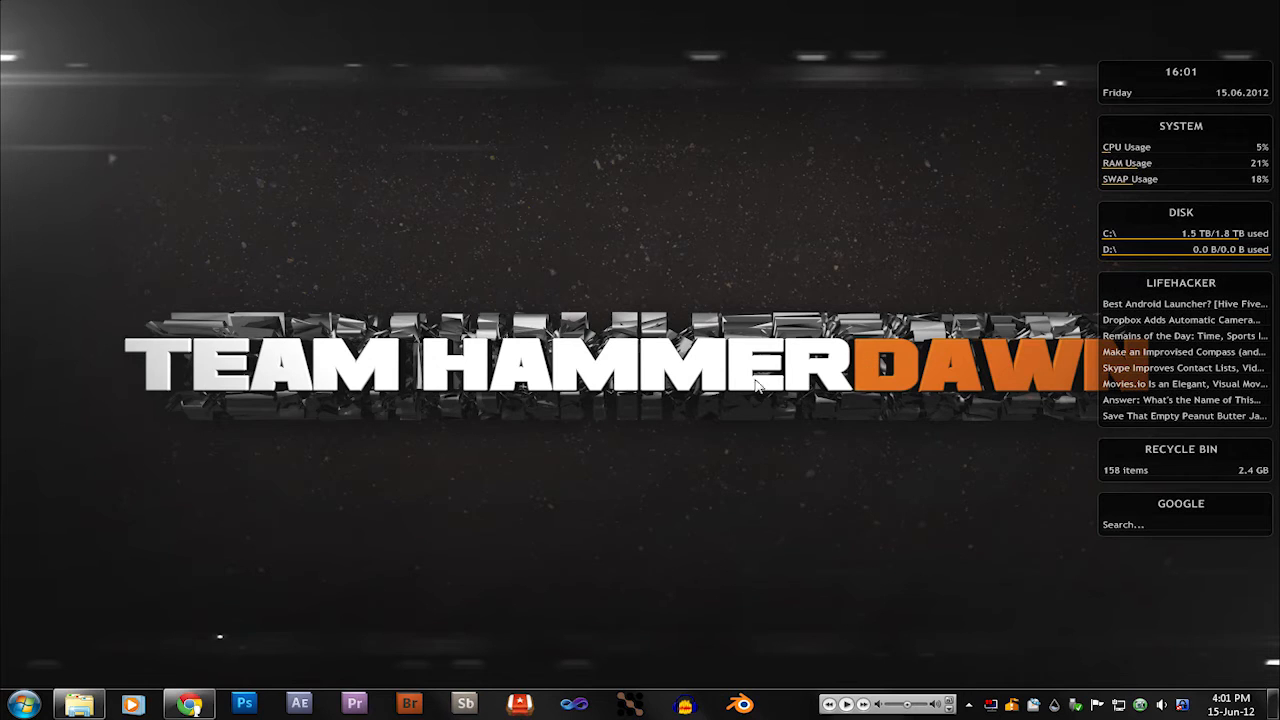
Step: Switch to Chrome, open the GIMP home page in a new tab and read its news posts about the GIMP 2.8 release
click(189, 704)
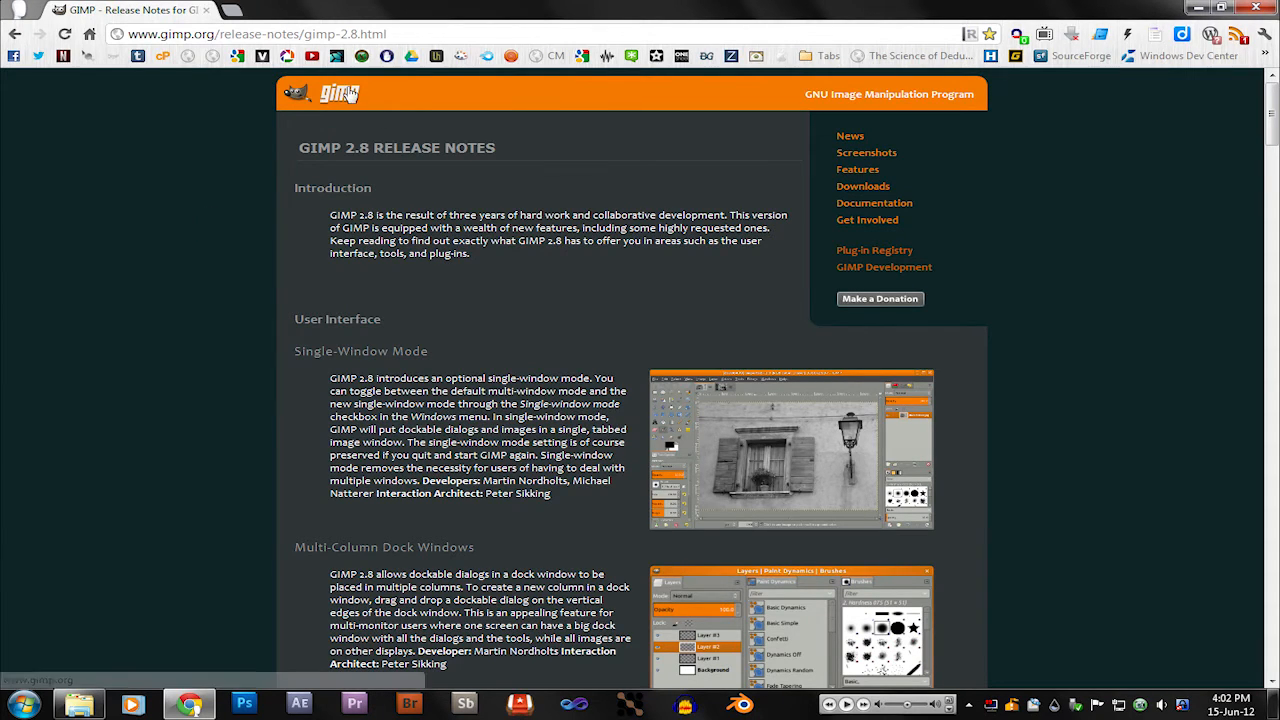
click(381, 106)
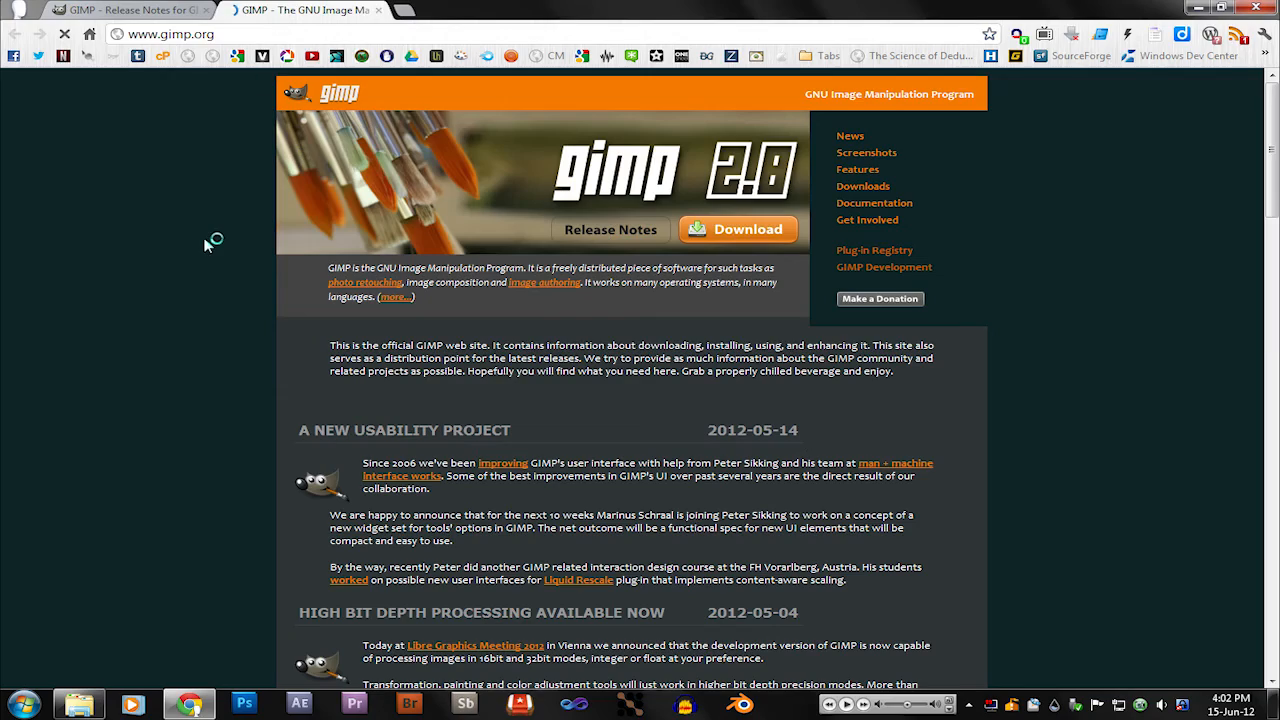
scroll(183, 375, down, 3)
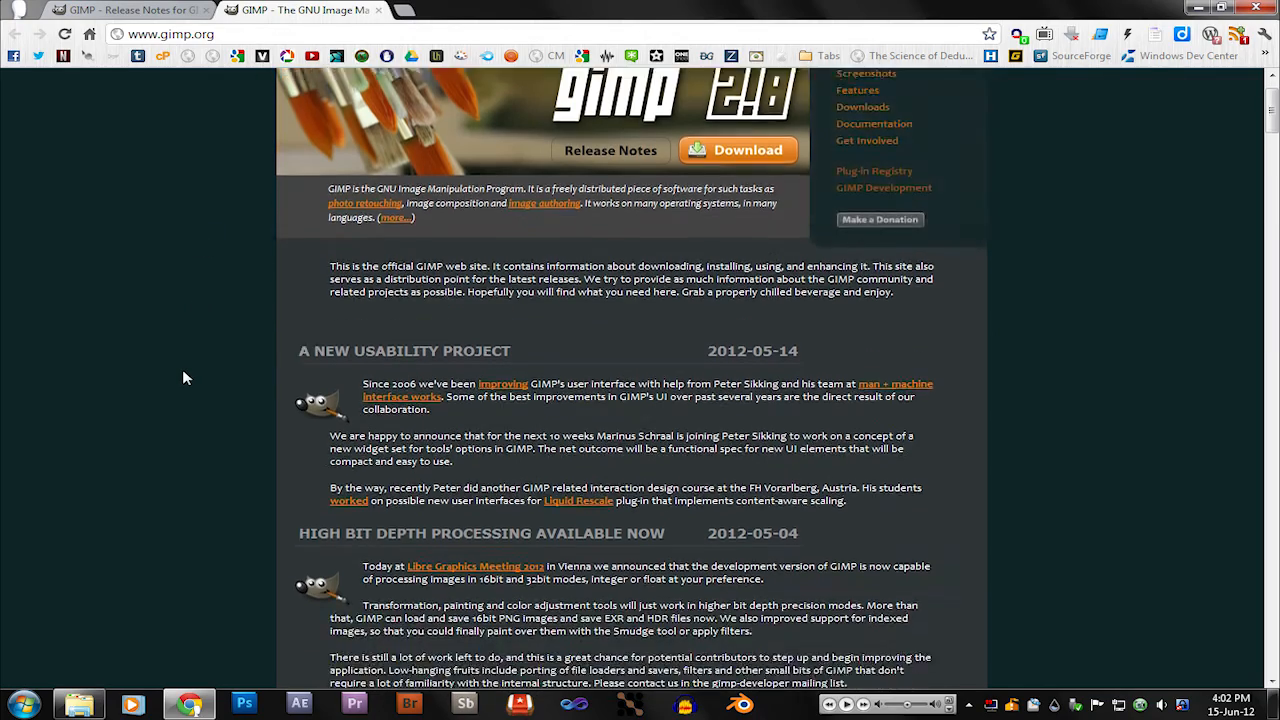
scroll(185, 375, down, 2)
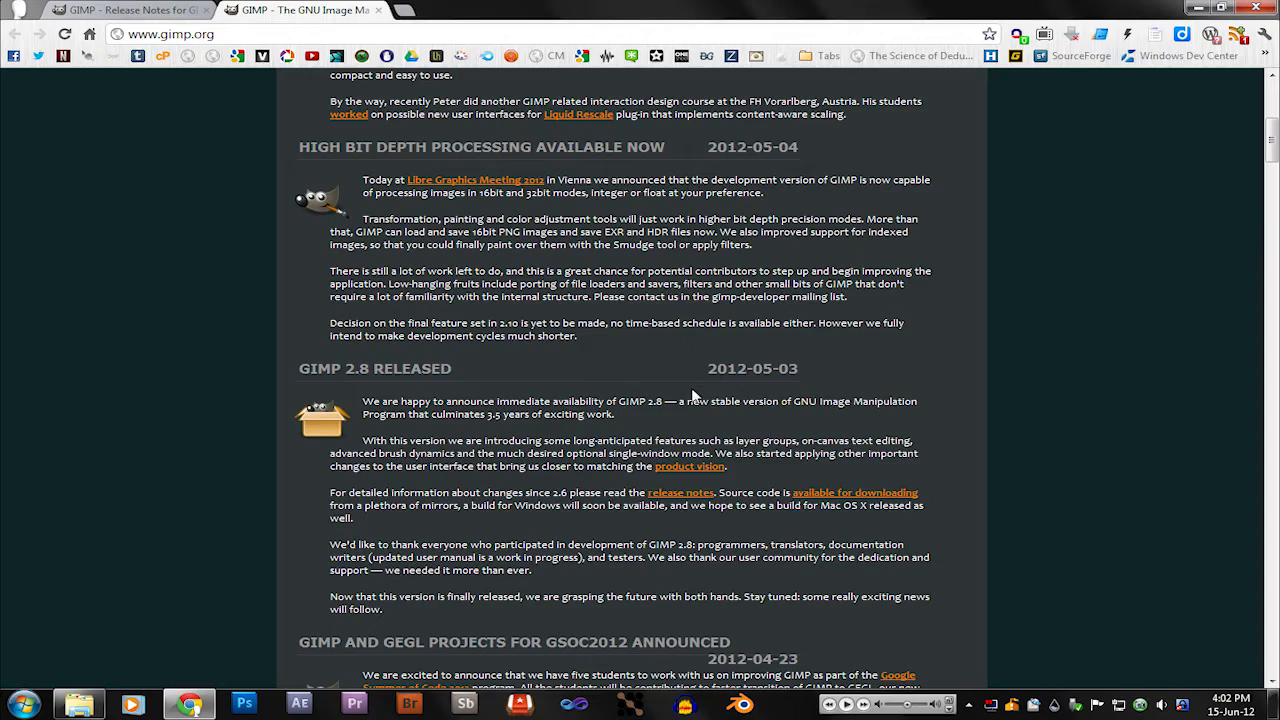
scroll(693, 396, up, 1)
scroll(693, 396, down, 1)
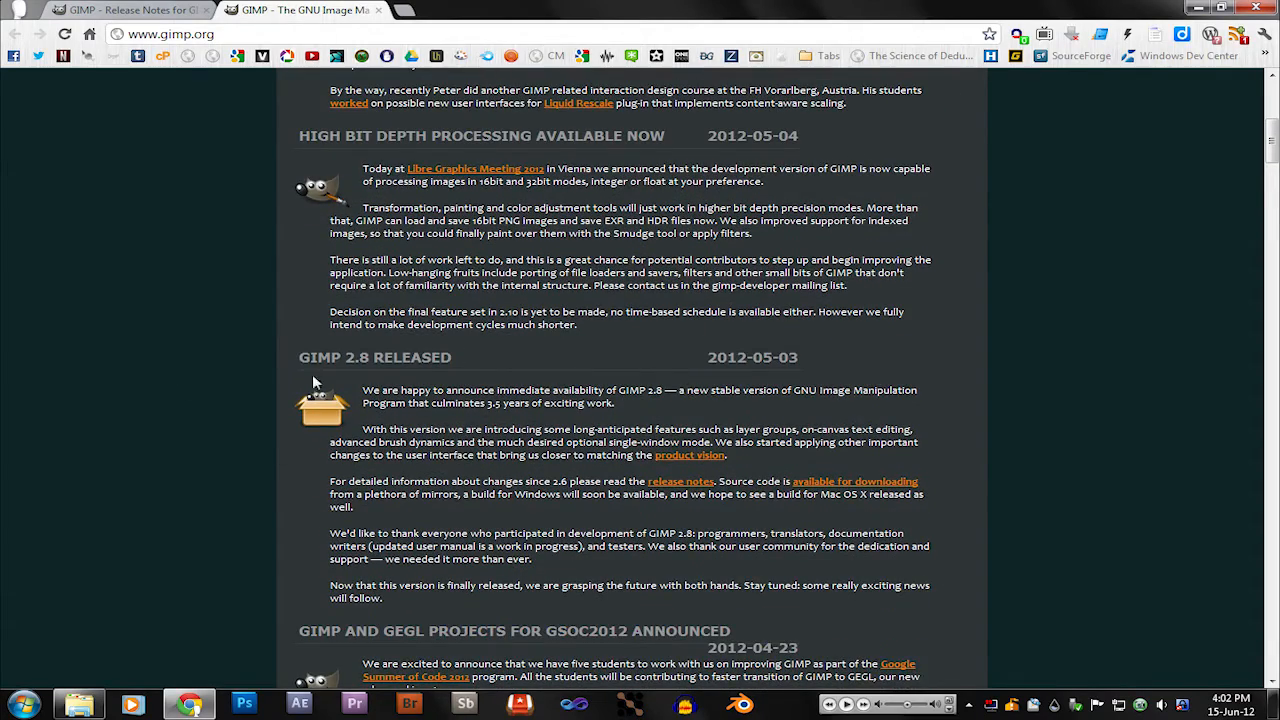
scroll(215, 340, down, 3)
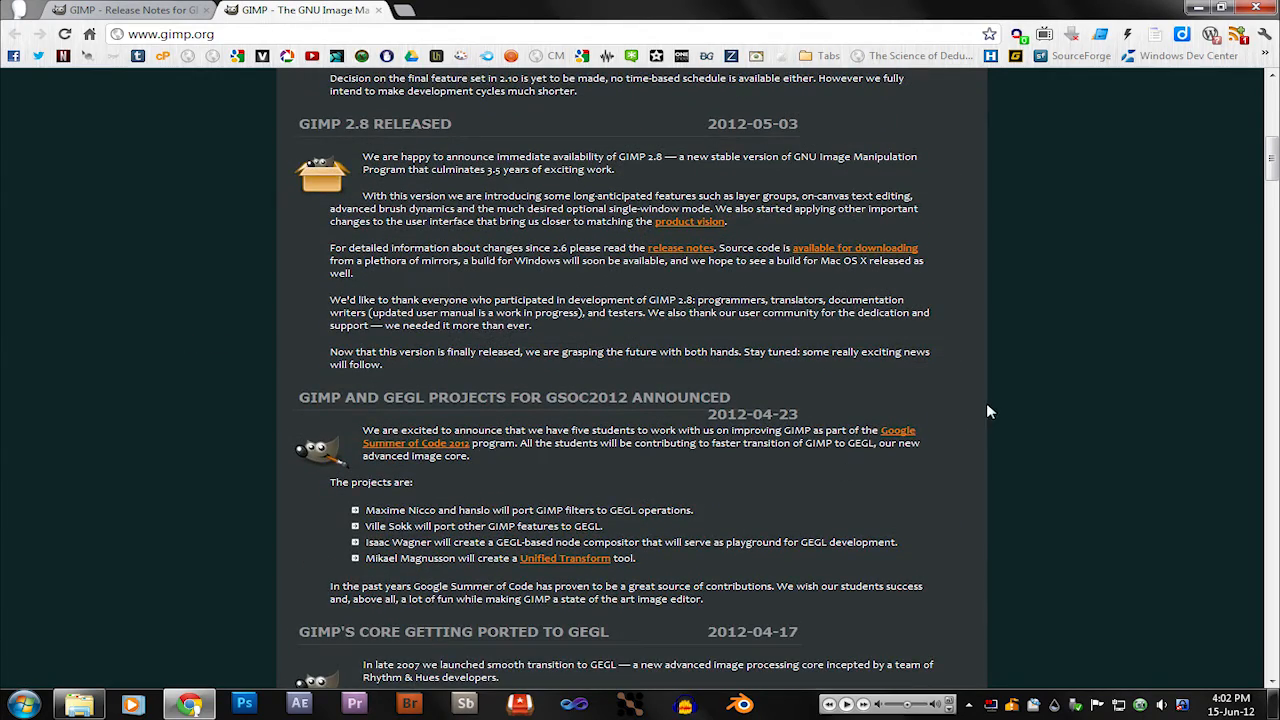
scroll(986, 405, up, 1)
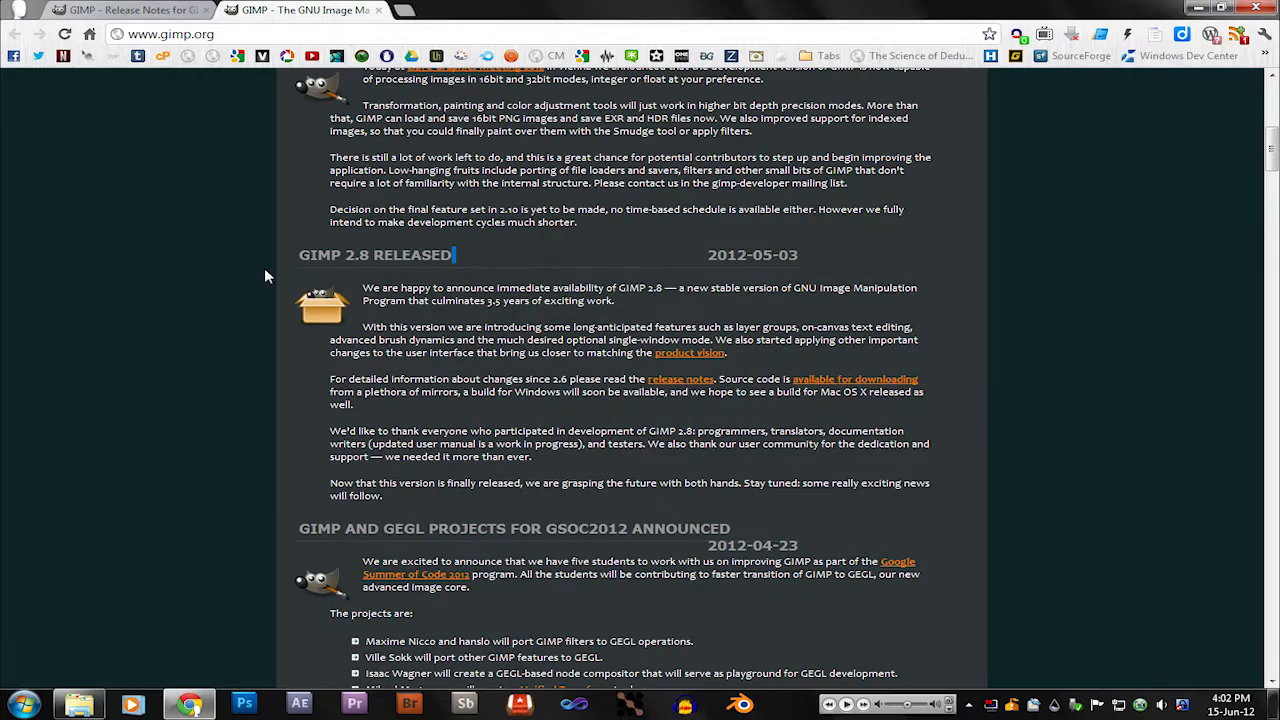
click(984, 257)
scroll(440, 380, up, 6)
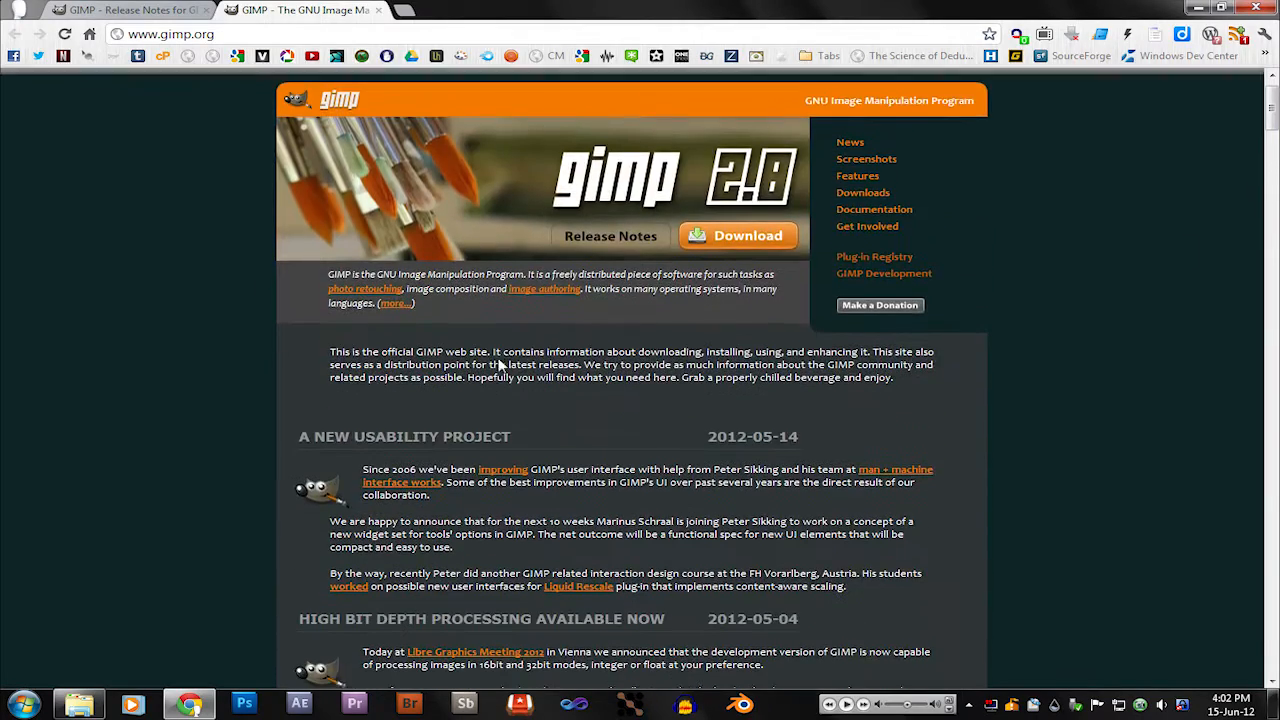
Step: Return to the GIMP 2.8 release notes and read through the User Interface section down to Minor Changes
click(155, 10)
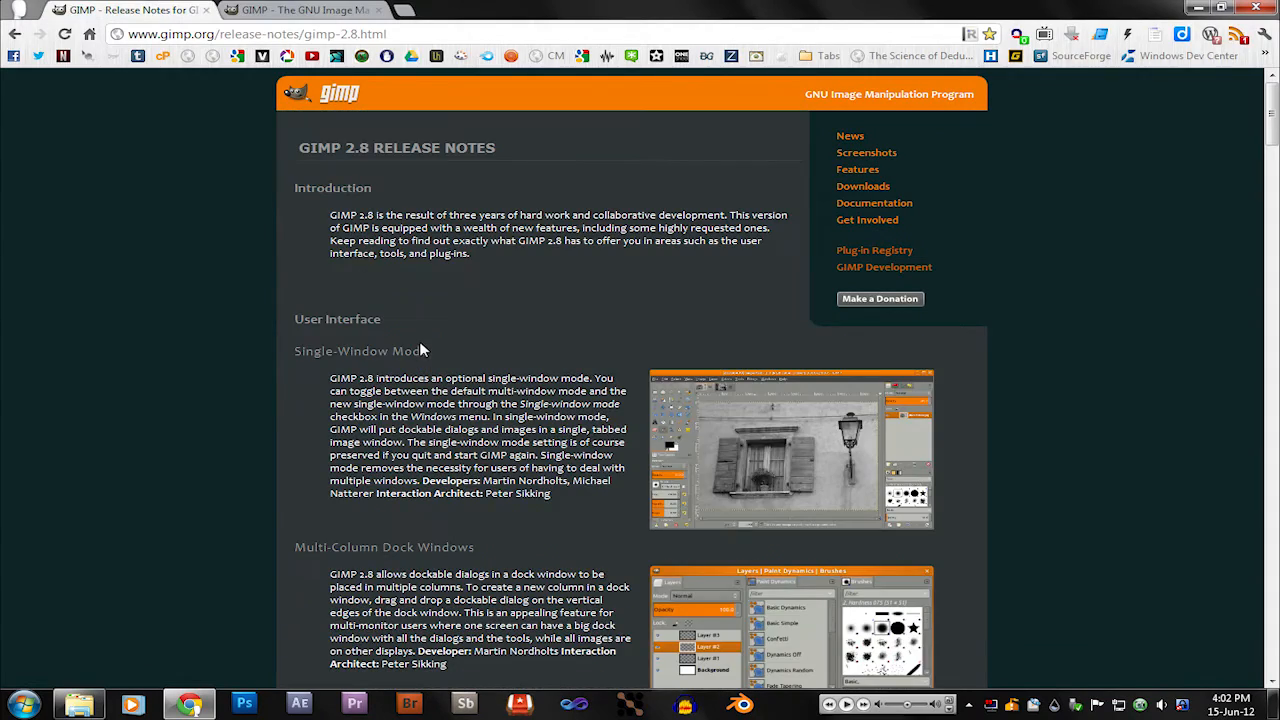
scroll(268, 322, down, 3)
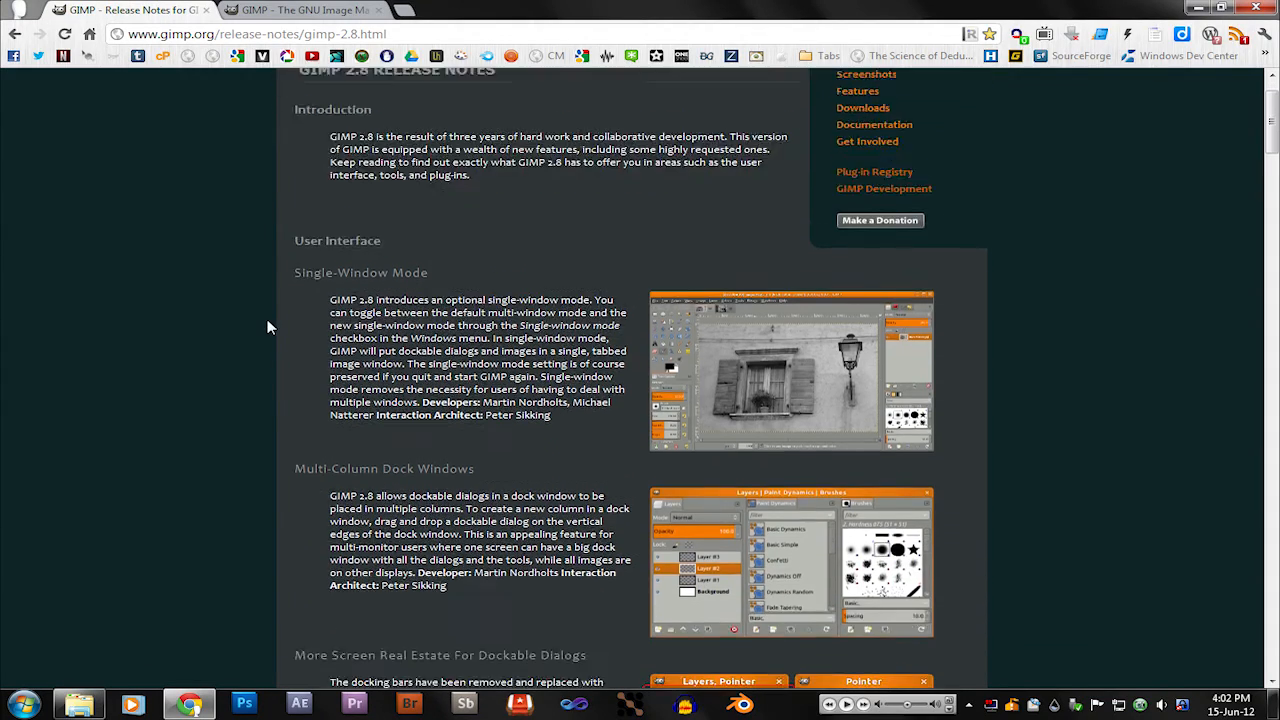
scroll(265, 313, down, 4)
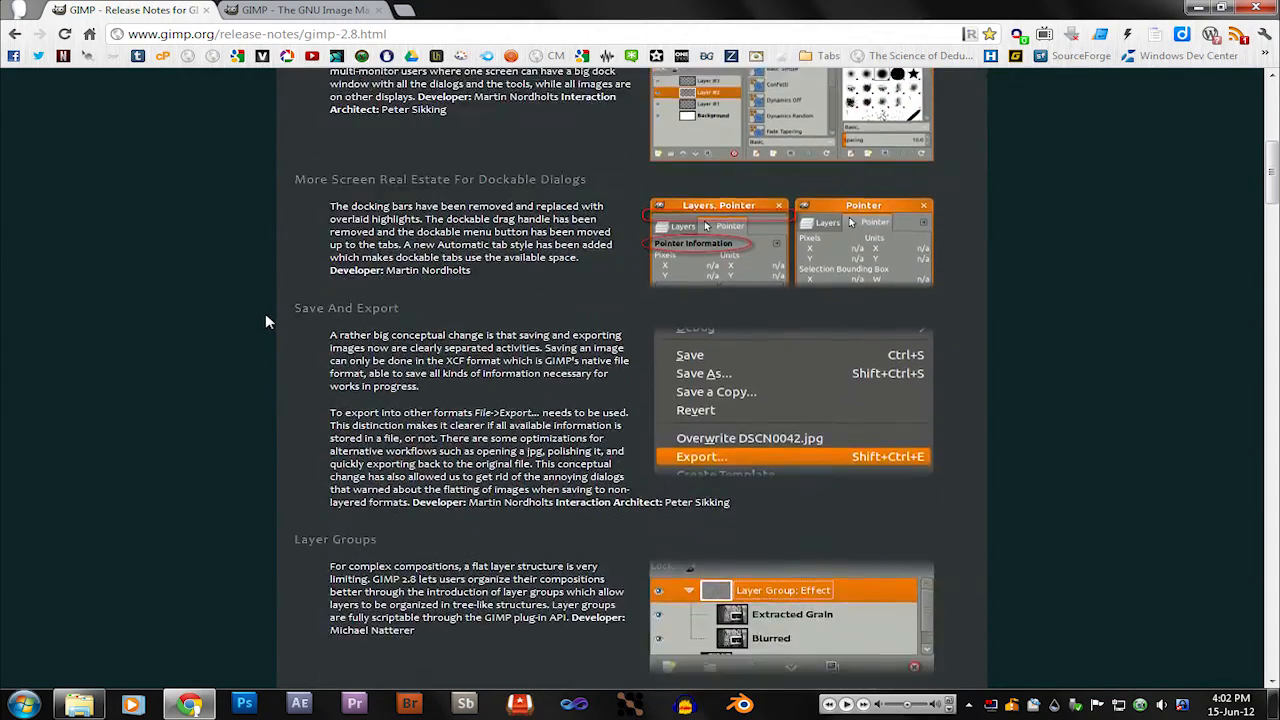
scroll(265, 313, down, 5)
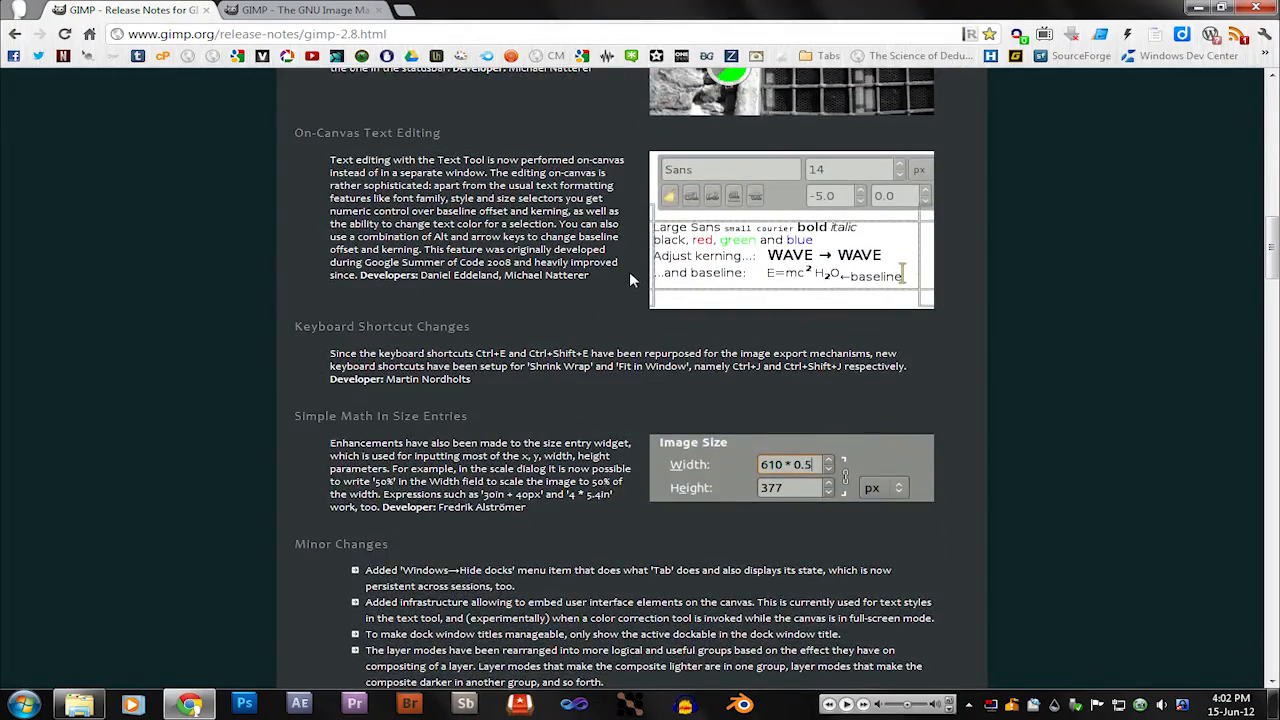
scroll(630, 280, down, 3)
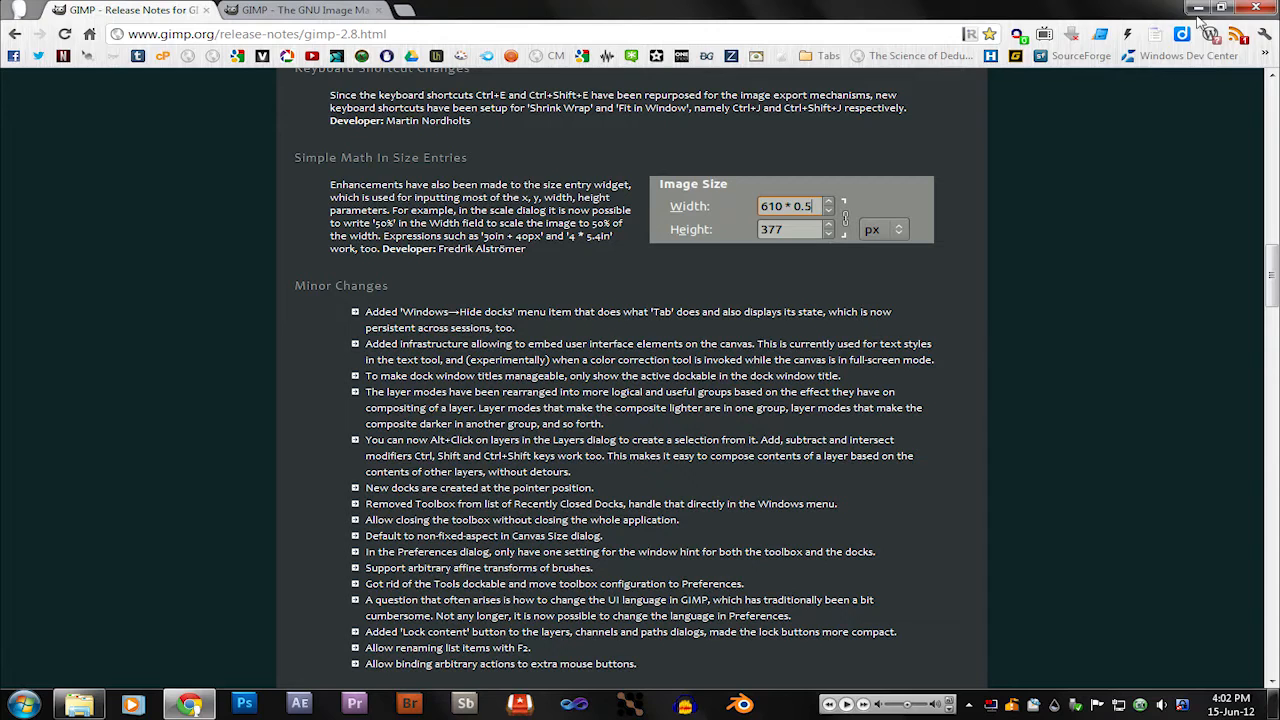
Step: Minimize the browser and launch GIMP 2 from the application launcher
click(1199, 12)
key(alt+space)
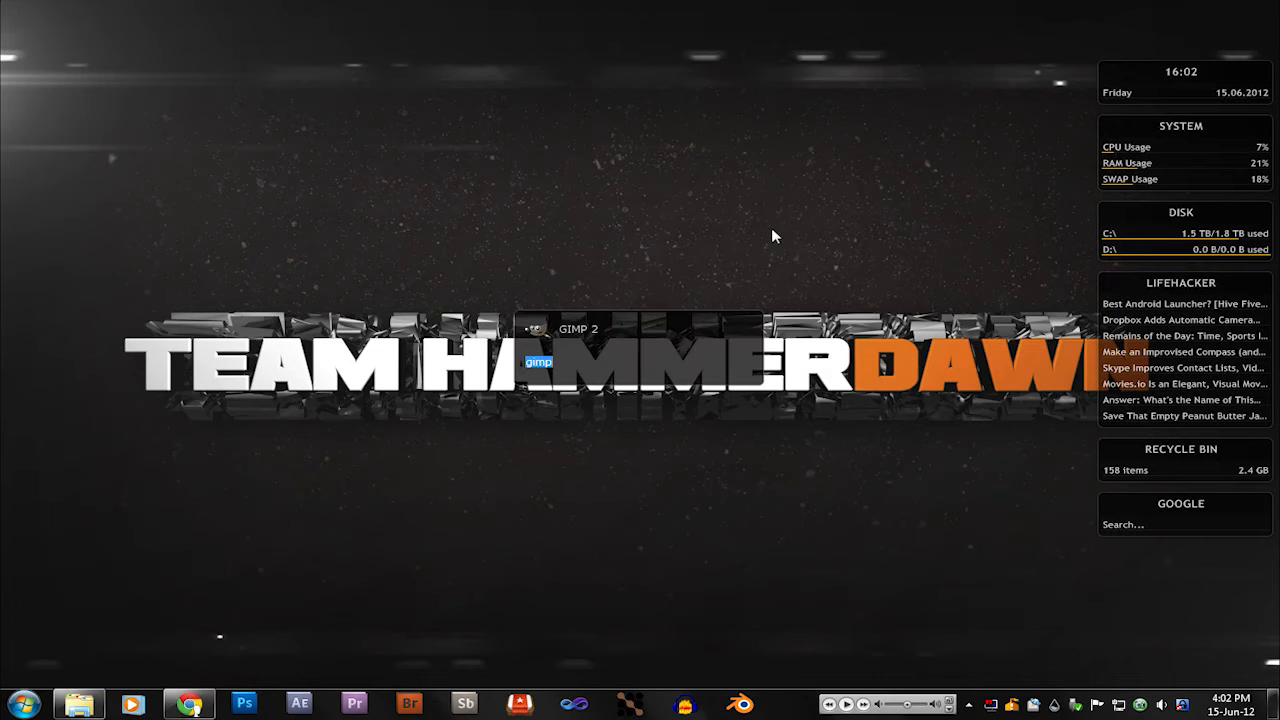
key(Return)
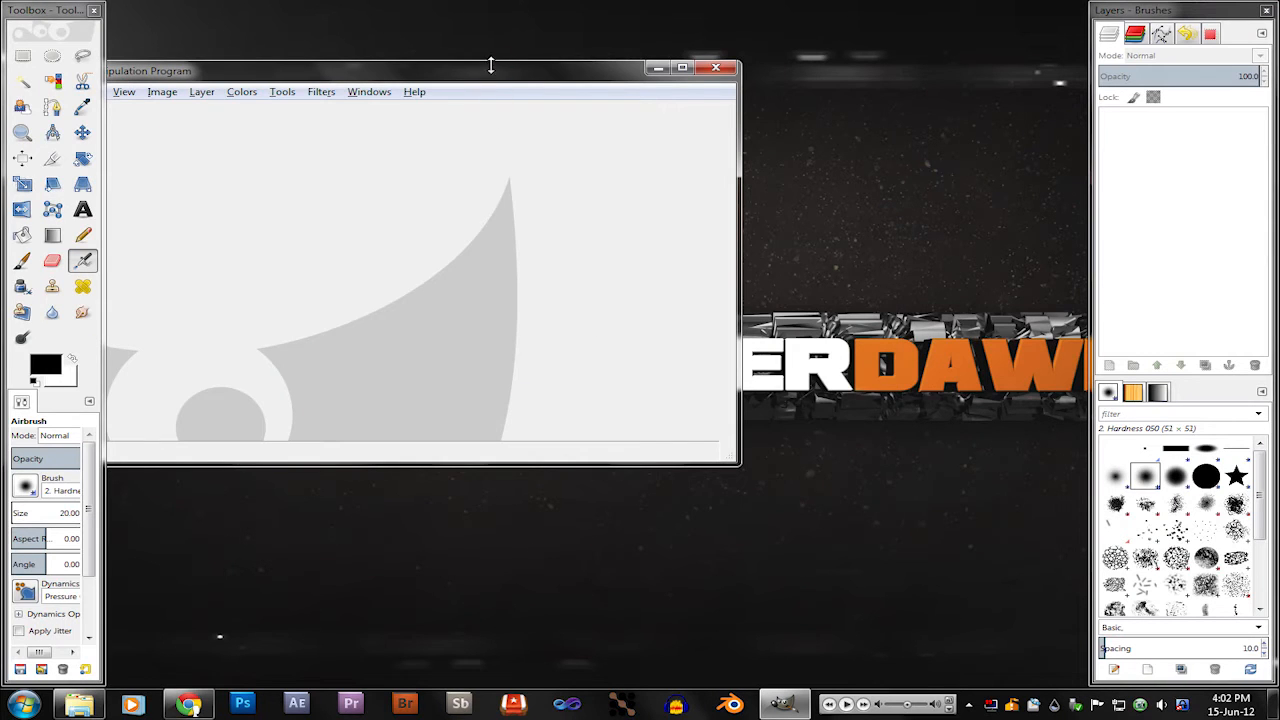
Step: Move the empty image window between the two docks and widen the toolbox dock to five tool columns
drag(490, 78, 693, 93)
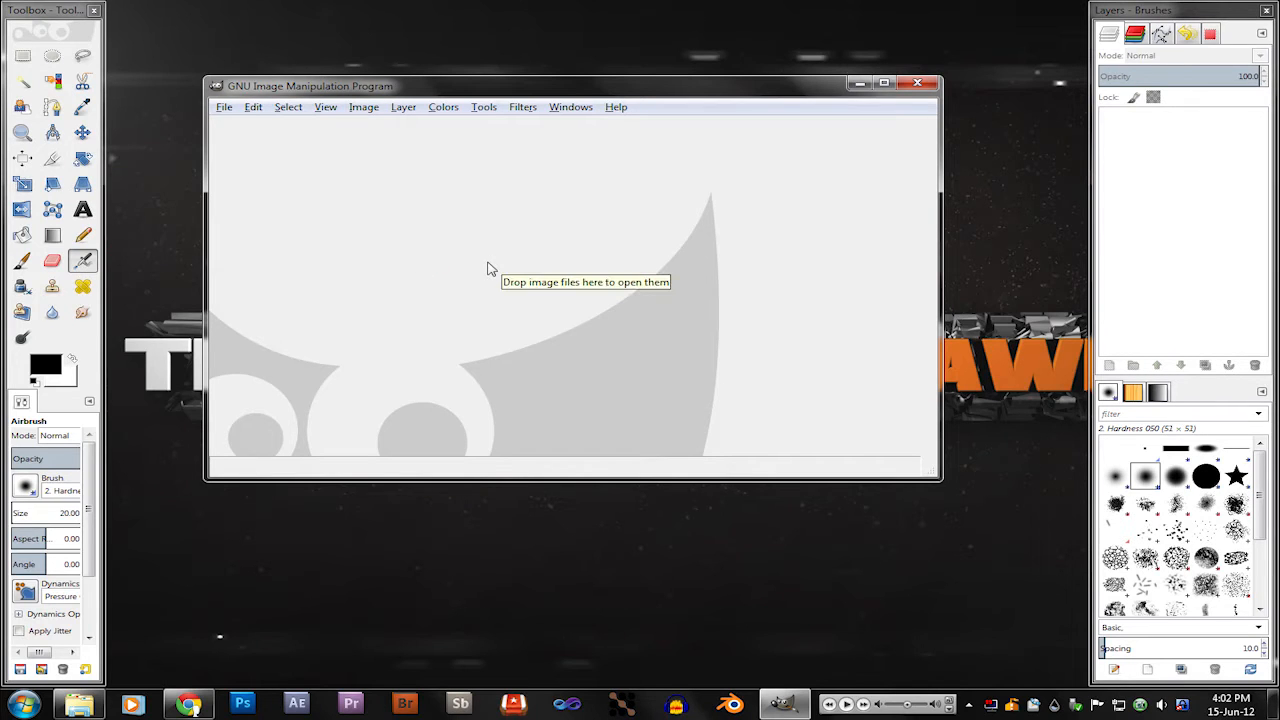
mouse_move(631, 91)
mouse_down()
mouse_move(663, 120)
mouse_move(645, 102)
mouse_up()
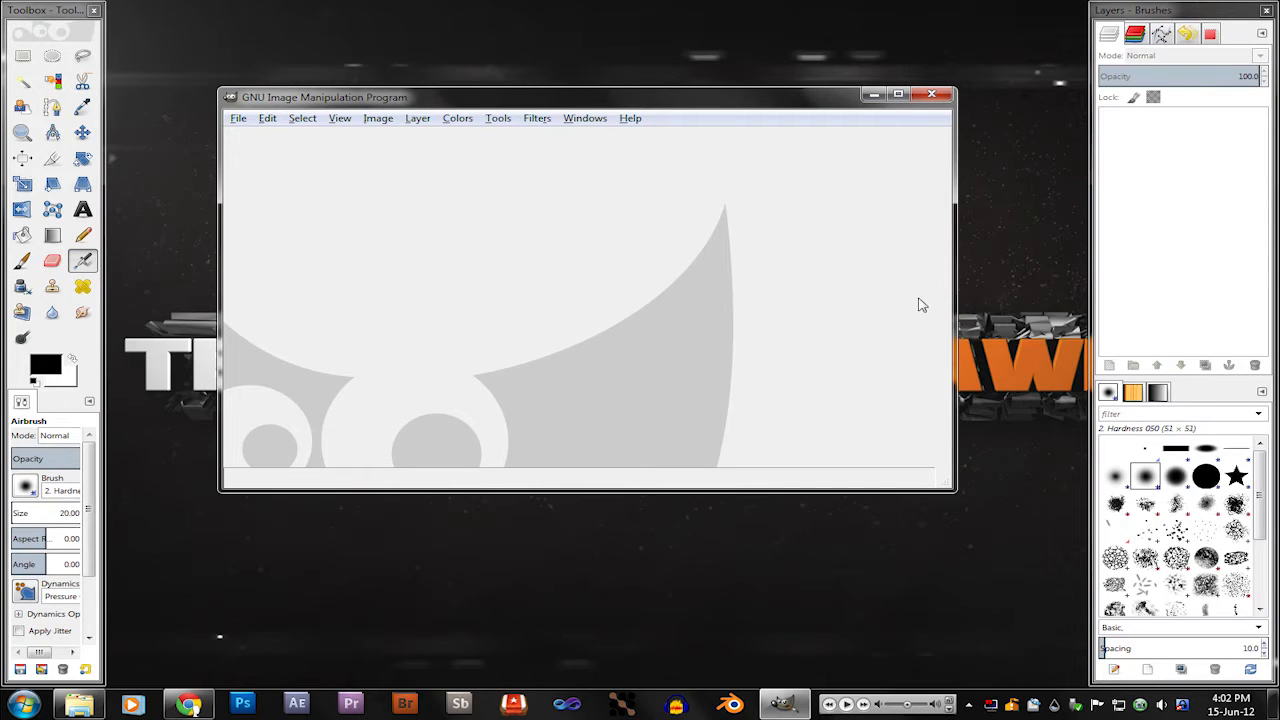
drag(101, 420, 174, 418)
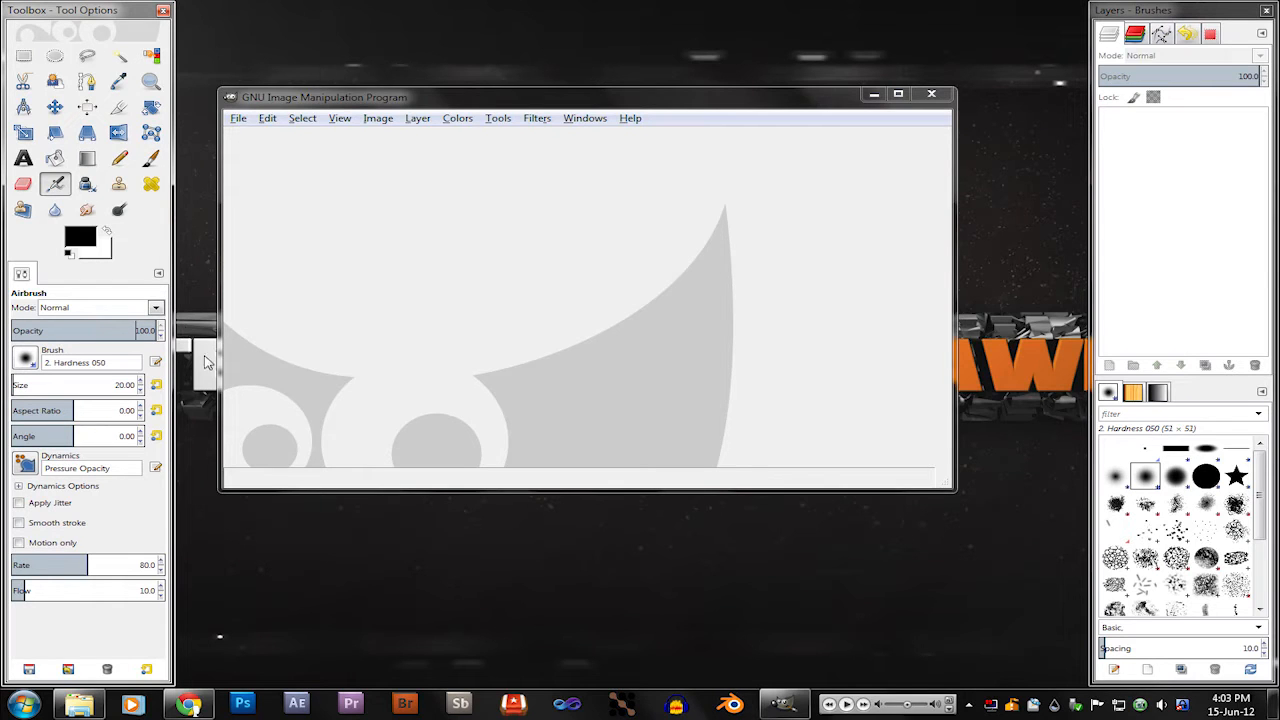
click(467, 280)
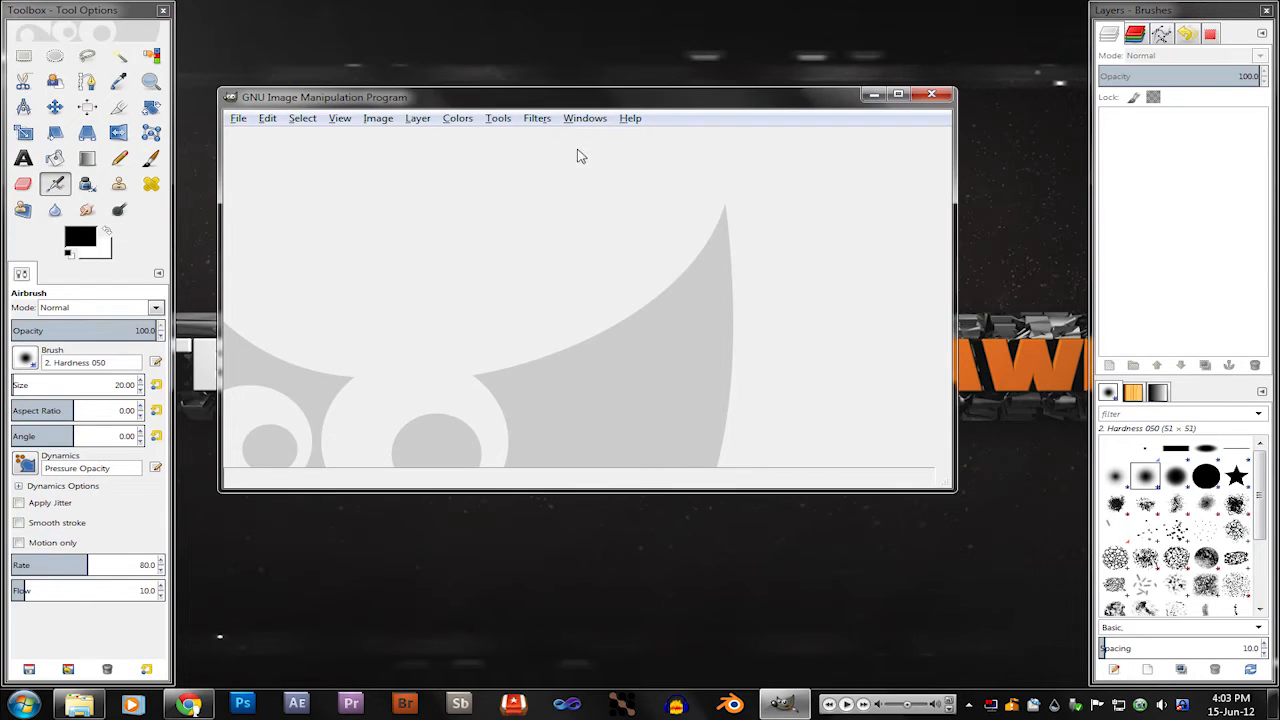
Step: Switch GIMP to single-window mode, maximize the window and widen the toolbox to four tool columns
click(592, 121)
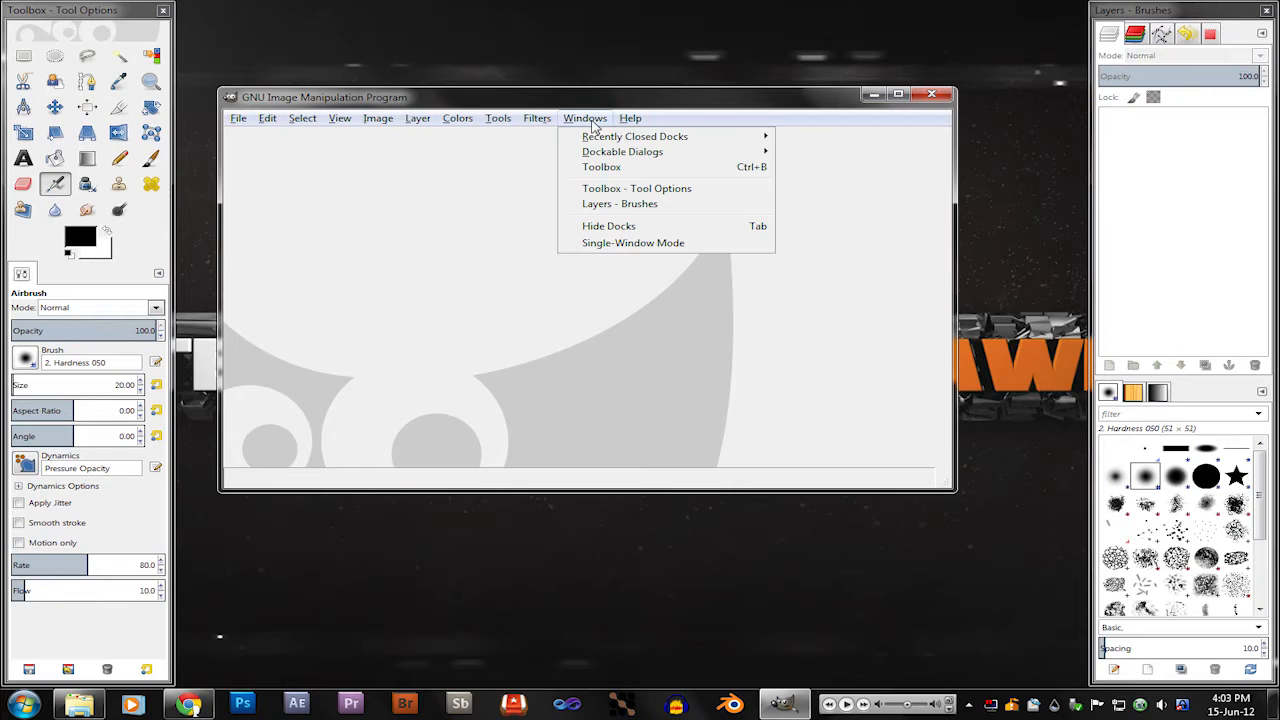
click(625, 249)
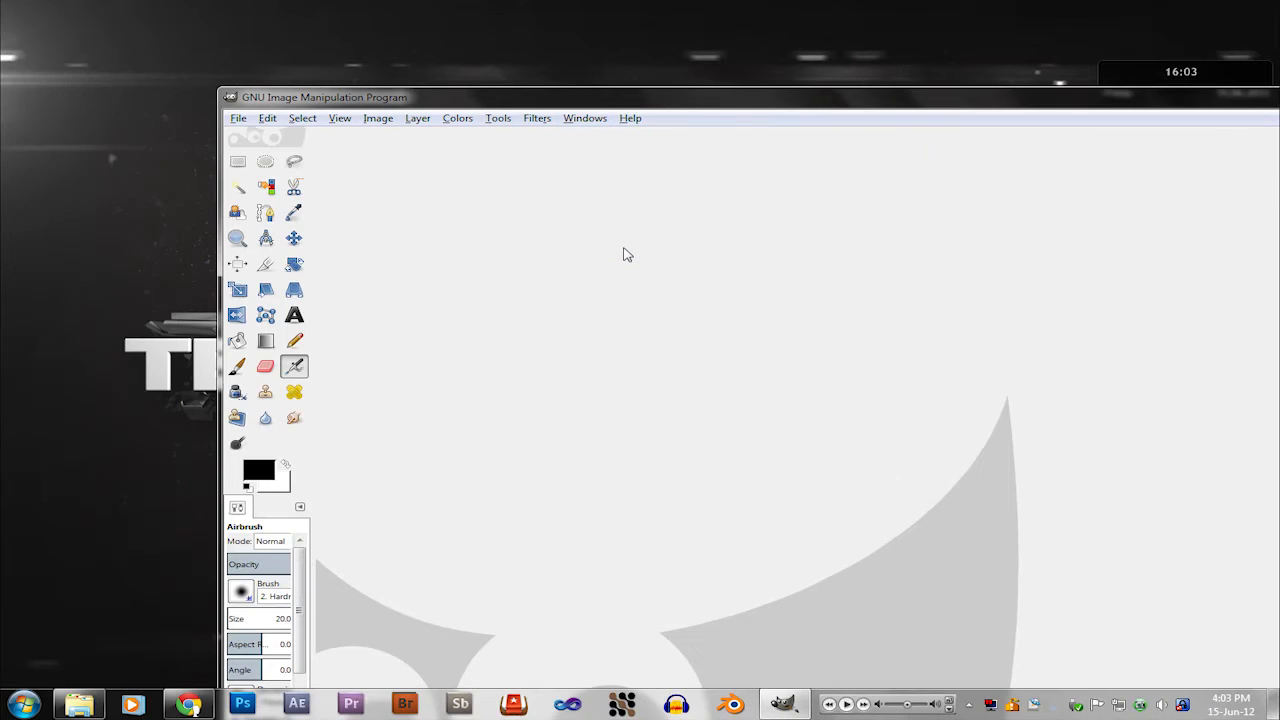
drag(1101, 99, 884, 79)
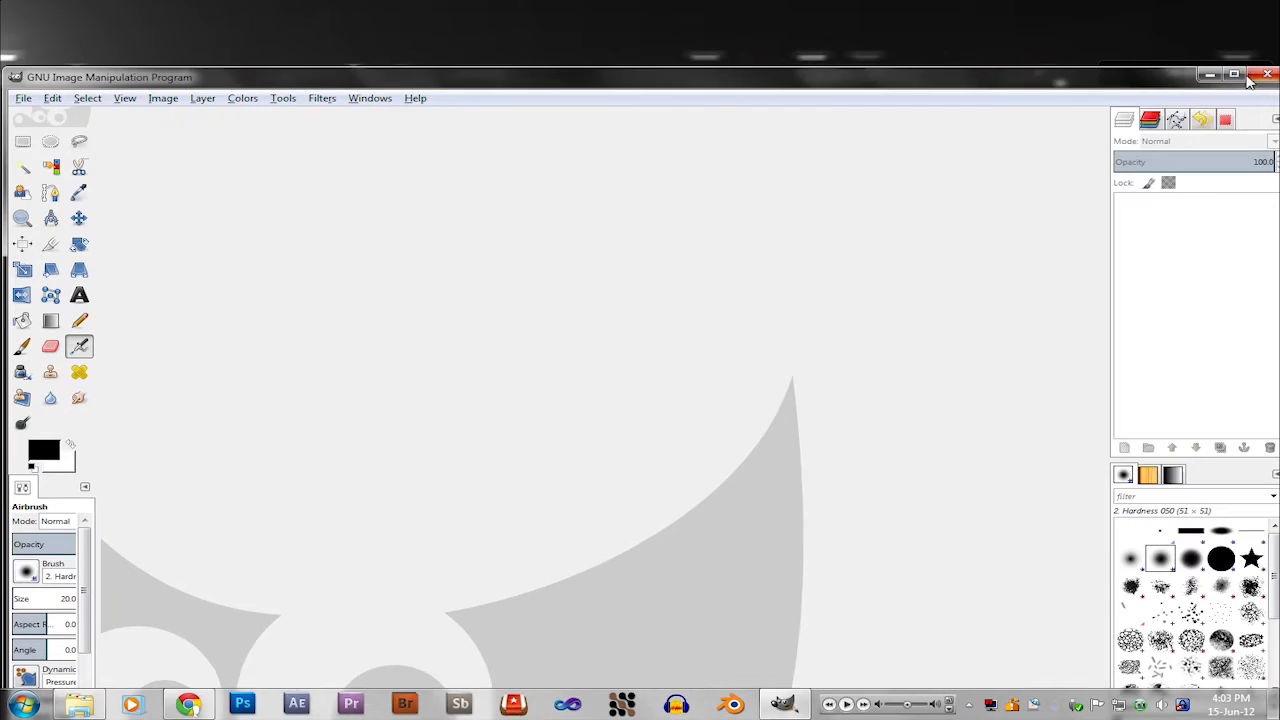
click(1240, 79)
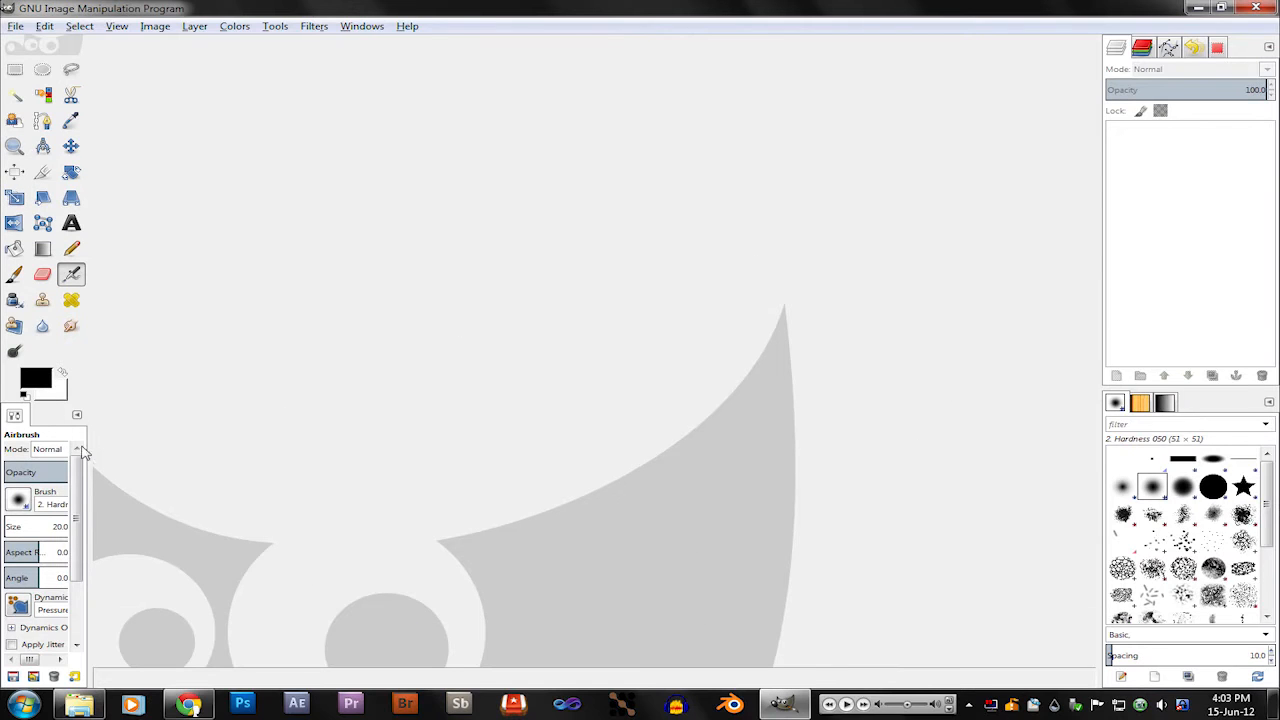
drag(89, 447, 138, 438)
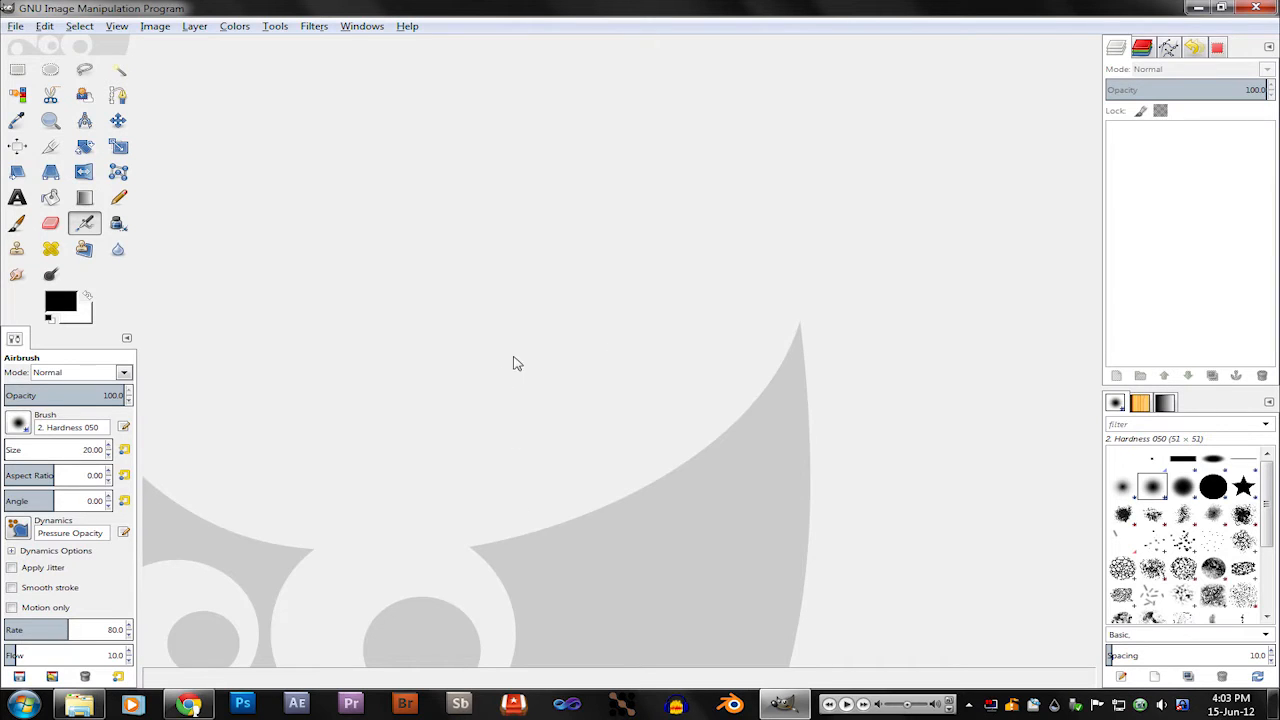
Step: Bring up the Paths dockable dialog, look through the other docked dialogs and return to Layers
click(377, 31)
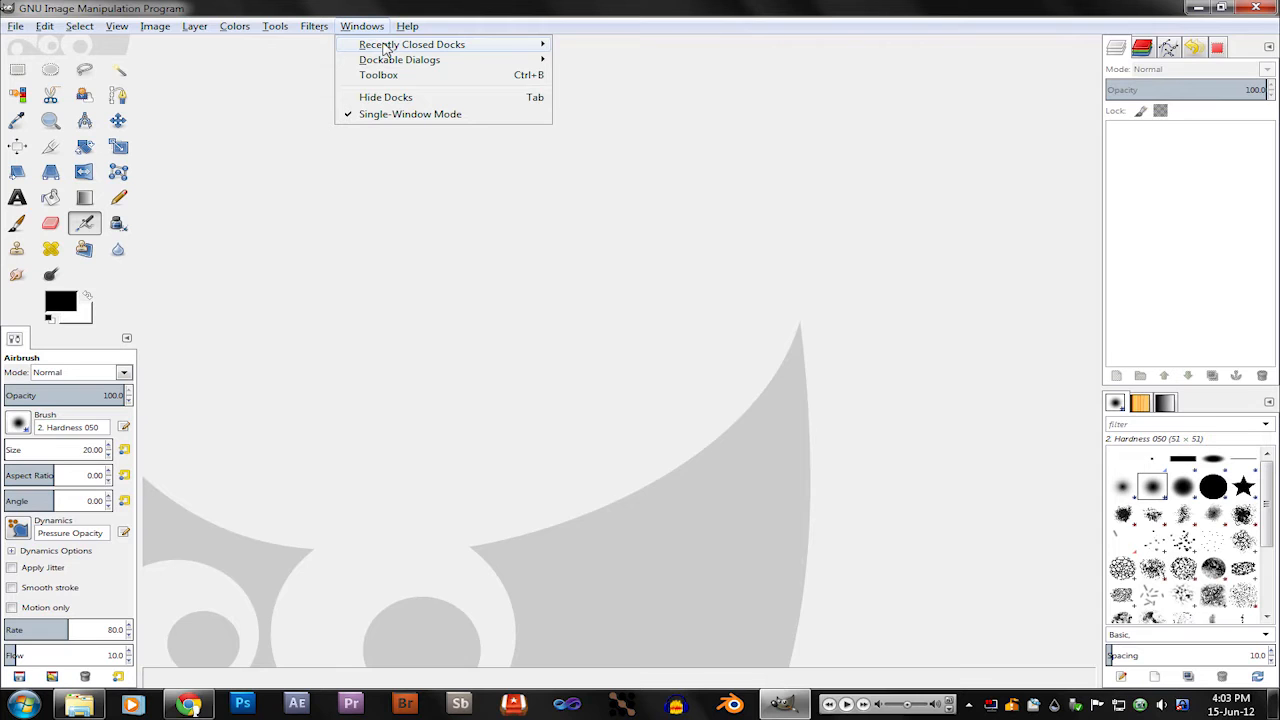
mouse_move(400, 60)
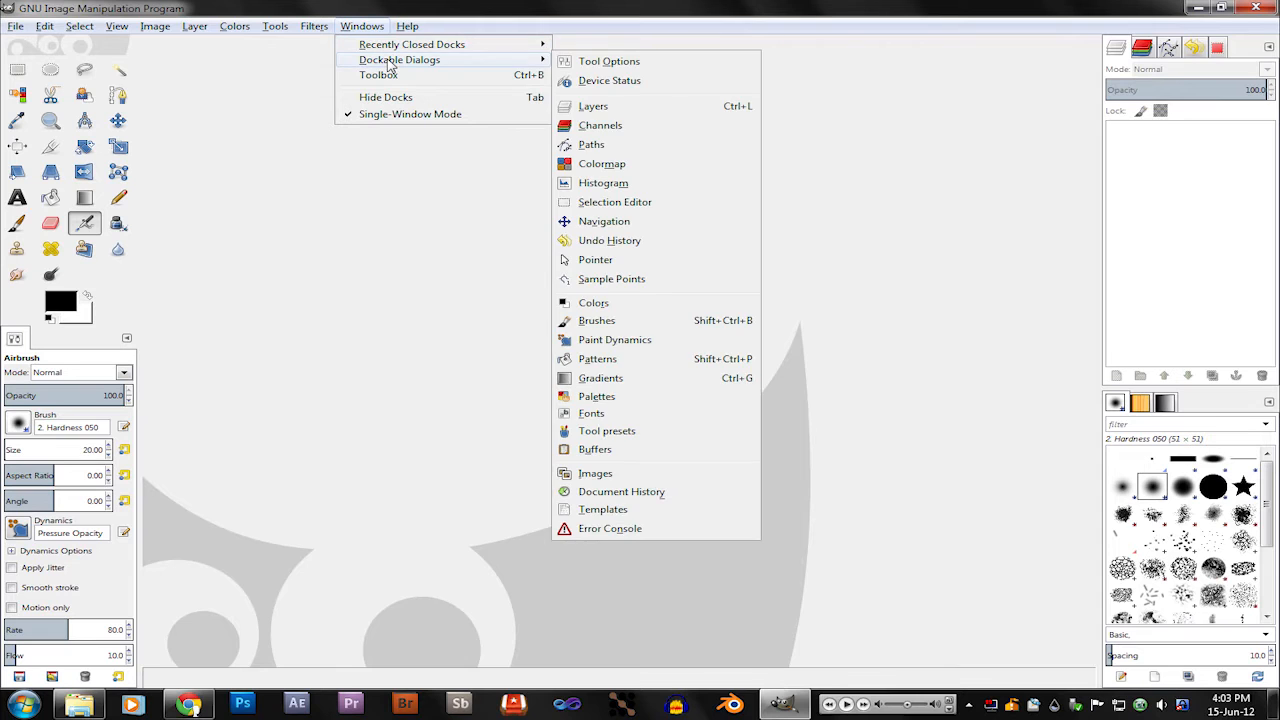
click(626, 146)
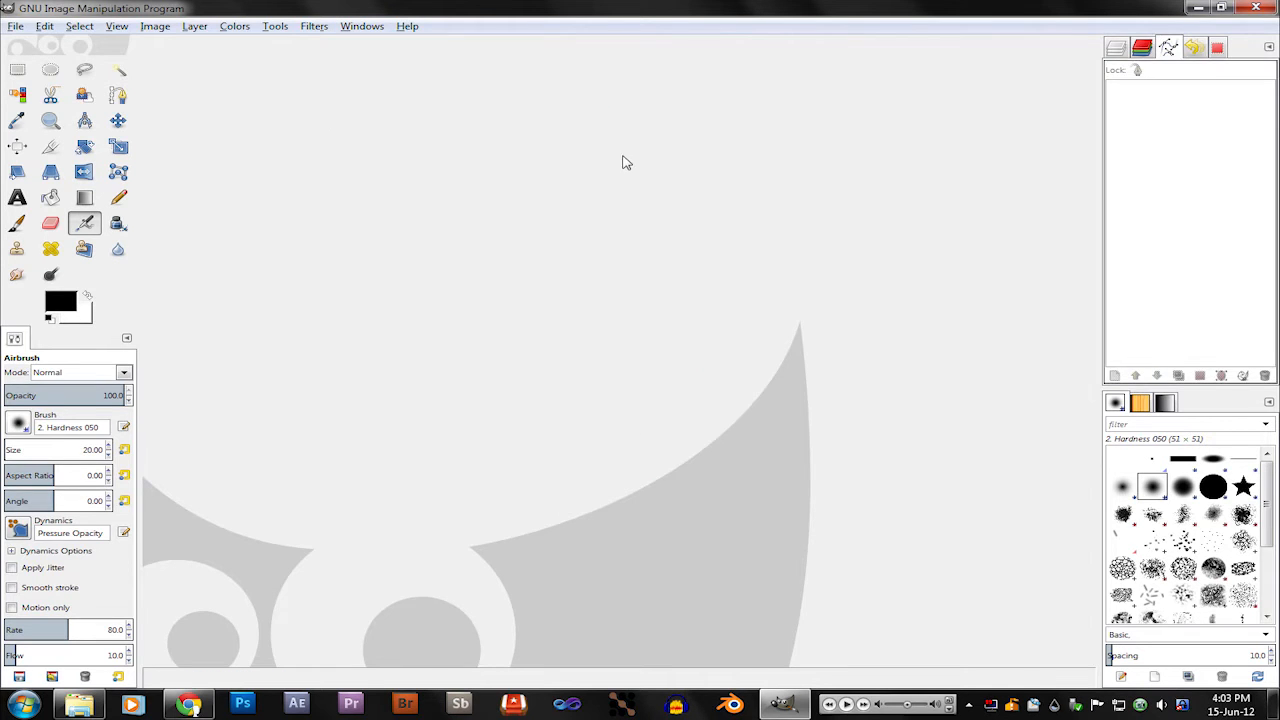
click(1117, 50)
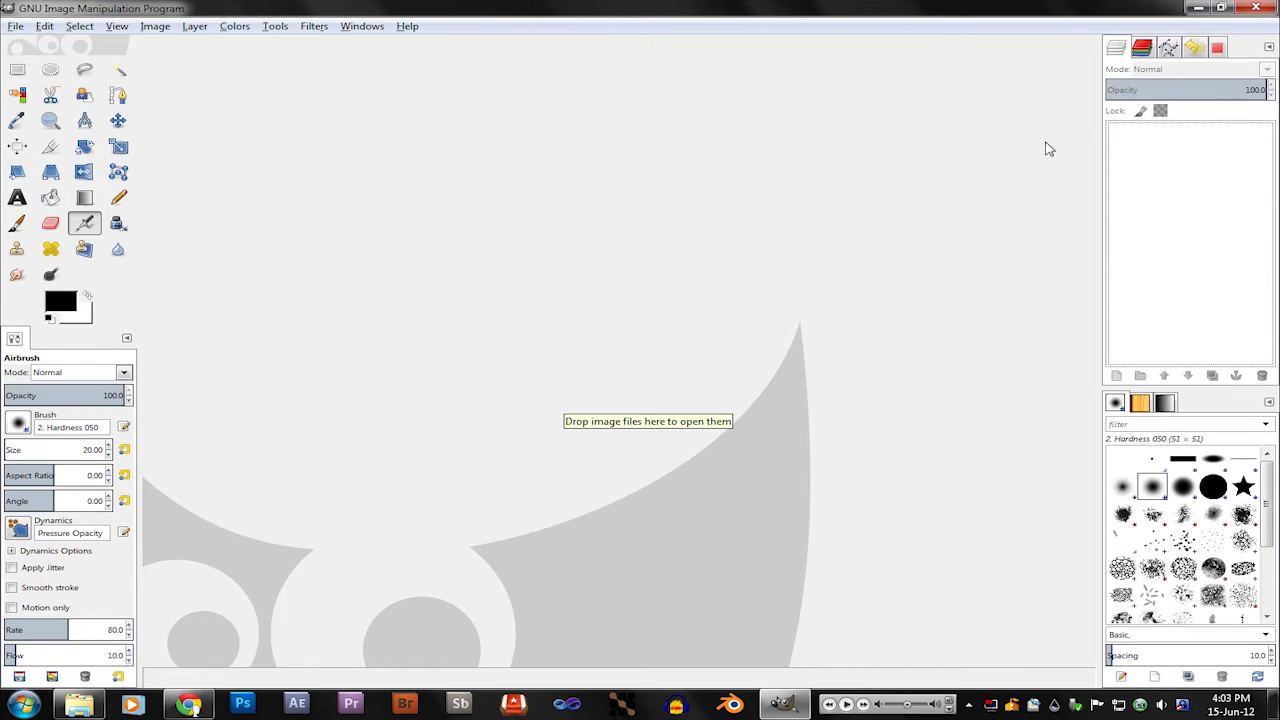
click(1141, 49)
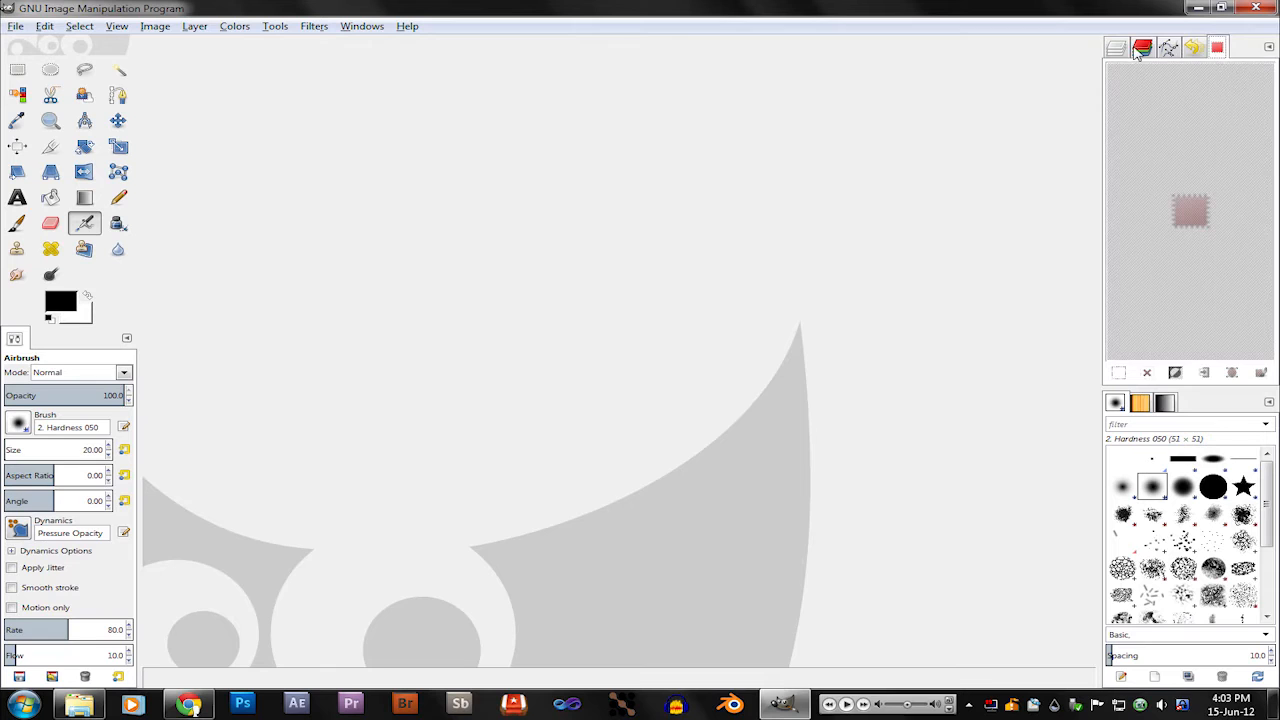
click(1168, 48)
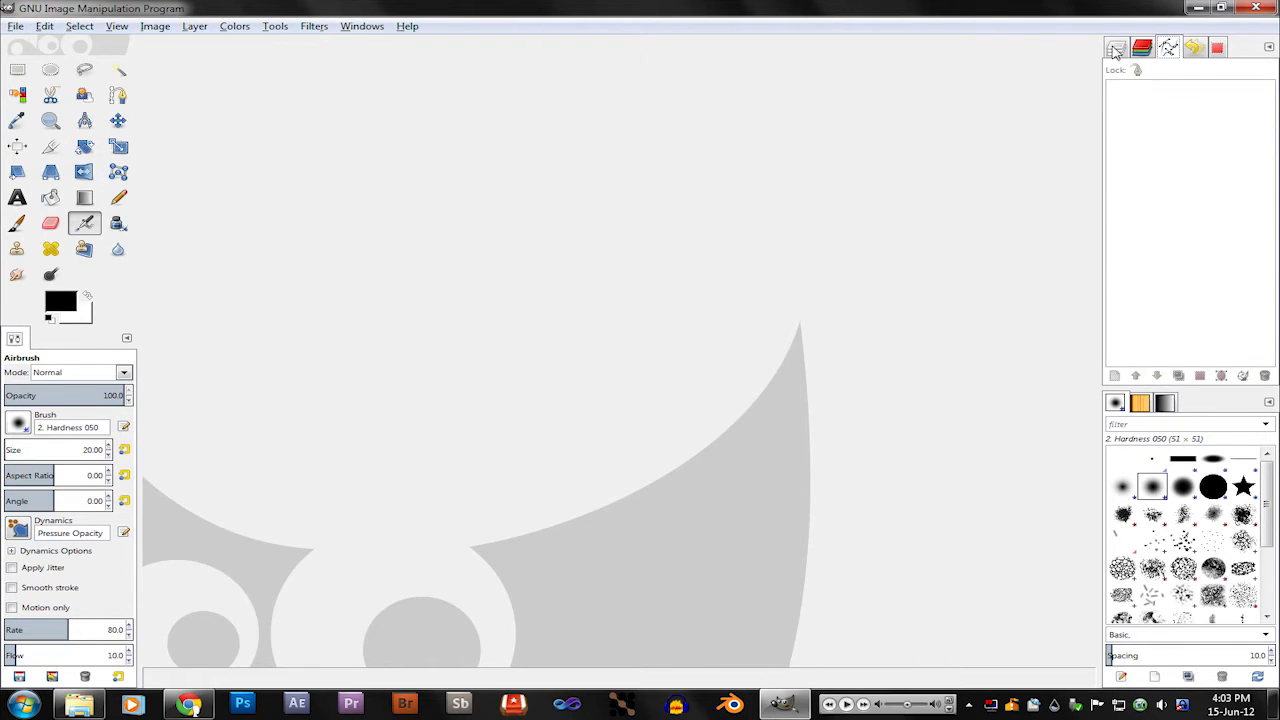
click(1115, 49)
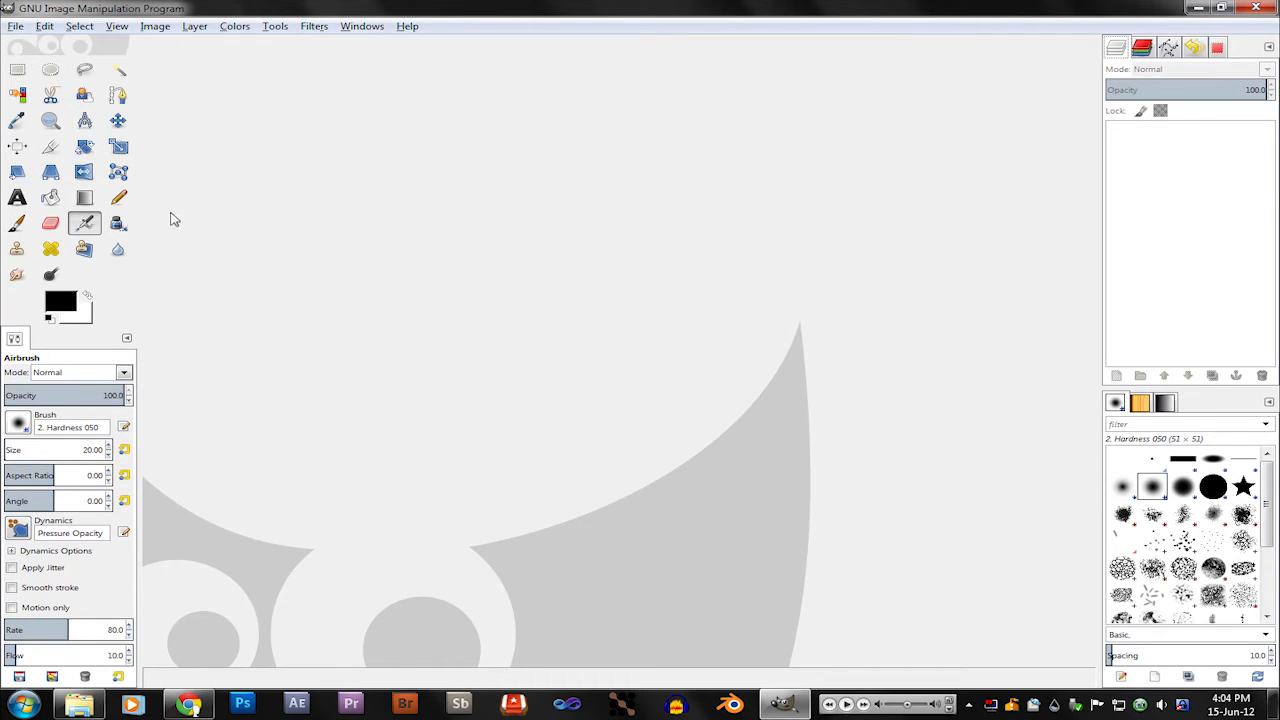
Step: View the options of the Cage Transform, Rectangle Select and Paintbrush tools, and open the Paintbrush's brush selection
click(117, 174)
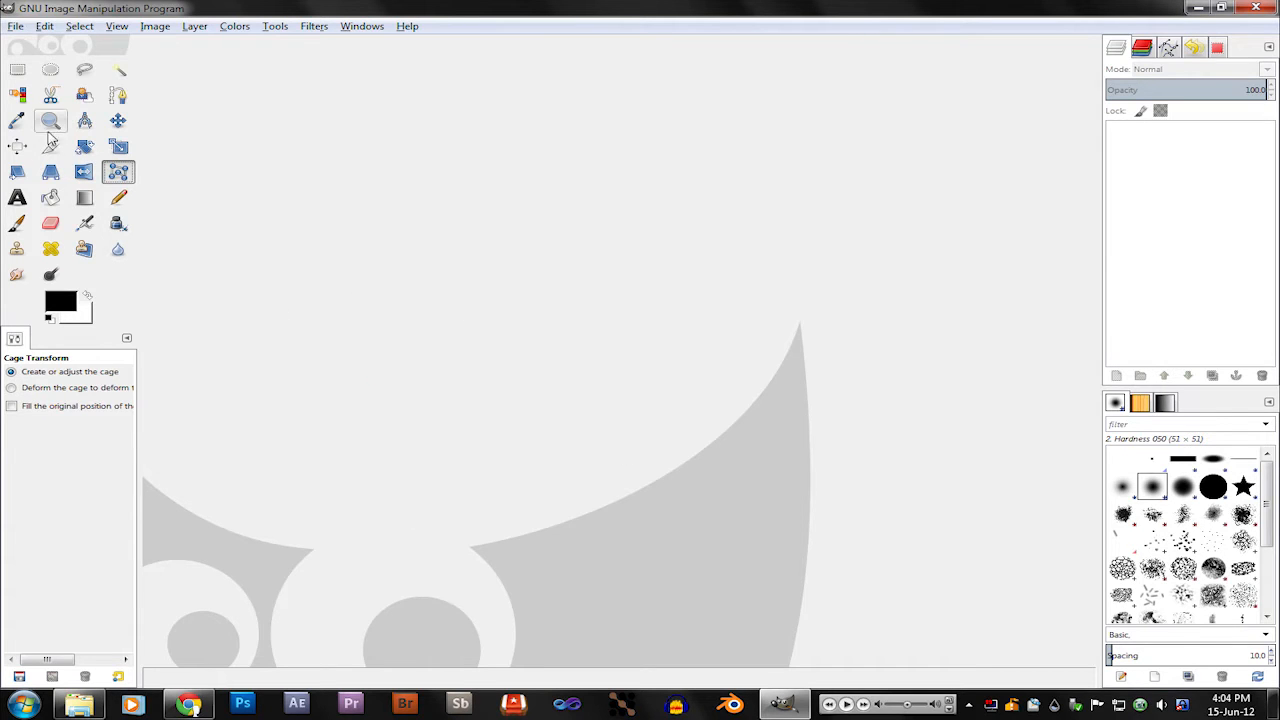
click(17, 69)
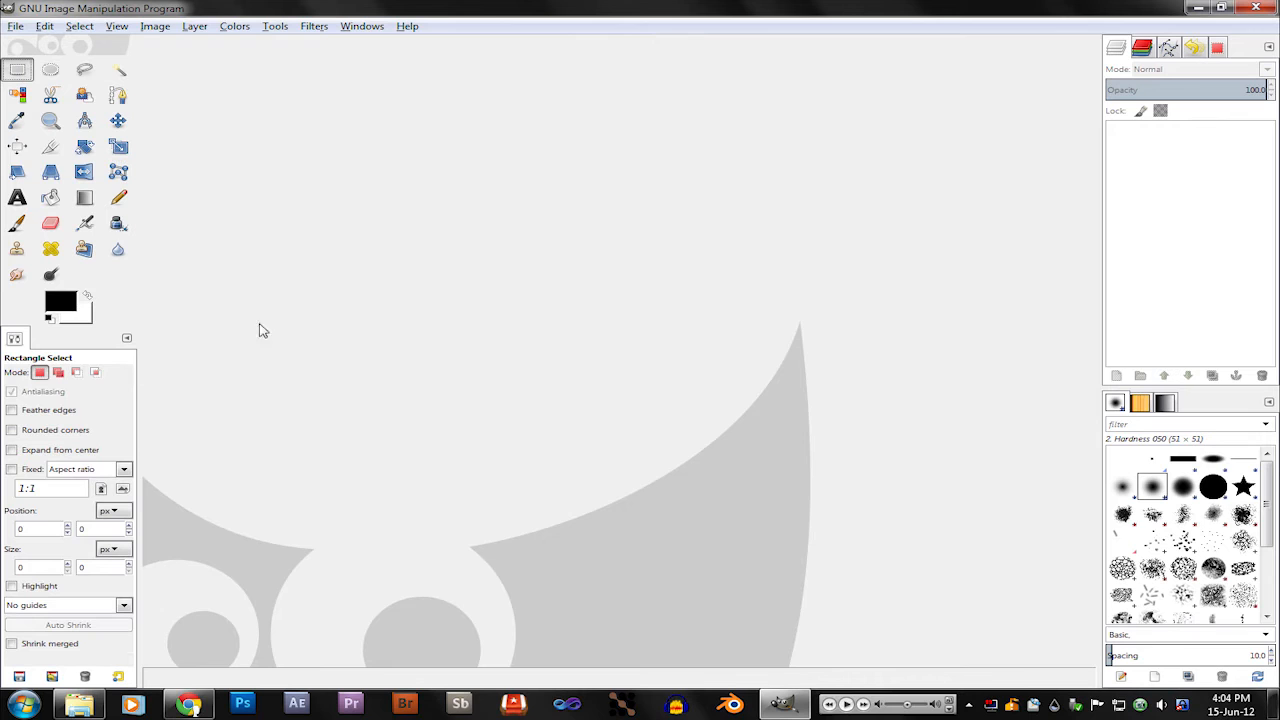
click(17, 223)
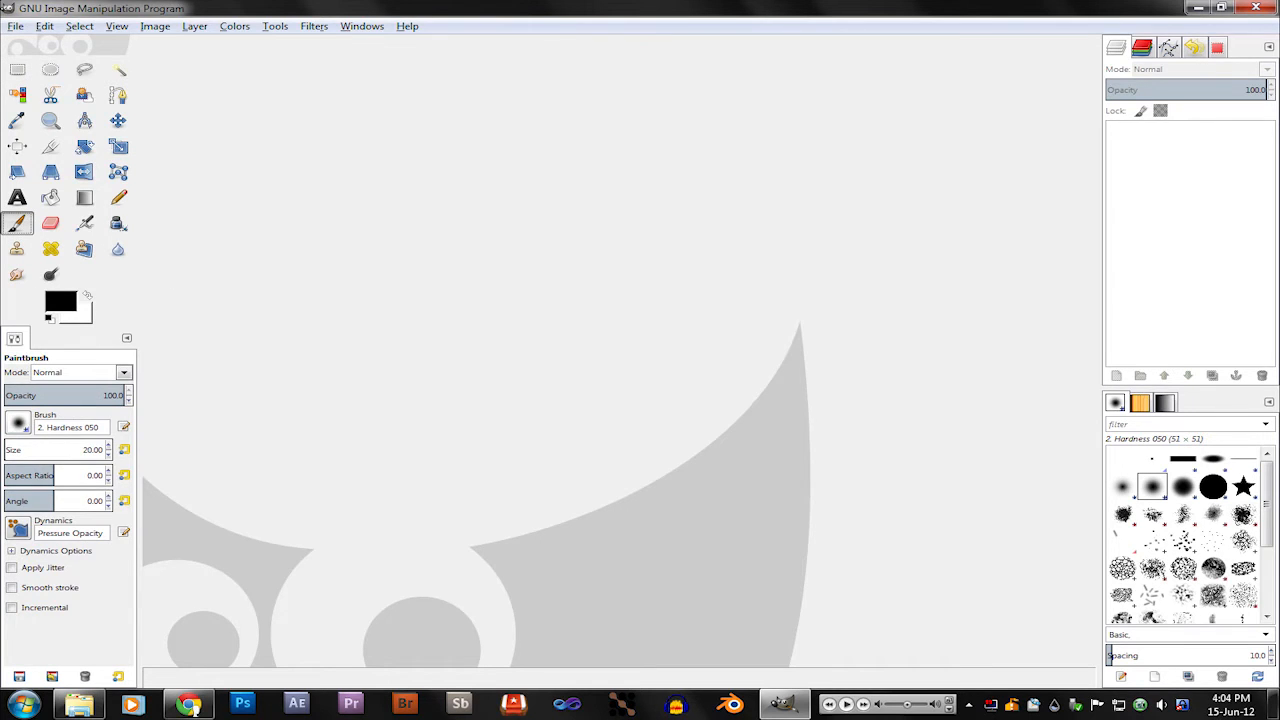
click(20, 427)
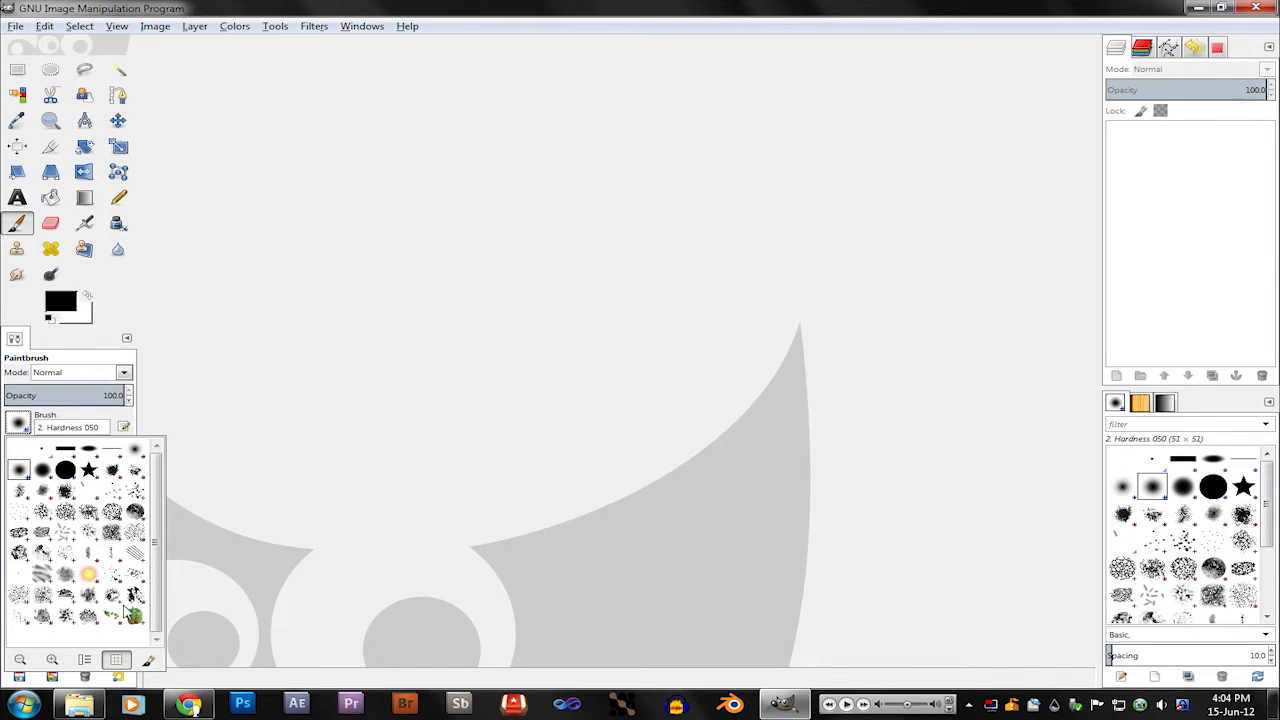
Step: Close the brush selection and look through the list of available paint dynamics for the Paintbrush
click(280, 400)
click(27, 524)
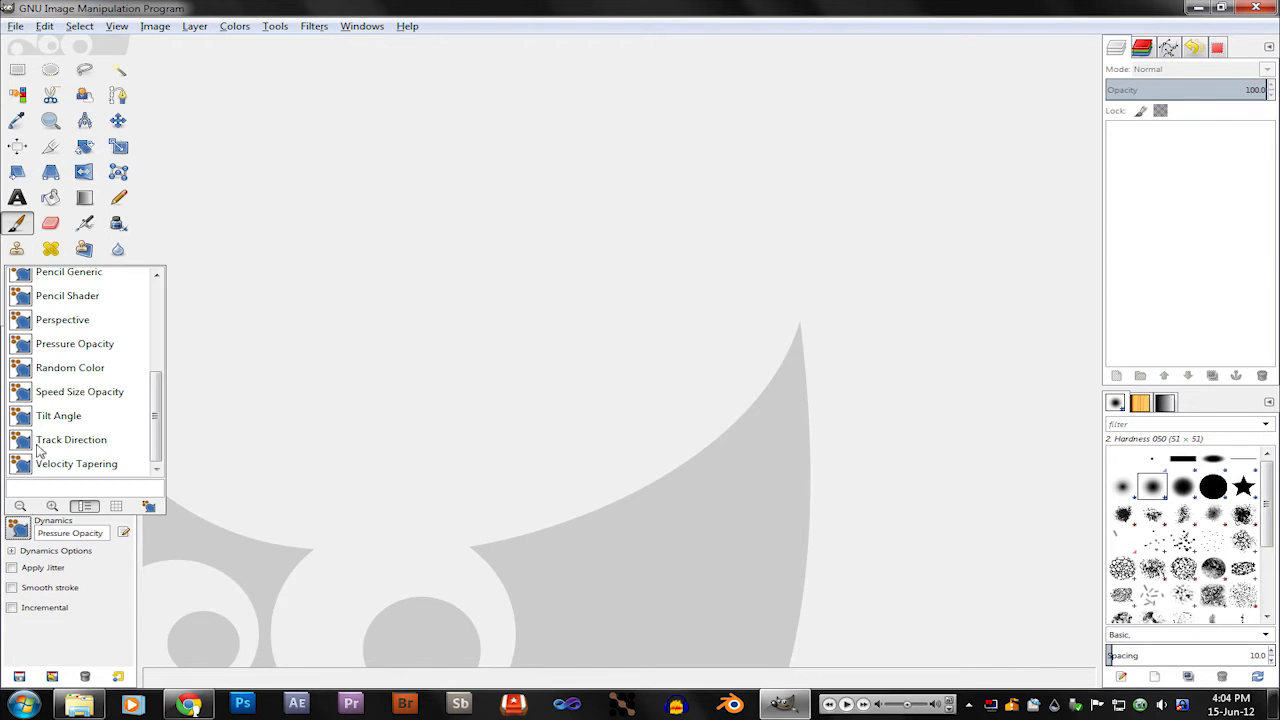
scroll(124, 360, up, 3)
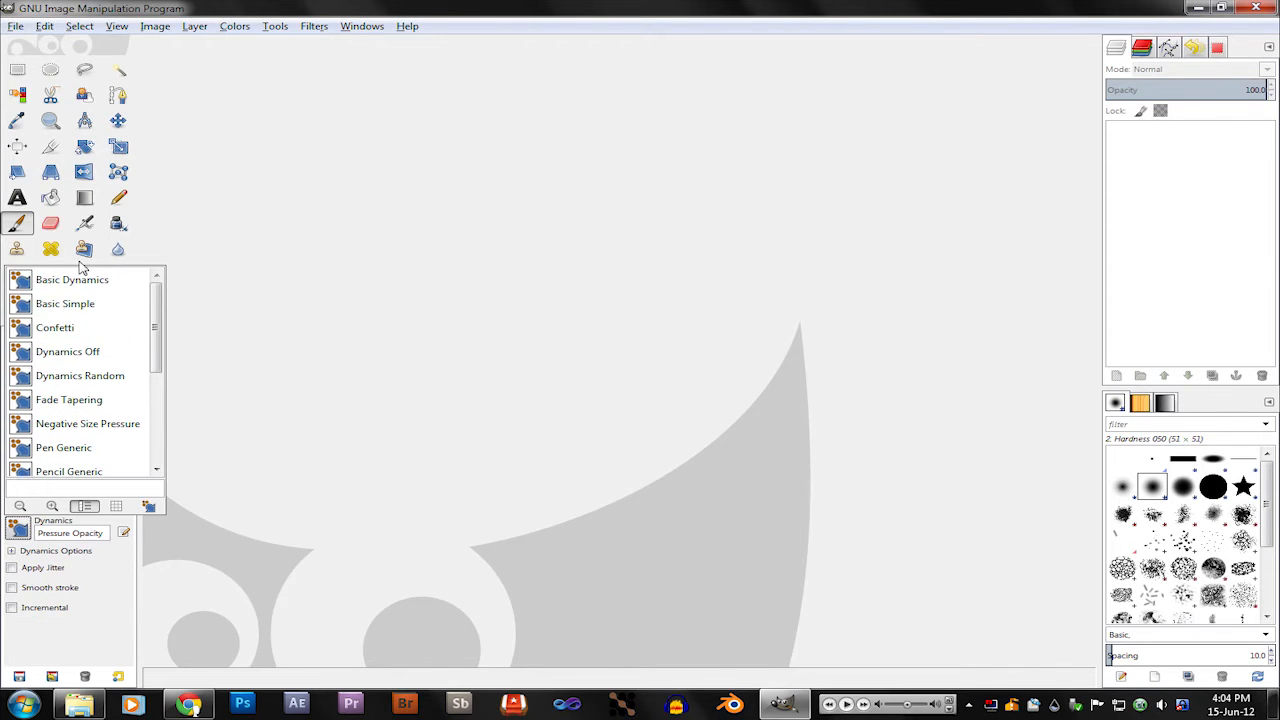
click(286, 405)
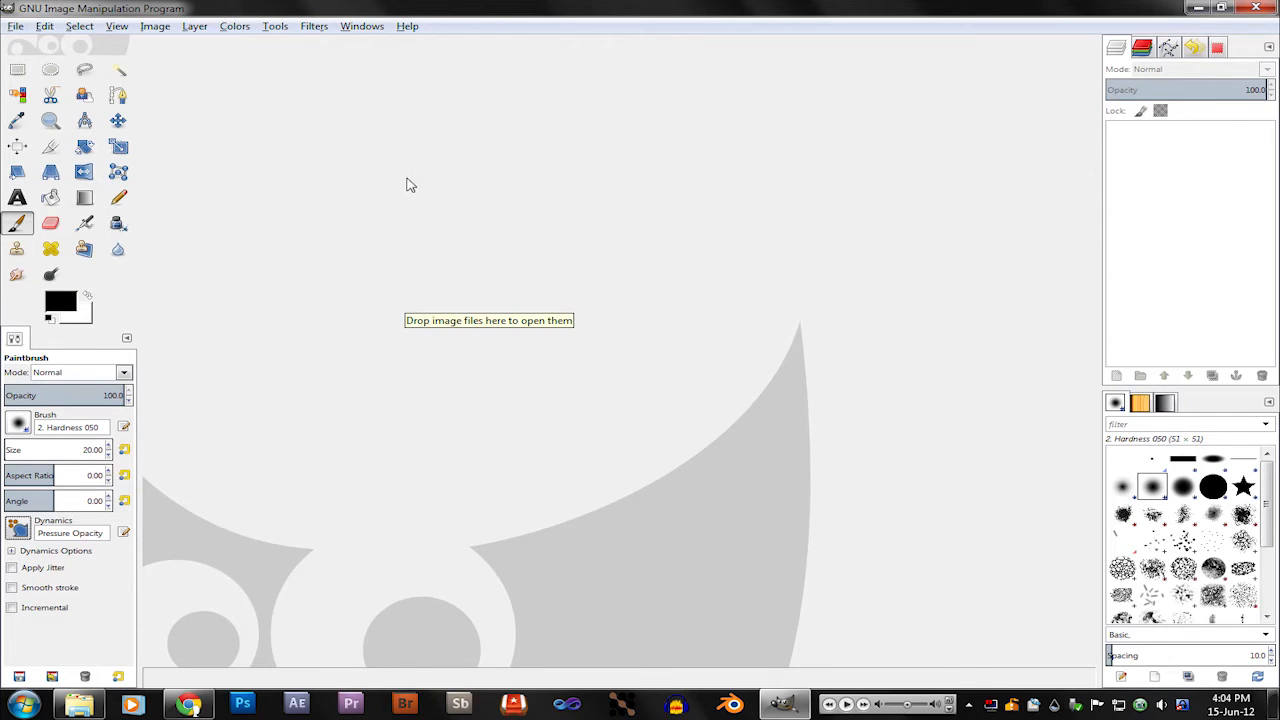
Step: Create a new 800 × 500 px image filled with transparency
click(16, 26)
click(40, 45)
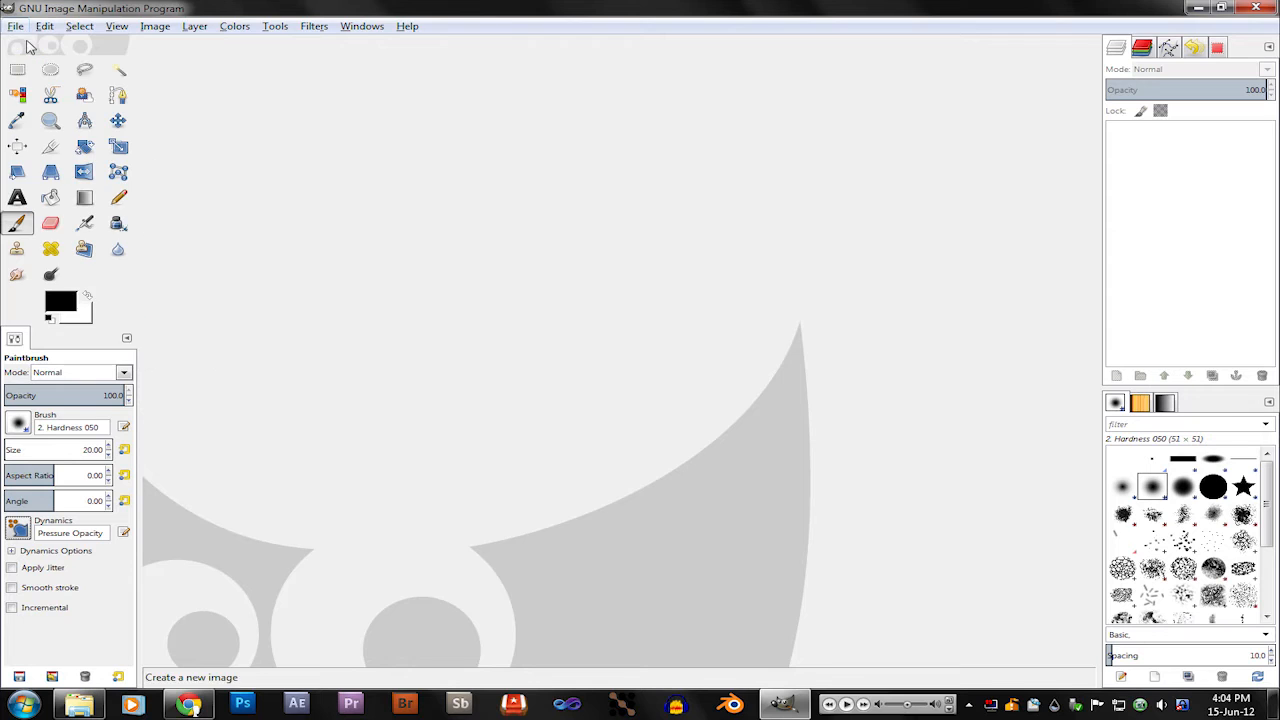
text(80)
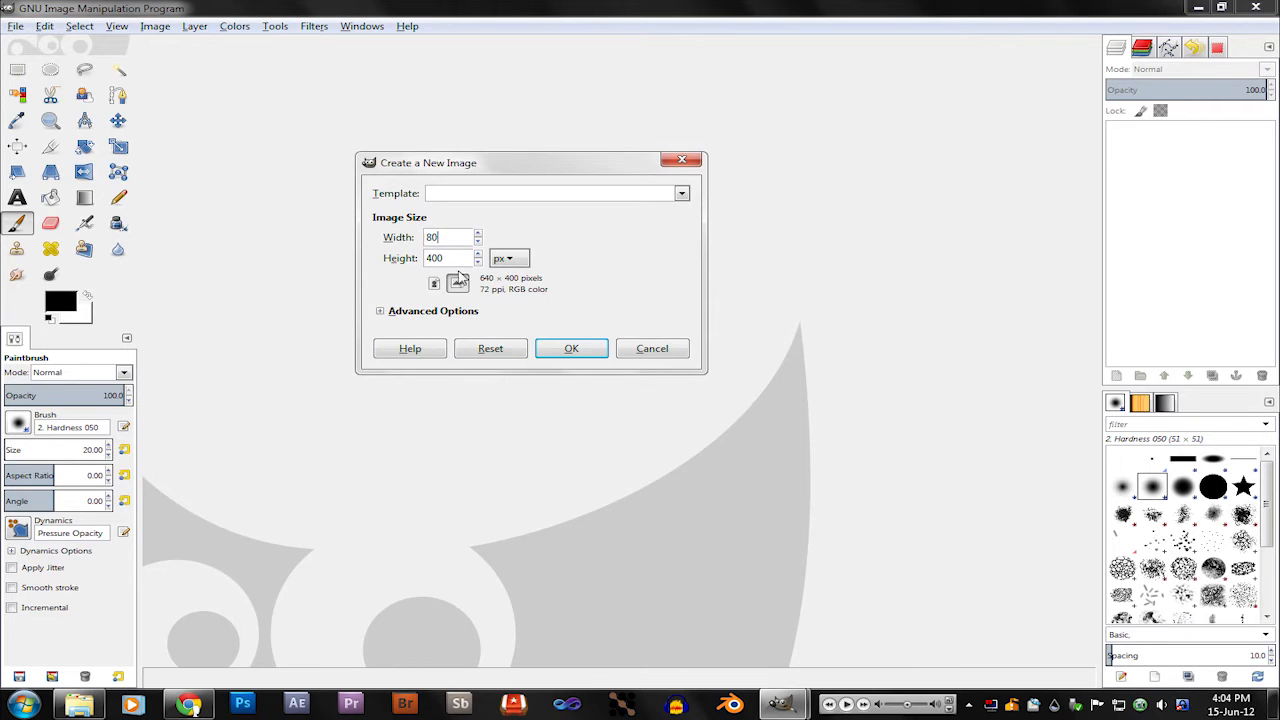
text(500)
drag(462, 259, 393, 258)
text(500)
click(381, 312)
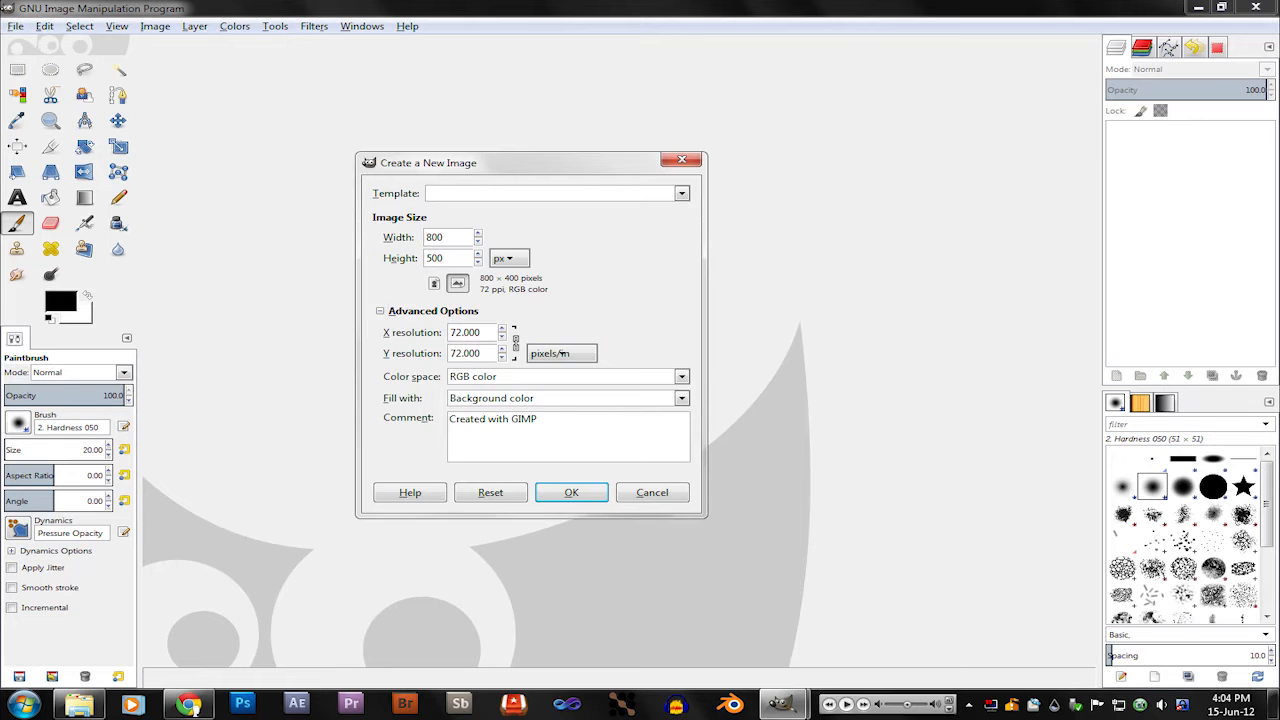
click(516, 401)
click(500, 471)
click(571, 492)
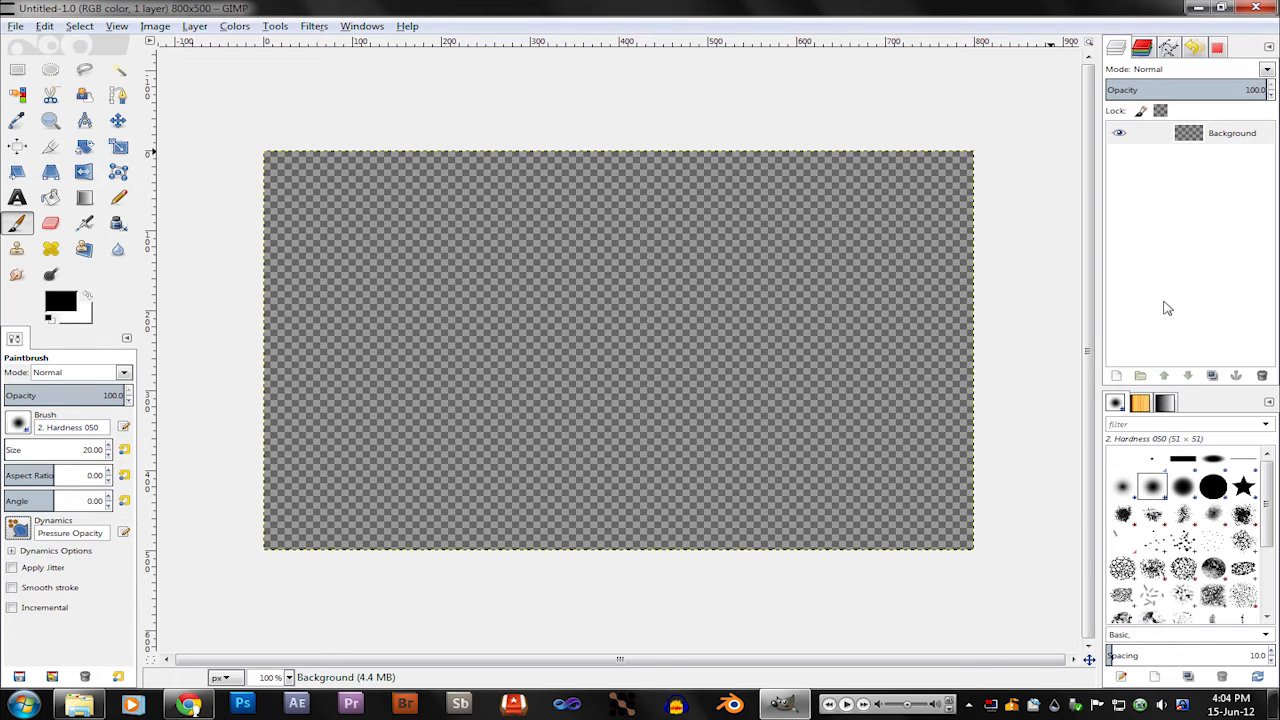
Step: Add a new layer group to the image and move the Background layer into it
click(1139, 377)
click(1231, 154)
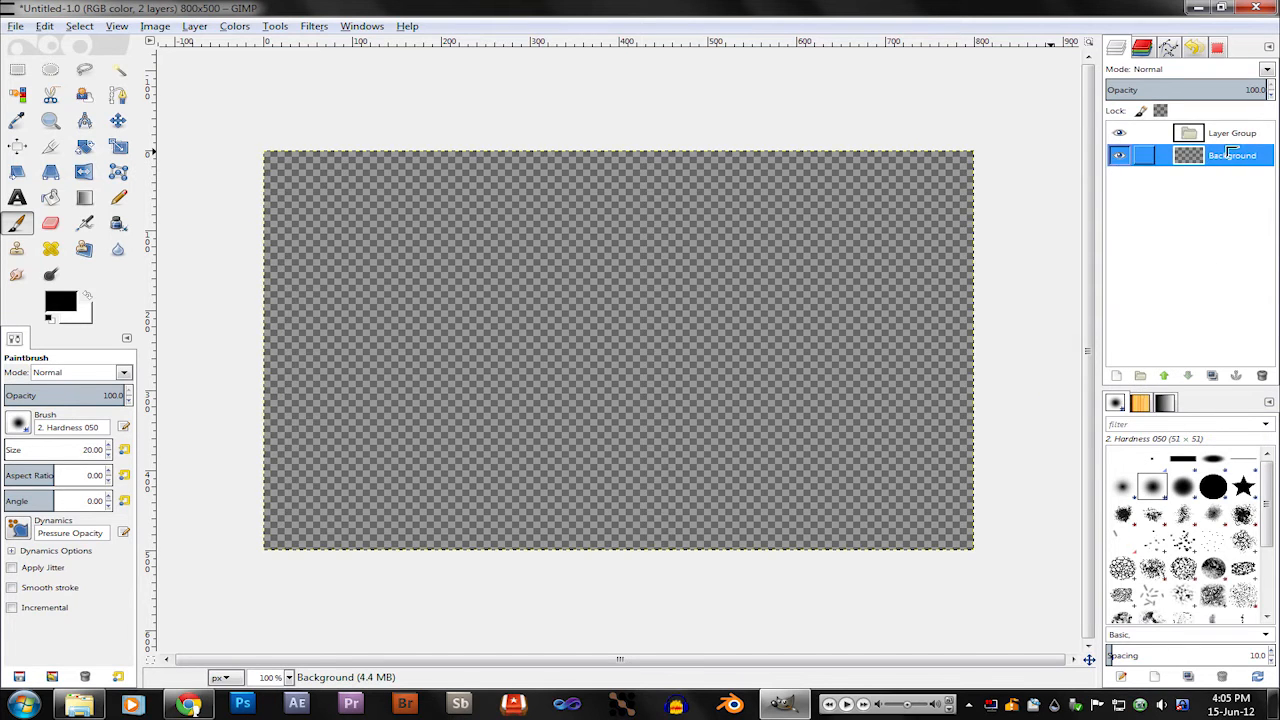
drag(1231, 154, 1230, 136)
Step: Rename the layer group as Foreground
click(1228, 140)
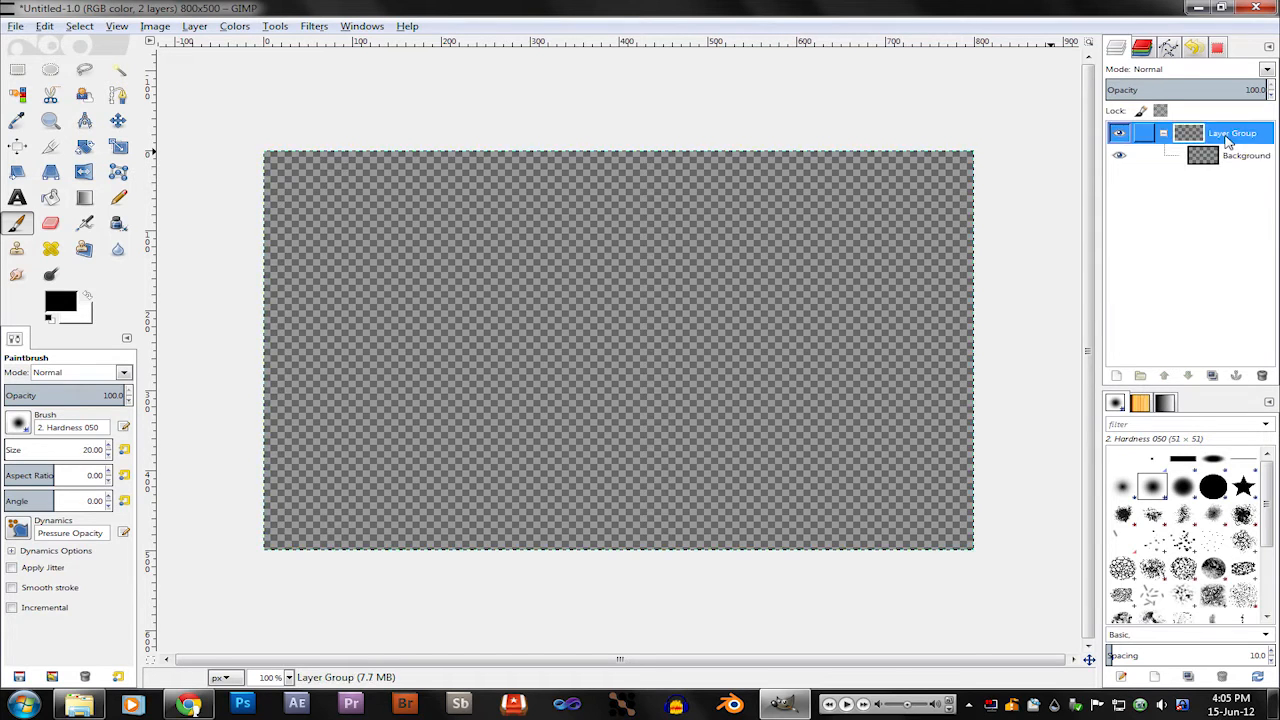
double_click(1228, 140)
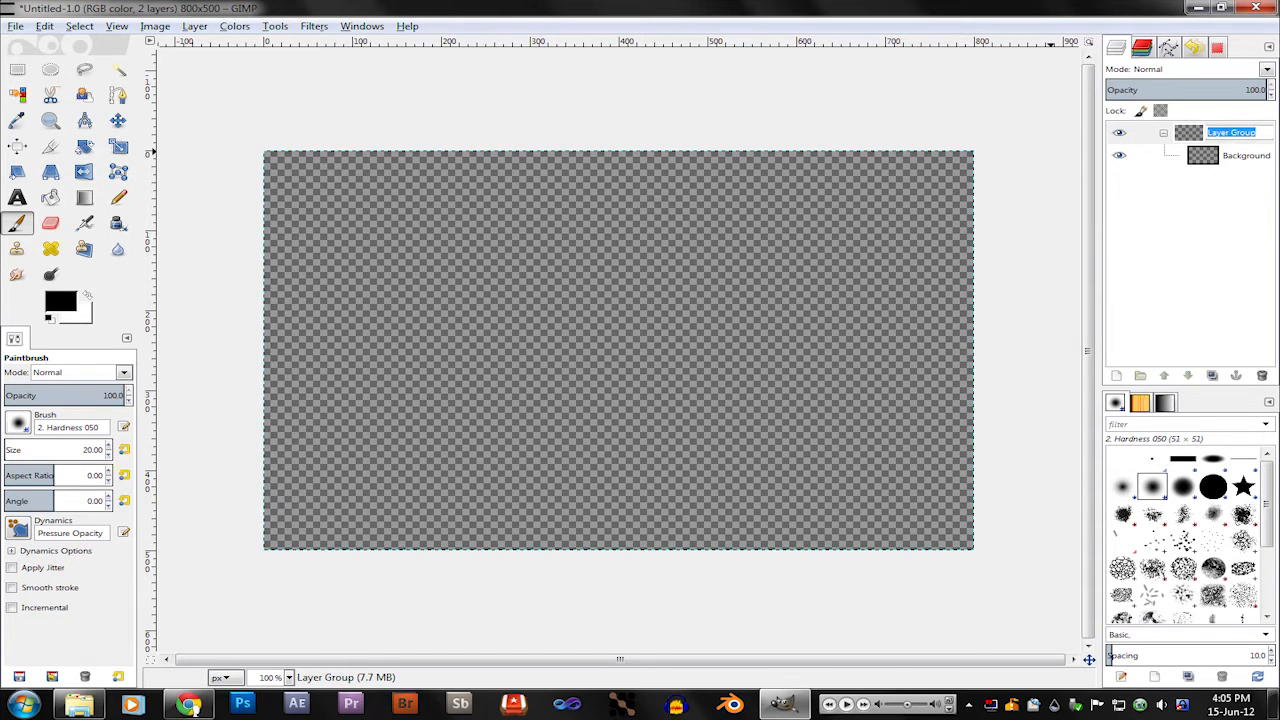
text(Foreground)
key(Return)
Step: Rename the layer group as Background
double_click(1236, 136)
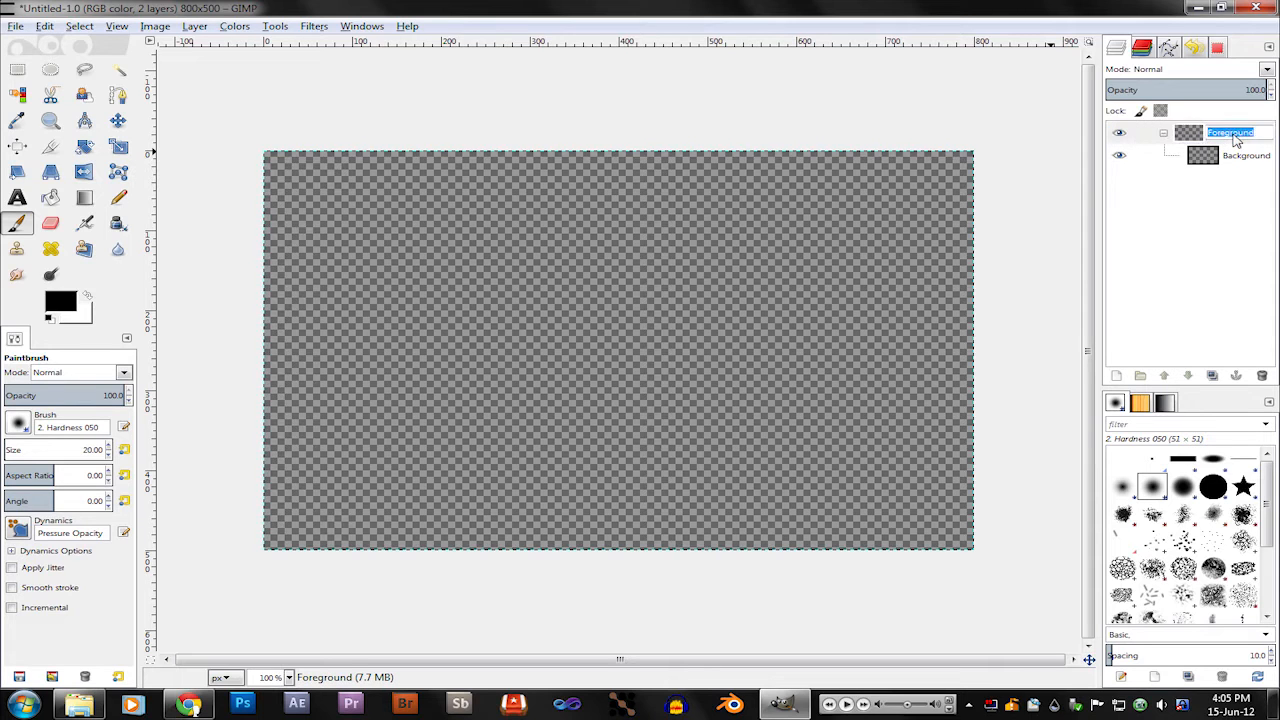
text(Back)
key(Return)
Step: Rename the layer inside the group as Gradient
double_click(1245, 157)
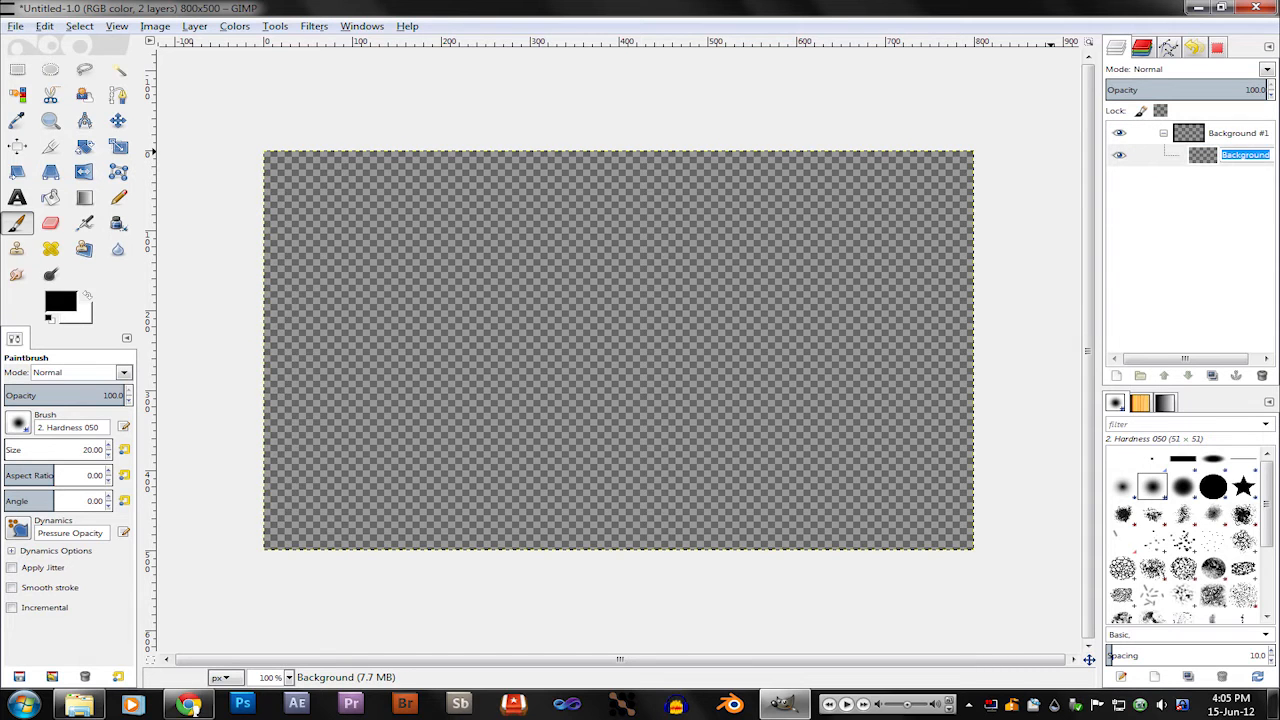
text(Gradient)
key(Escape)
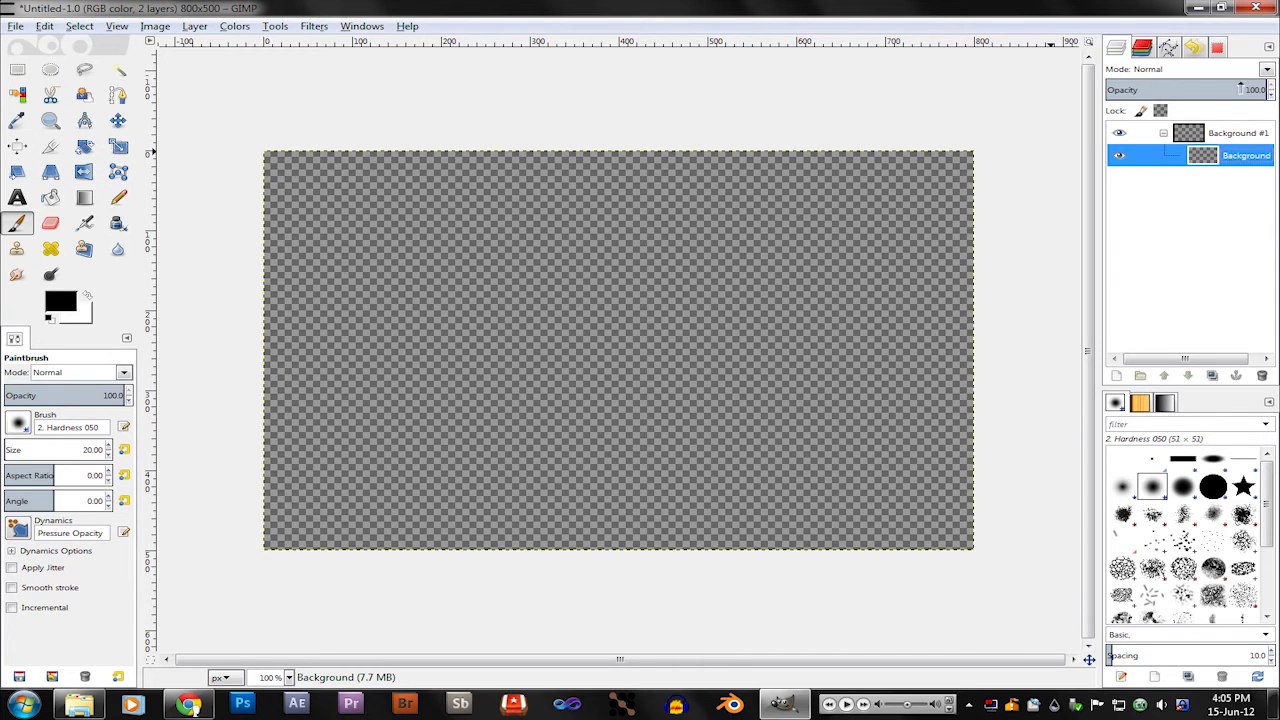
double_click(1250, 164)
click(1254, 155)
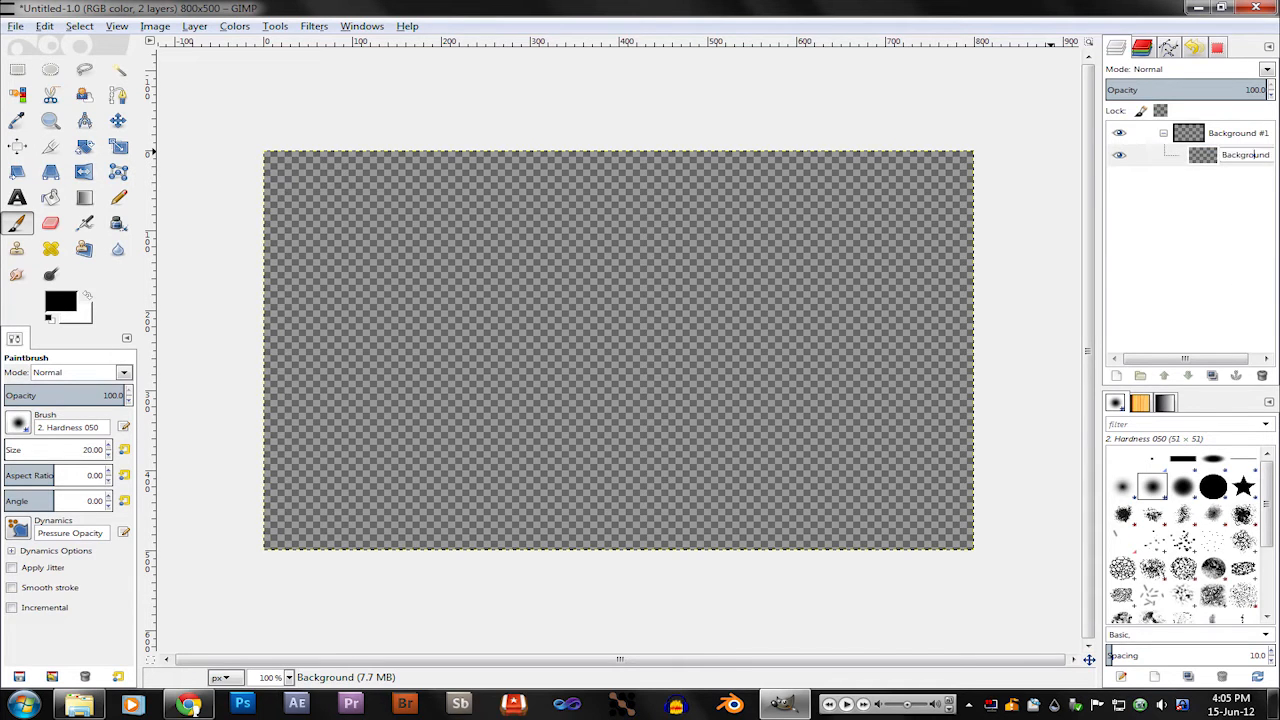
double_click(1250, 155)
text(Gradient)
key(Return)
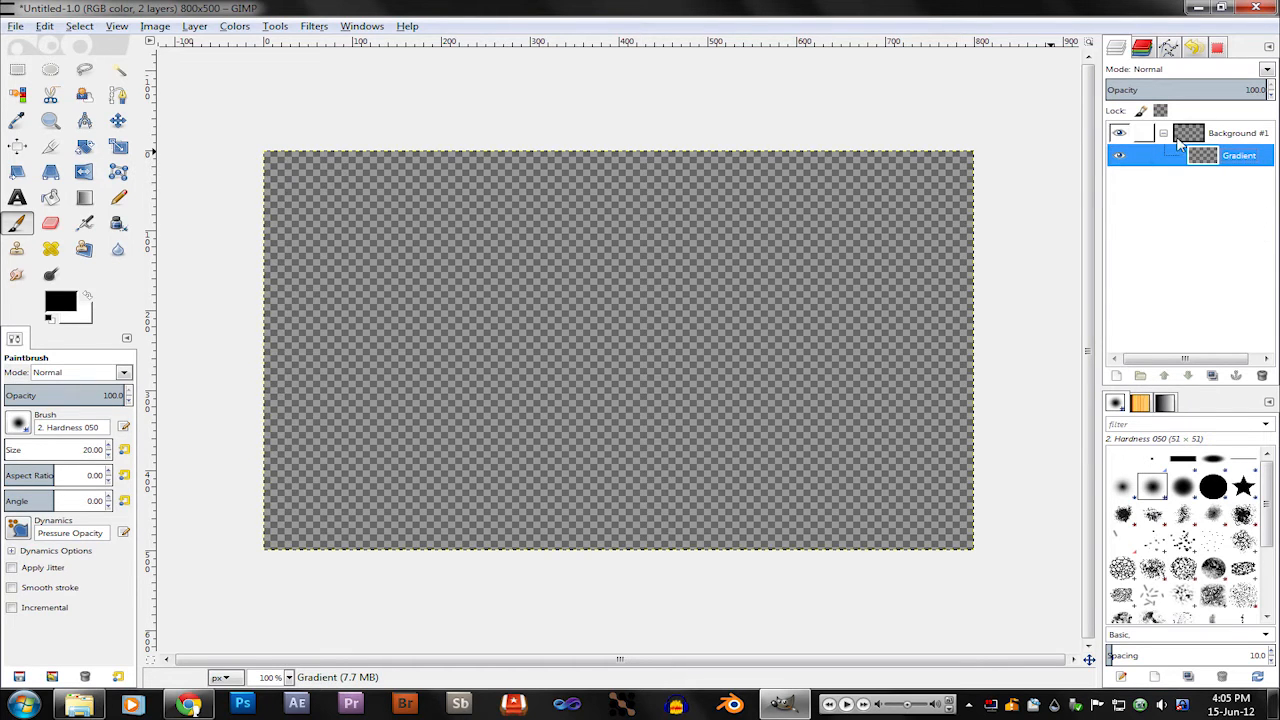
Step: Set the foreground color to light gray cfcfcf and bucket-fill the Gradient layer with it
click(1242, 135)
click(1239, 160)
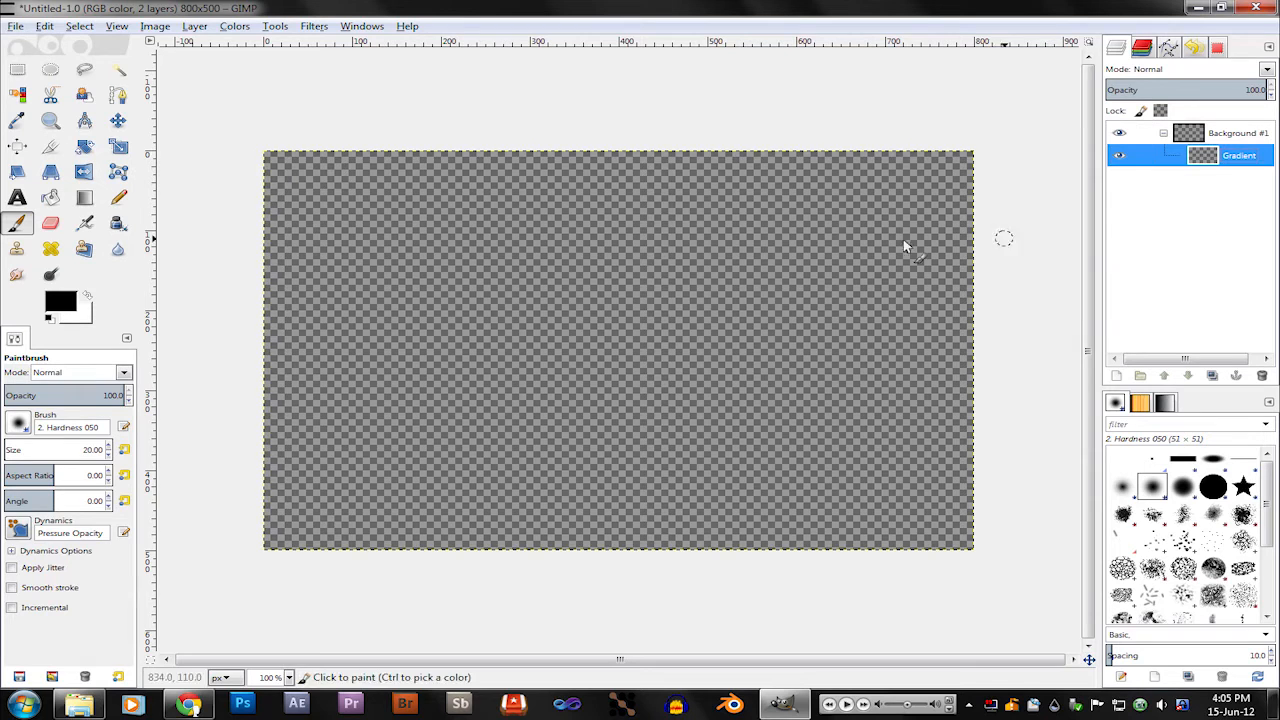
click(52, 200)
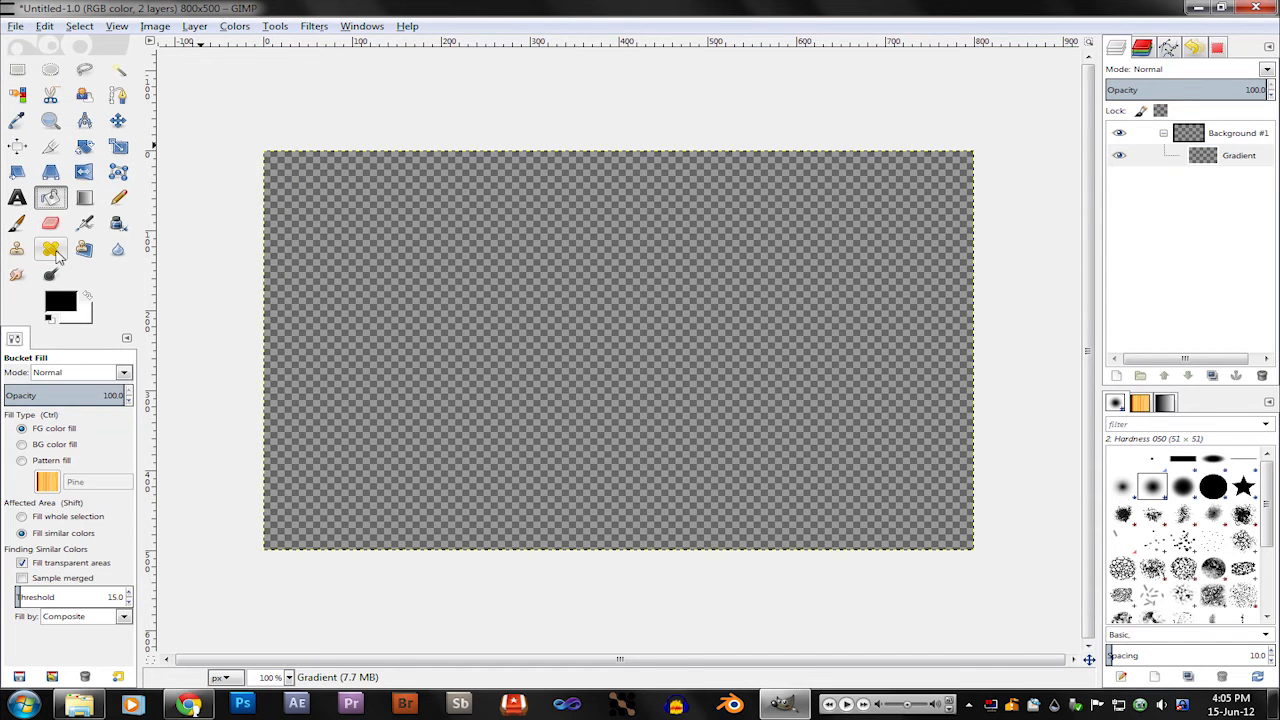
click(68, 303)
drag(265, 248, 240, 298)
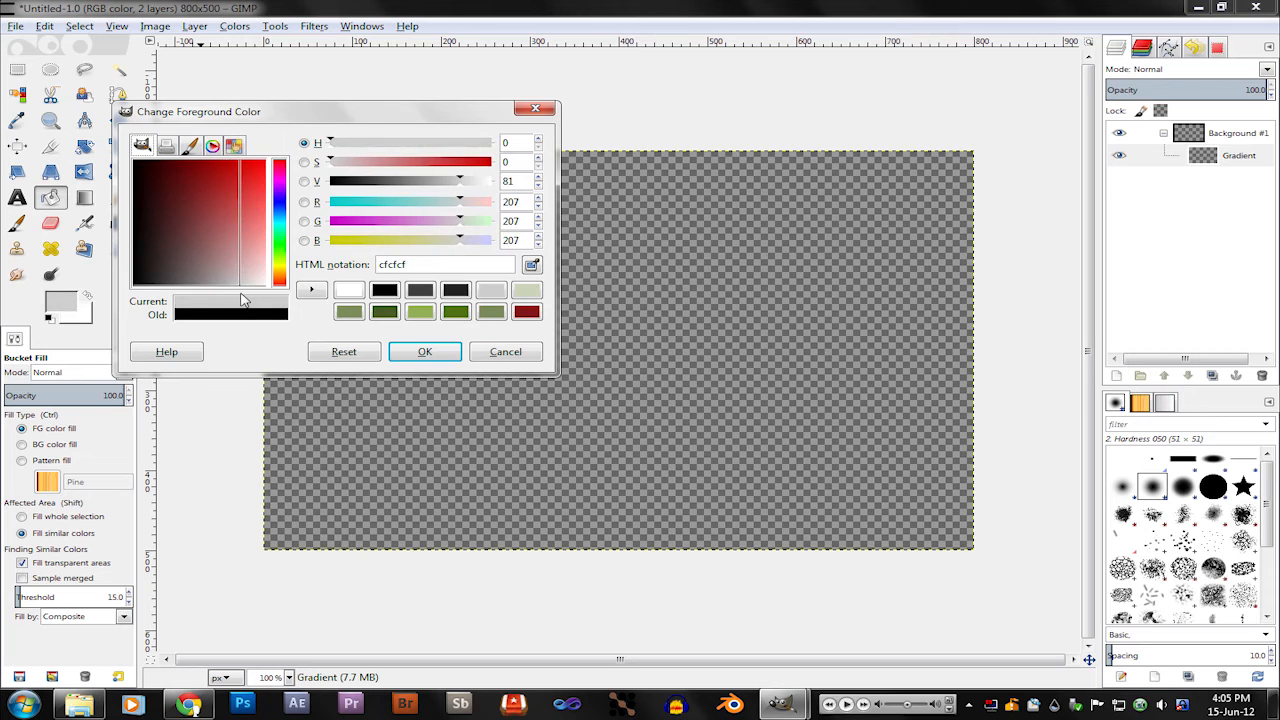
click(425, 351)
click(752, 358)
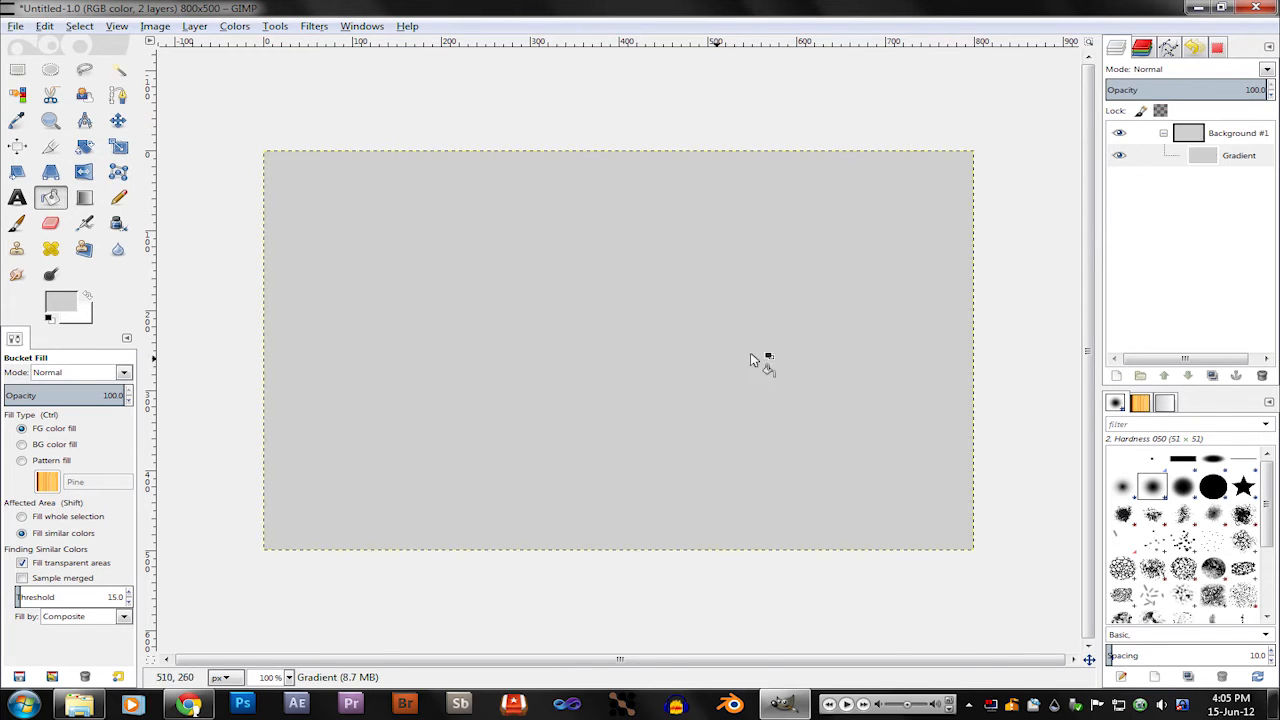
Step: Duplicate the Gradient layer inside the group
click(1239, 155)
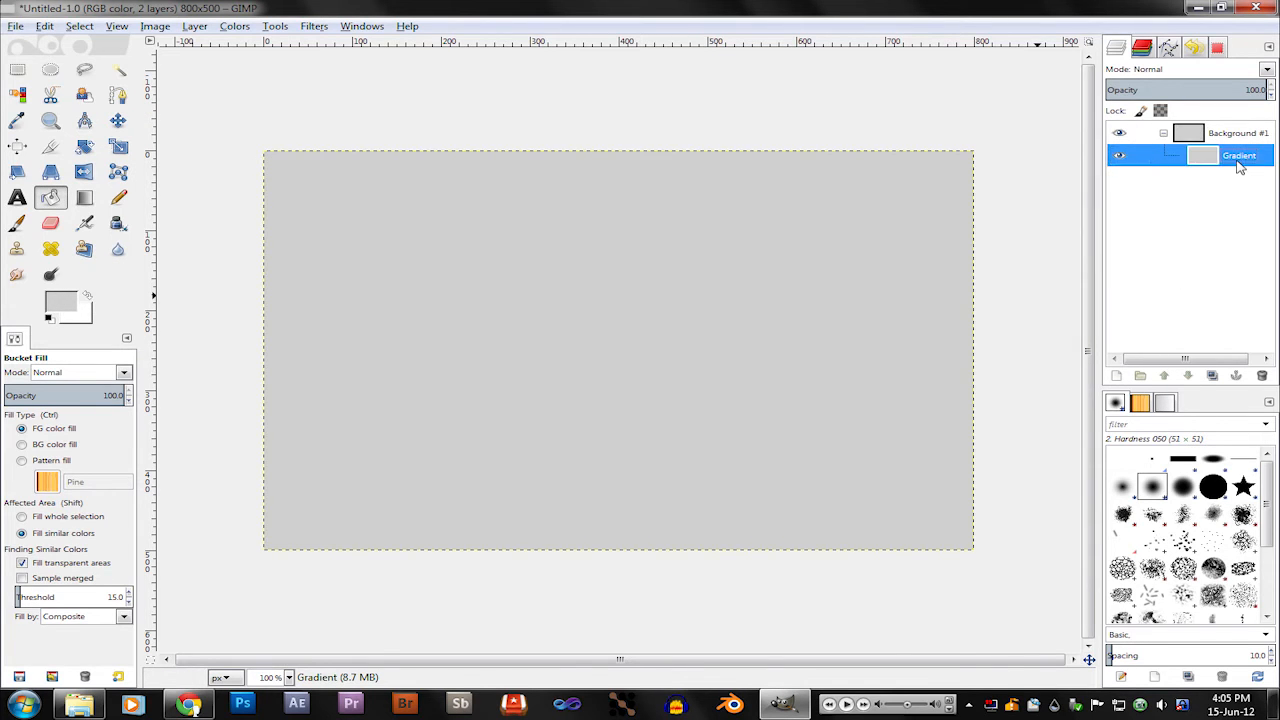
right_click(1239, 166)
click(1157, 239)
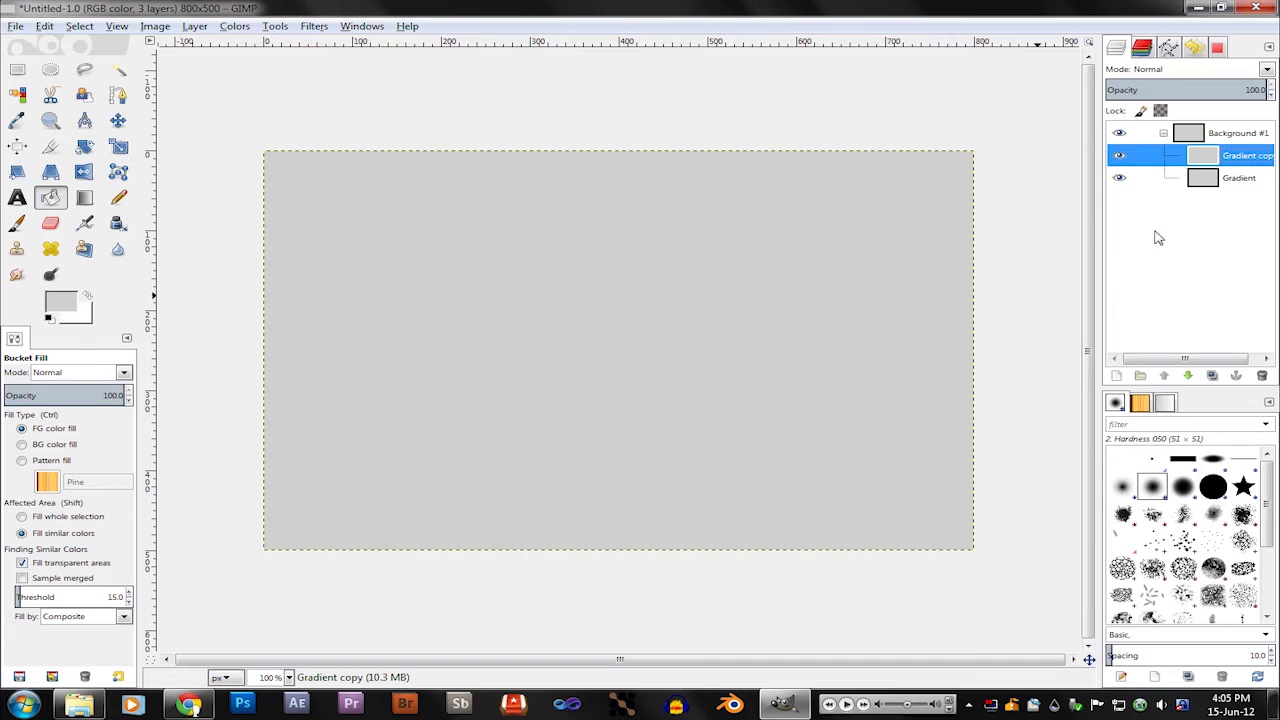
Step: Apply RGB Noise to the duplicated Gradient layer with red at 1.00 and the green and blue amounts raised
click(314, 27)
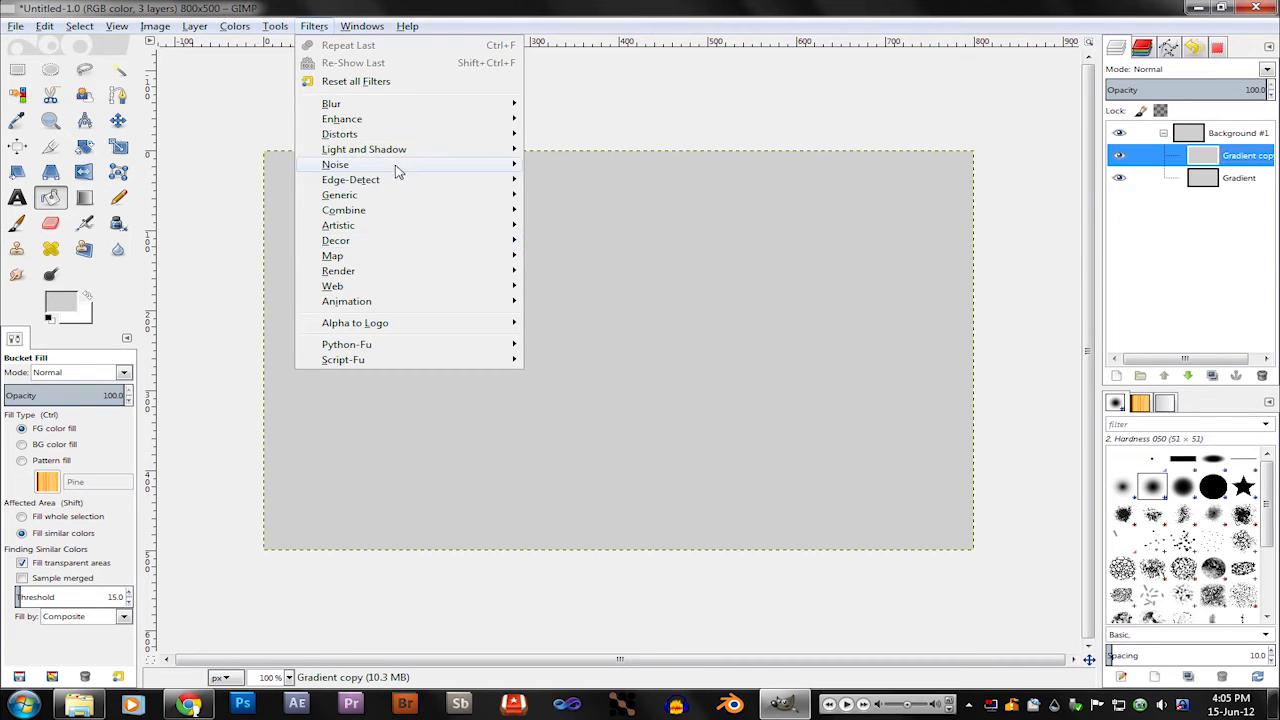
mouse_move(394, 166)
click(600, 210)
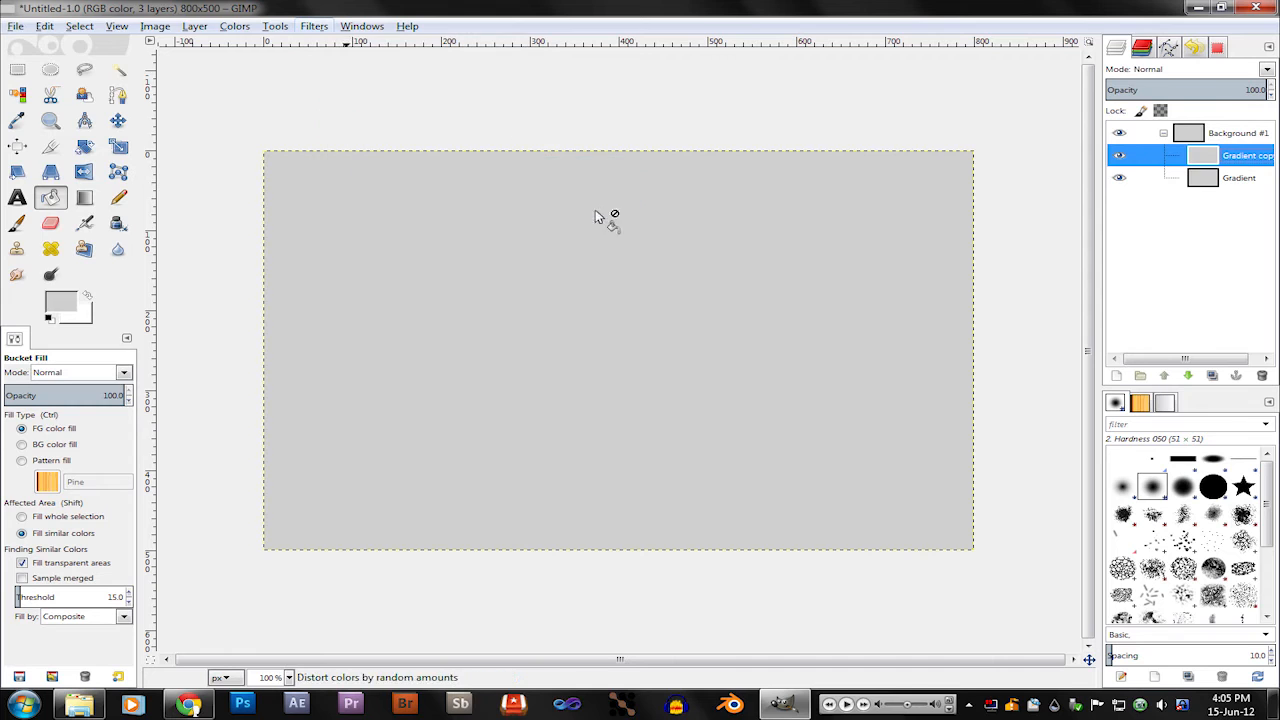
drag(113, 331, 222, 326)
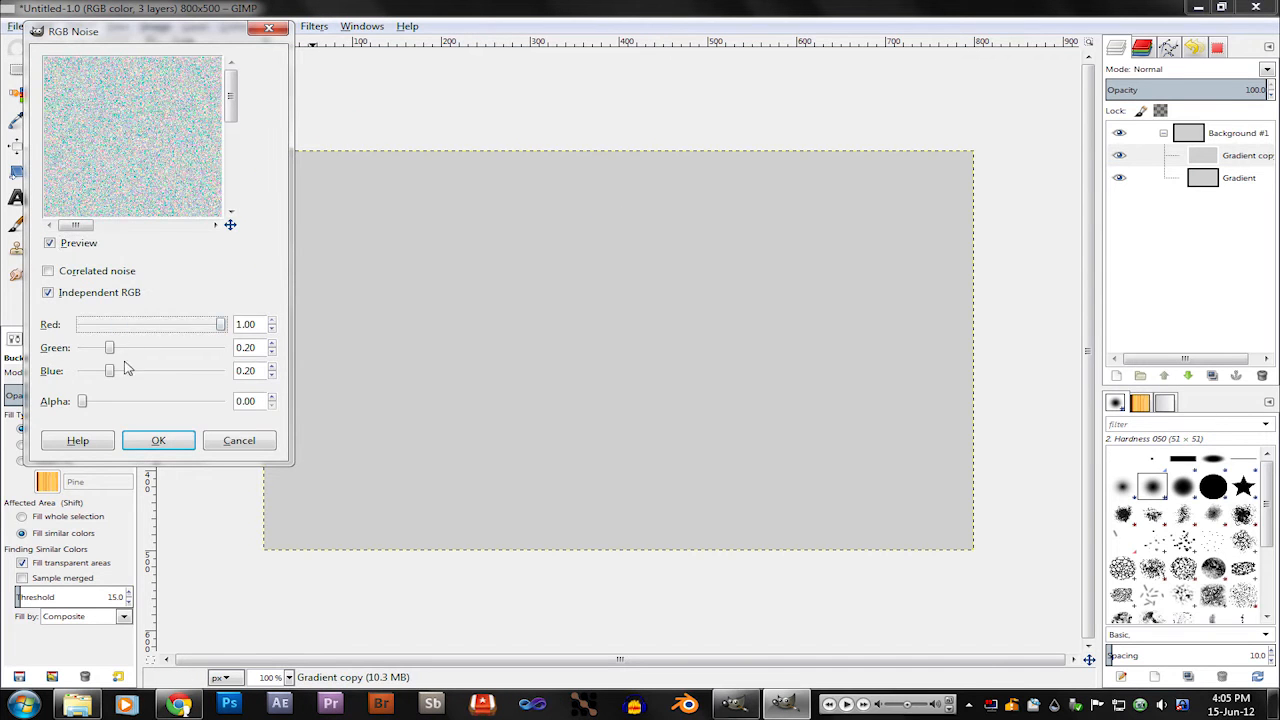
click(127, 352)
drag(123, 352, 414, 371)
click(155, 438)
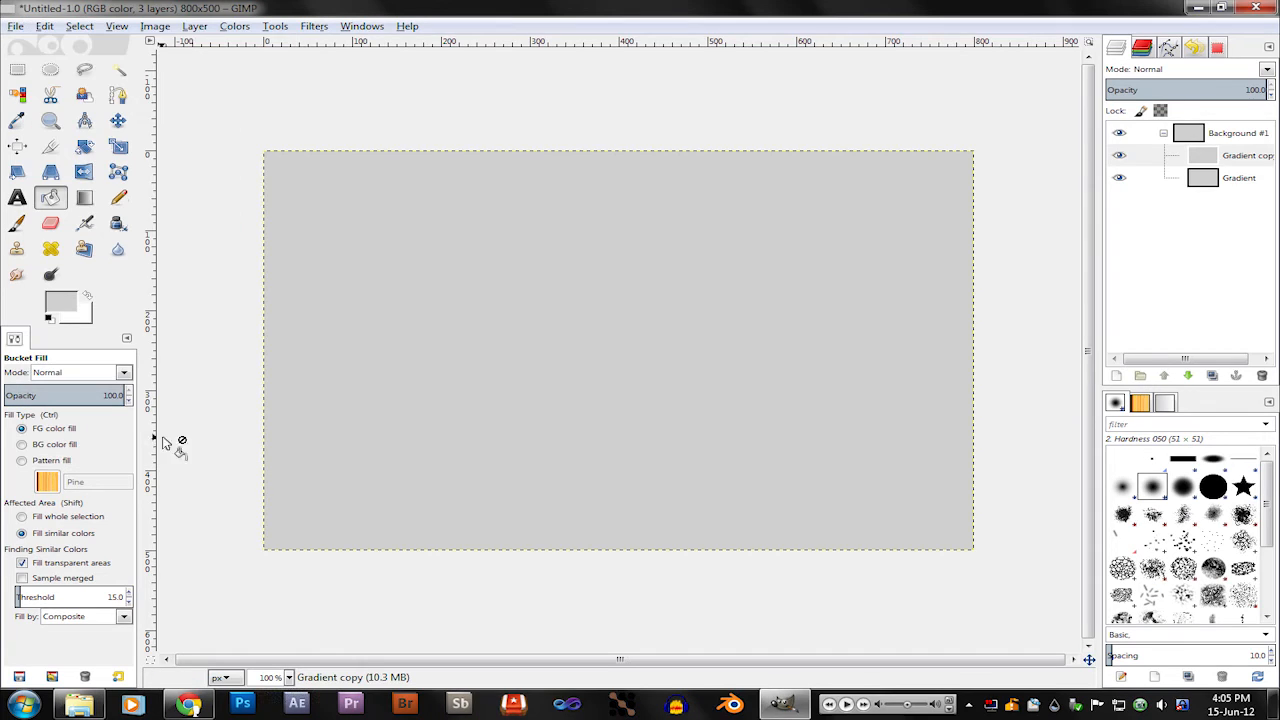
Step: Remove the color from the noise layer with a Hue-Saturation adjustment so only gray noise is left
click(236, 27)
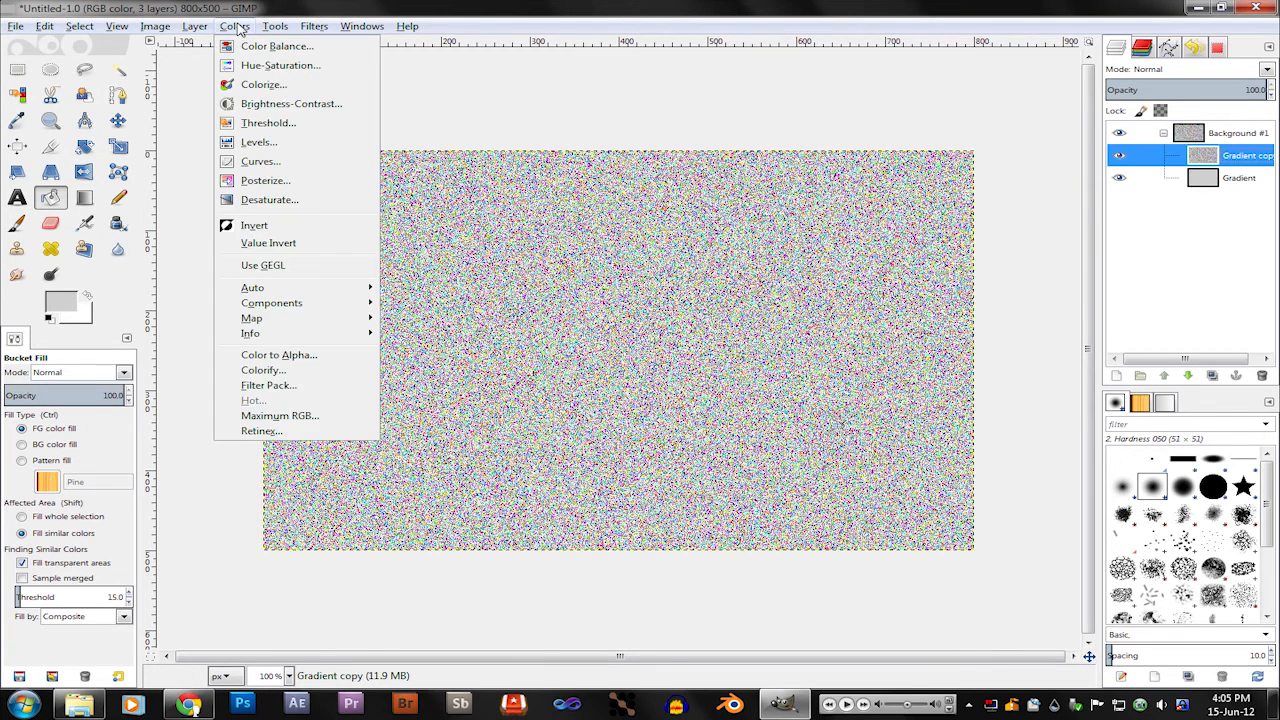
click(280, 65)
drag(824, 384, 751, 386)
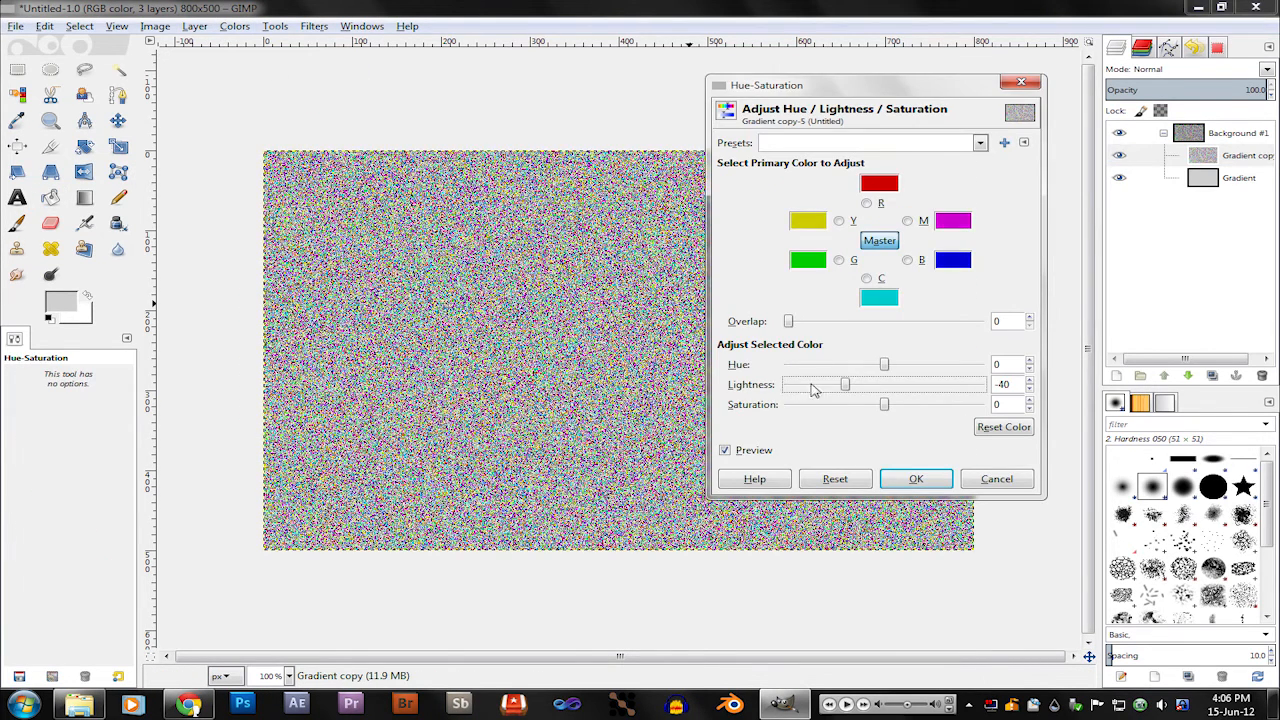
mouse_move(886, 405)
mouse_down()
mouse_move(790, 404)
mouse_move(903, 390)
mouse_move(882, 392)
mouse_up()
click(945, 479)
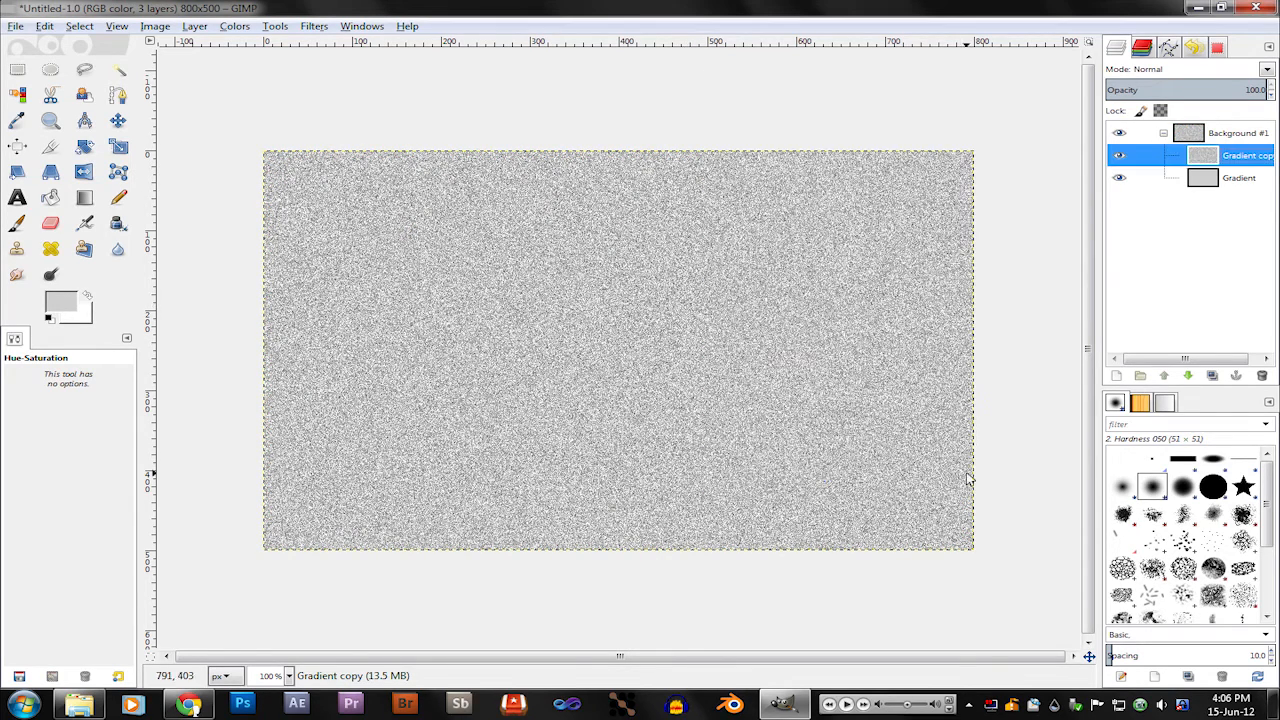
Step: Set the noise layer's blend mode to Overlay and lower its opacity to about 59
click(1268, 70)
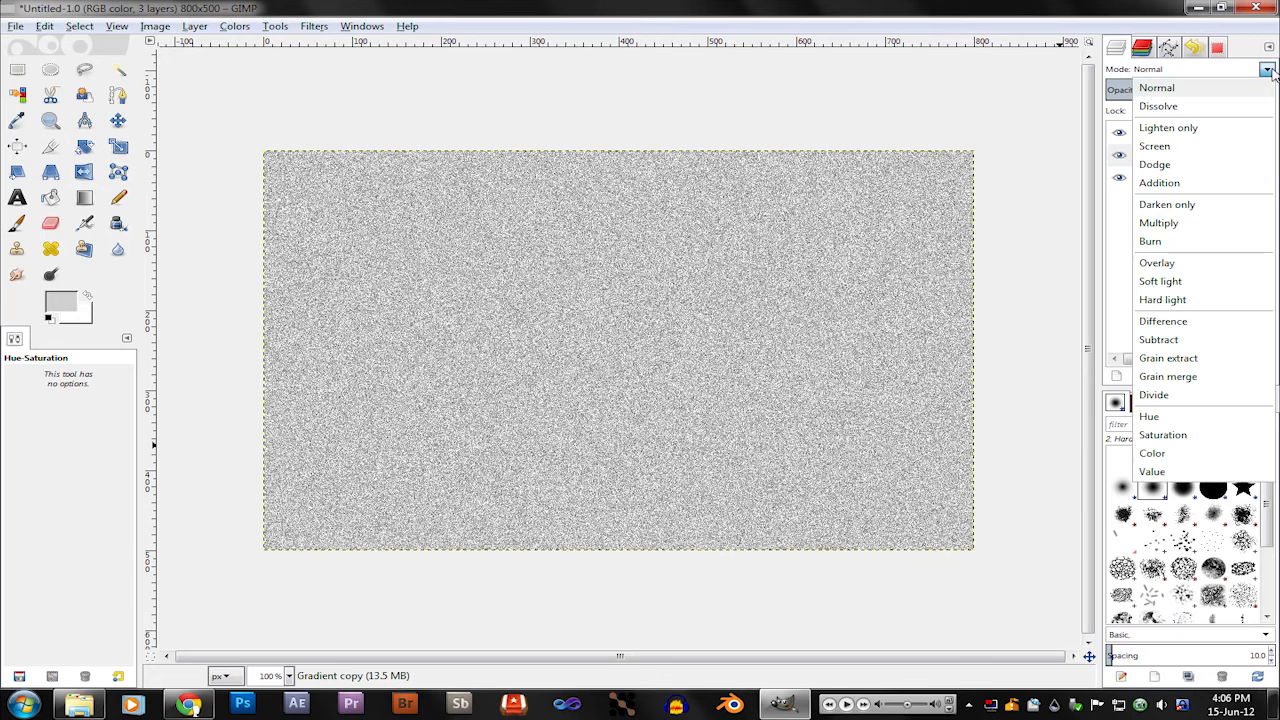
click(1157, 263)
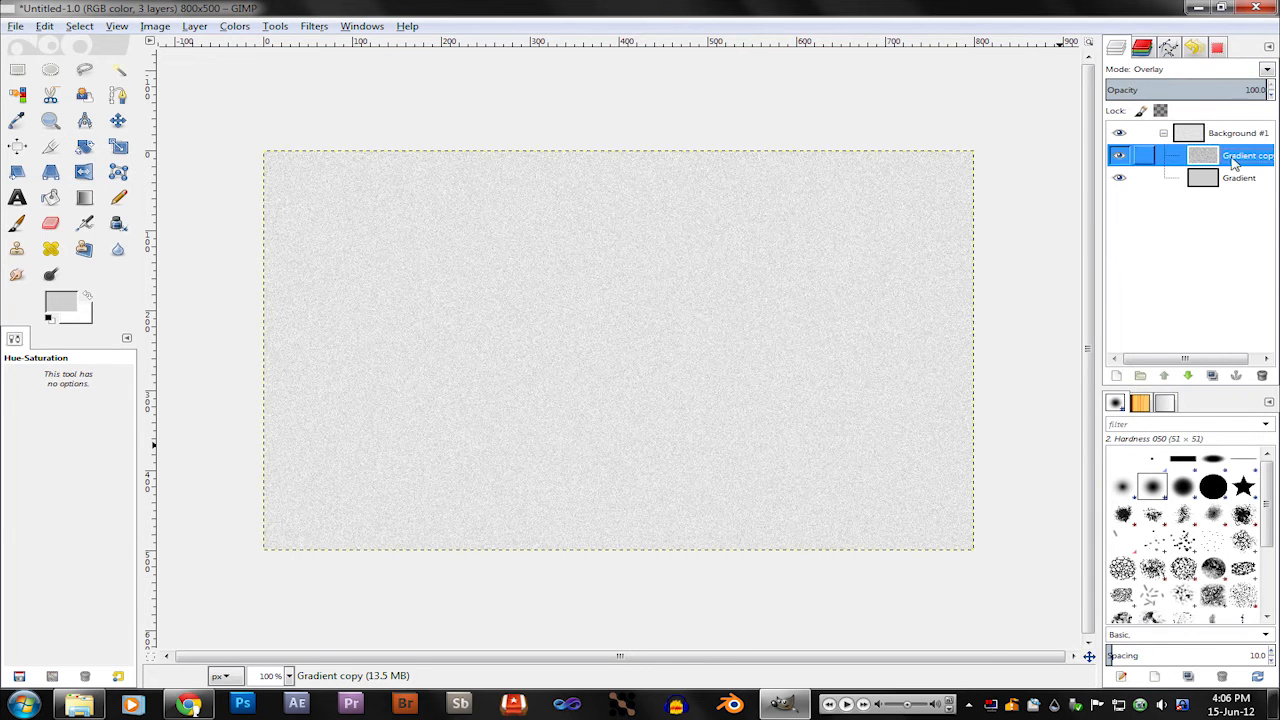
click(1263, 89)
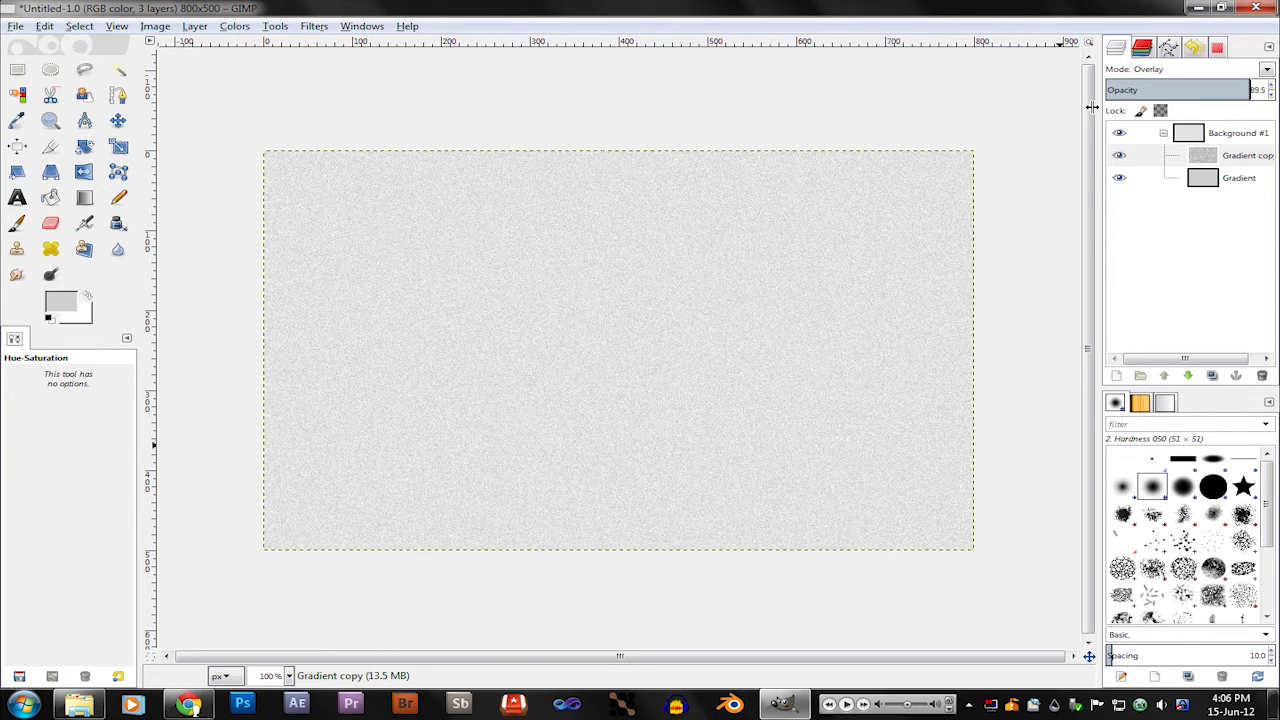
drag(1092, 107, 1087, 109)
drag(1246, 88, 1200, 90)
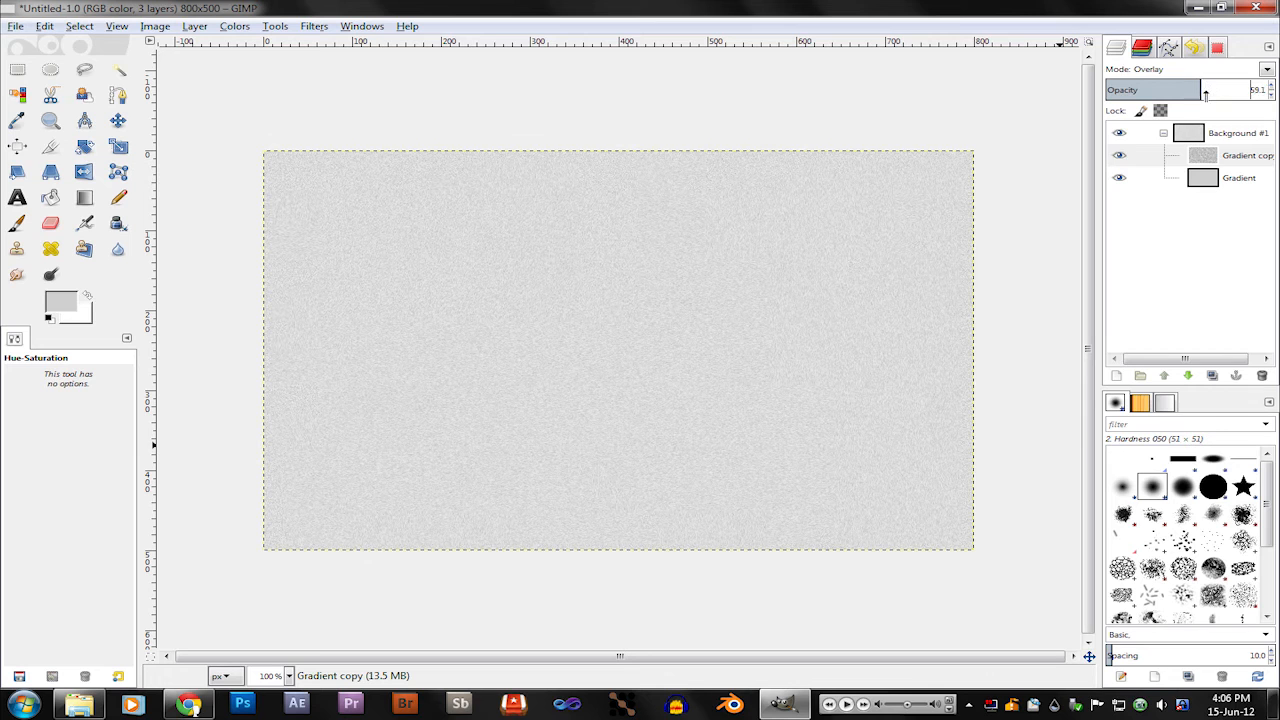
Step: Collapse the background layer group, switch to the Rectangle Select tool and make the group the active layer
click(1230, 155)
click(1163, 133)
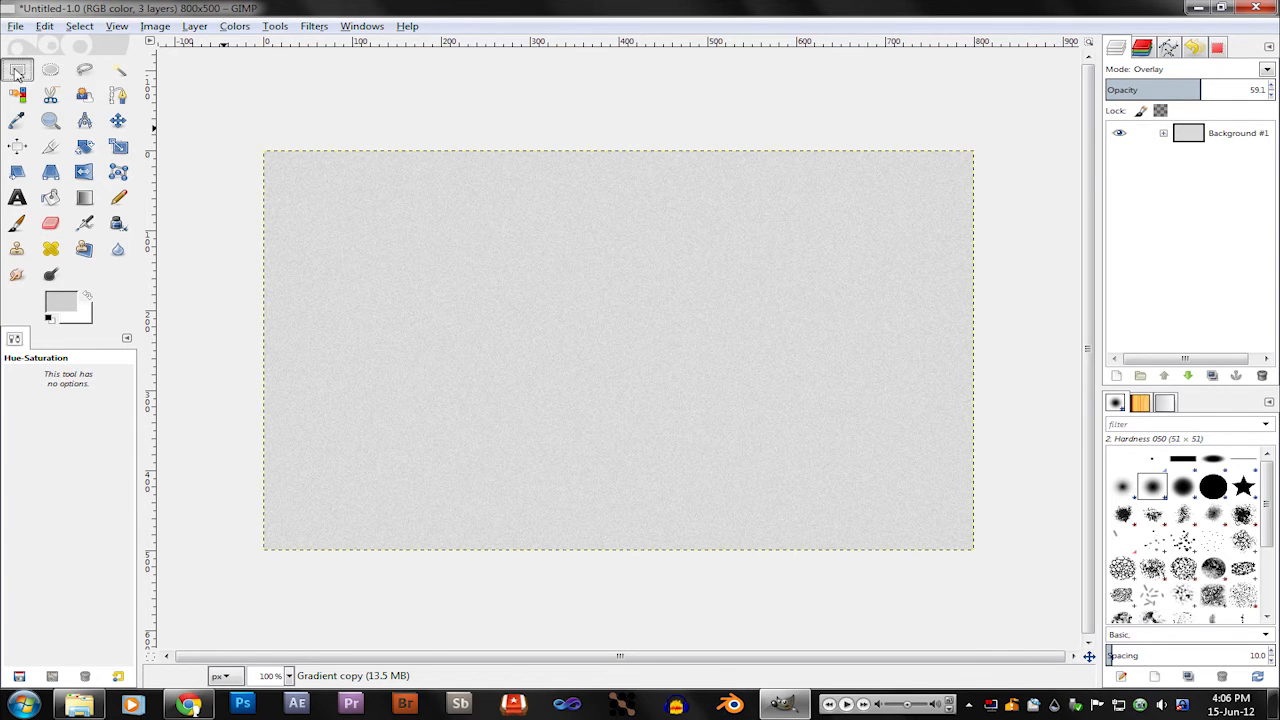
click(17, 70)
click(1150, 134)
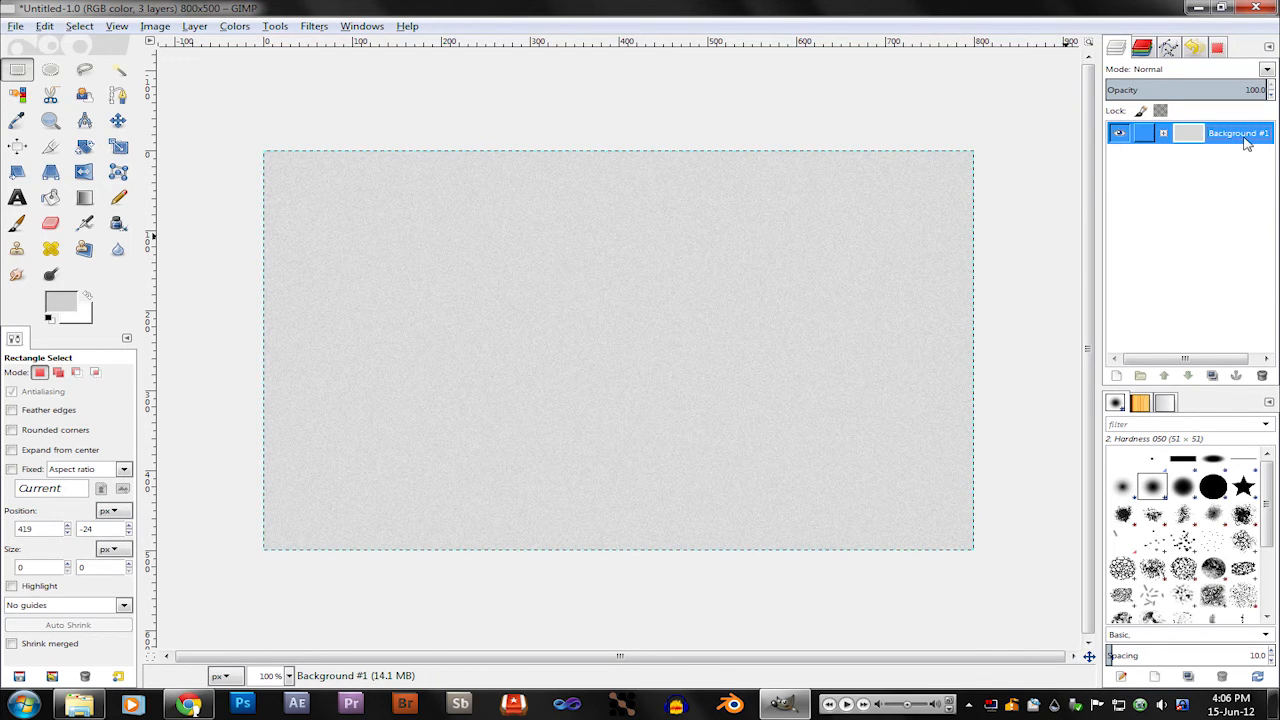
click(1163, 134)
click(1163, 134)
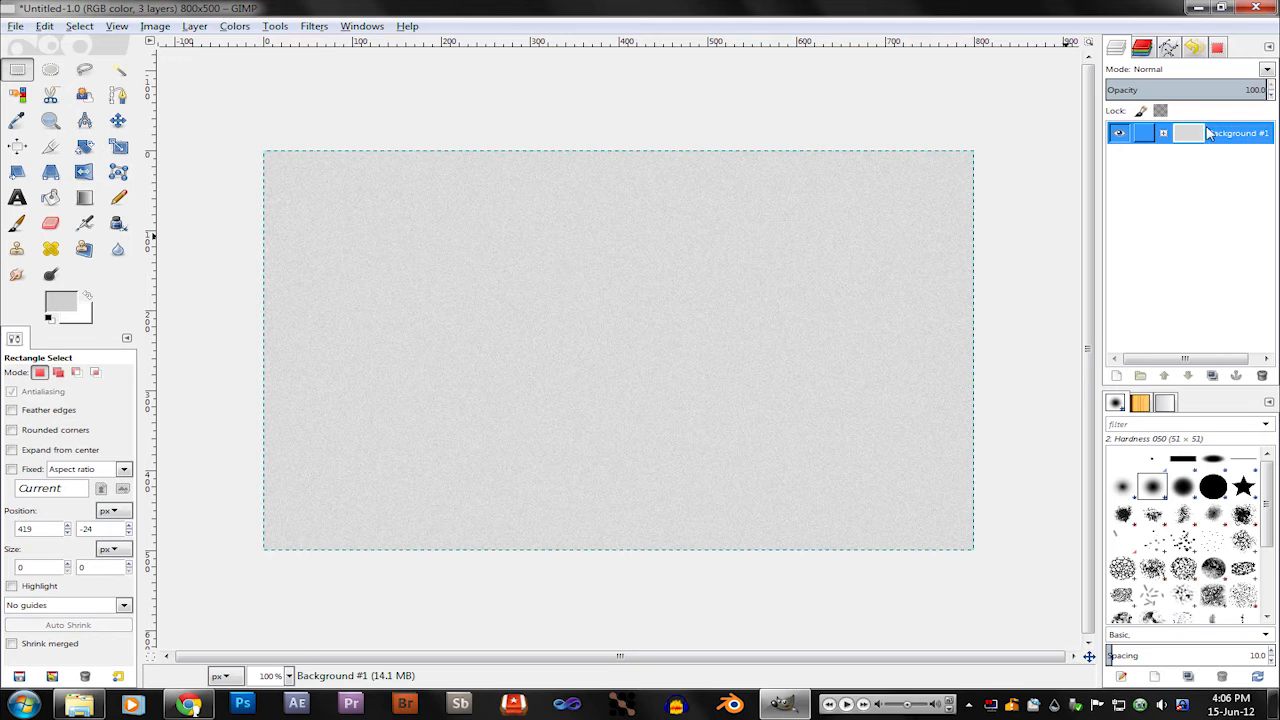
Step: Create a text box about 279 × 129 px near the canvas center and enter "Gimp 2.8" in it
click(17, 198)
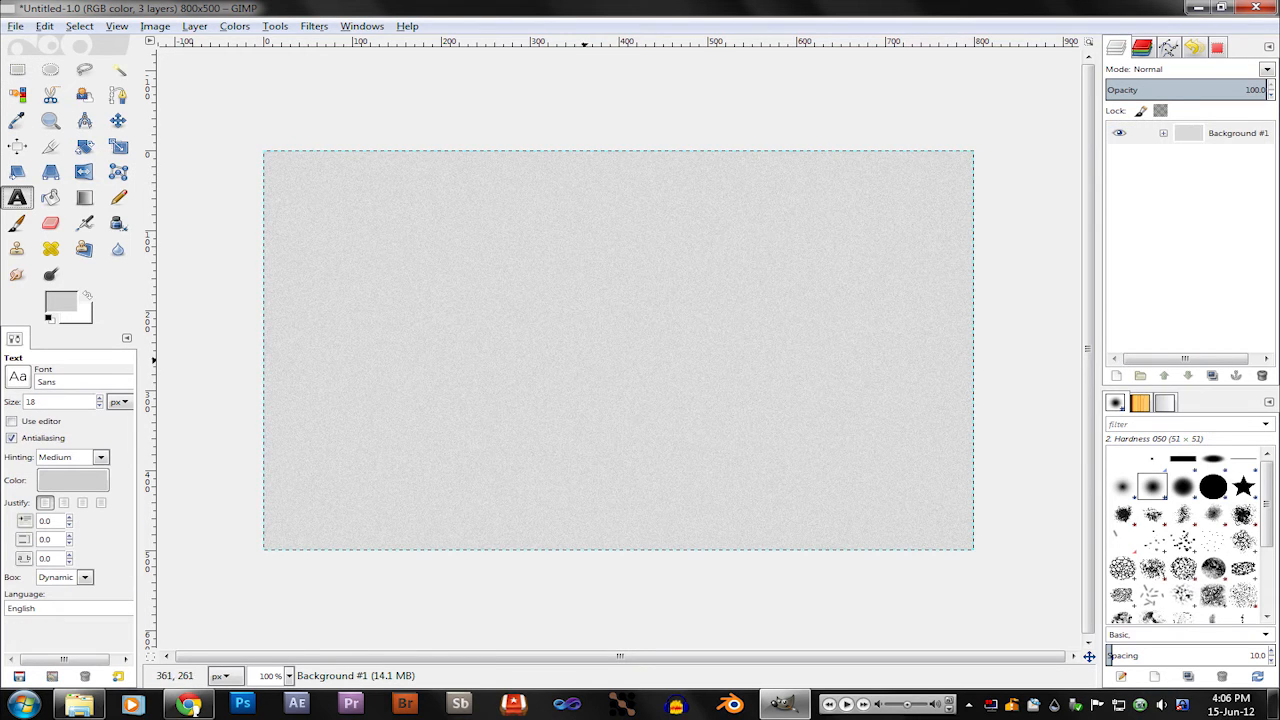
click(562, 347)
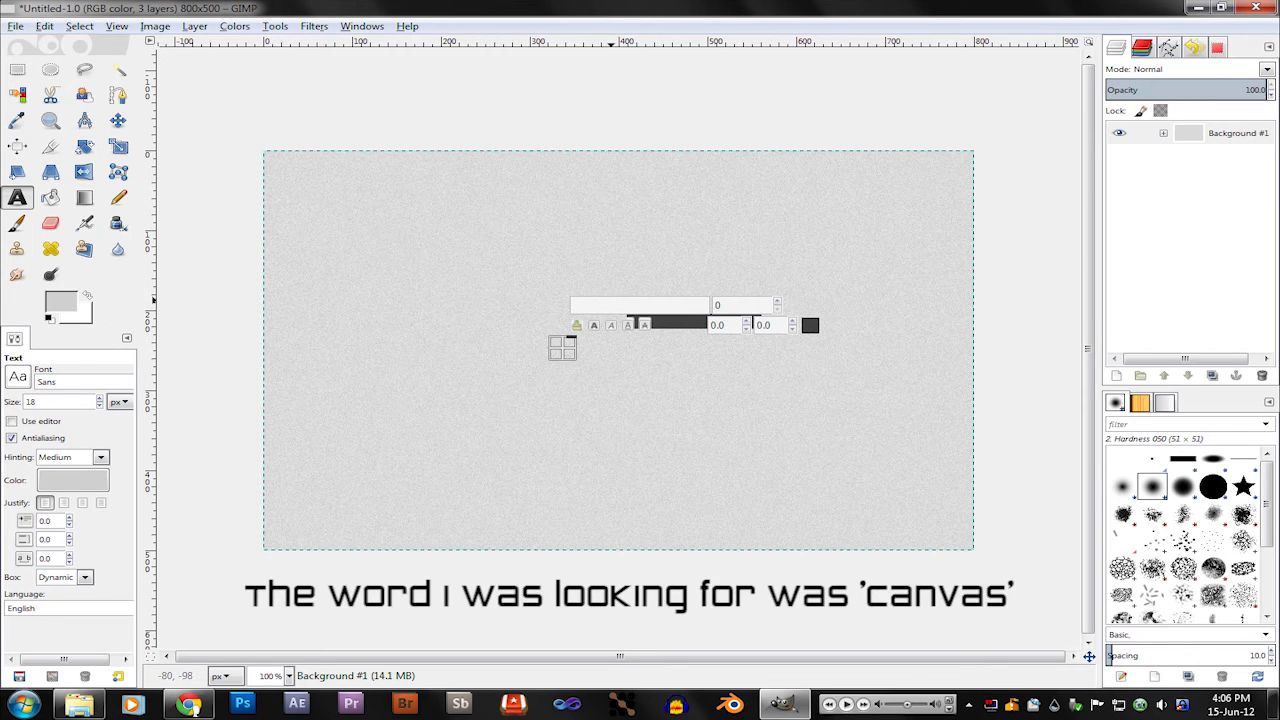
drag(563, 348, 811, 450)
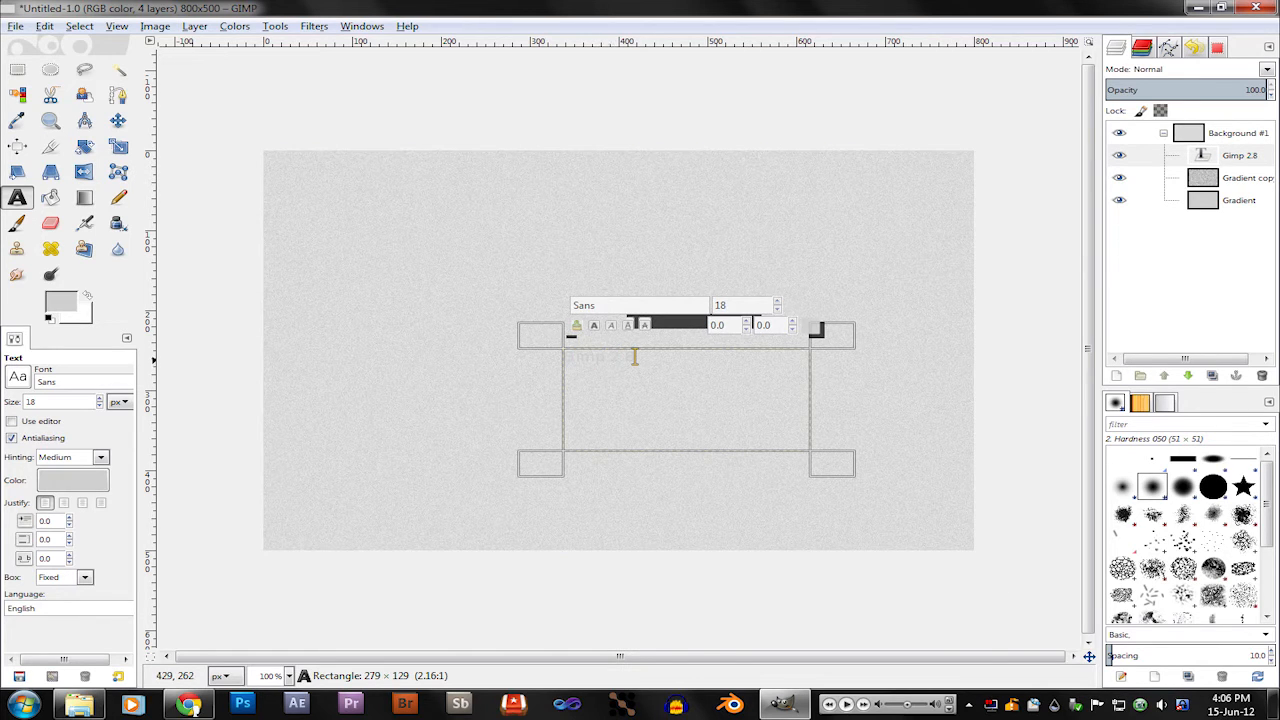
Step: Set the whole "Gimp 2.8" text to the Coolvetica font at size 40
drag(634, 357, 517, 356)
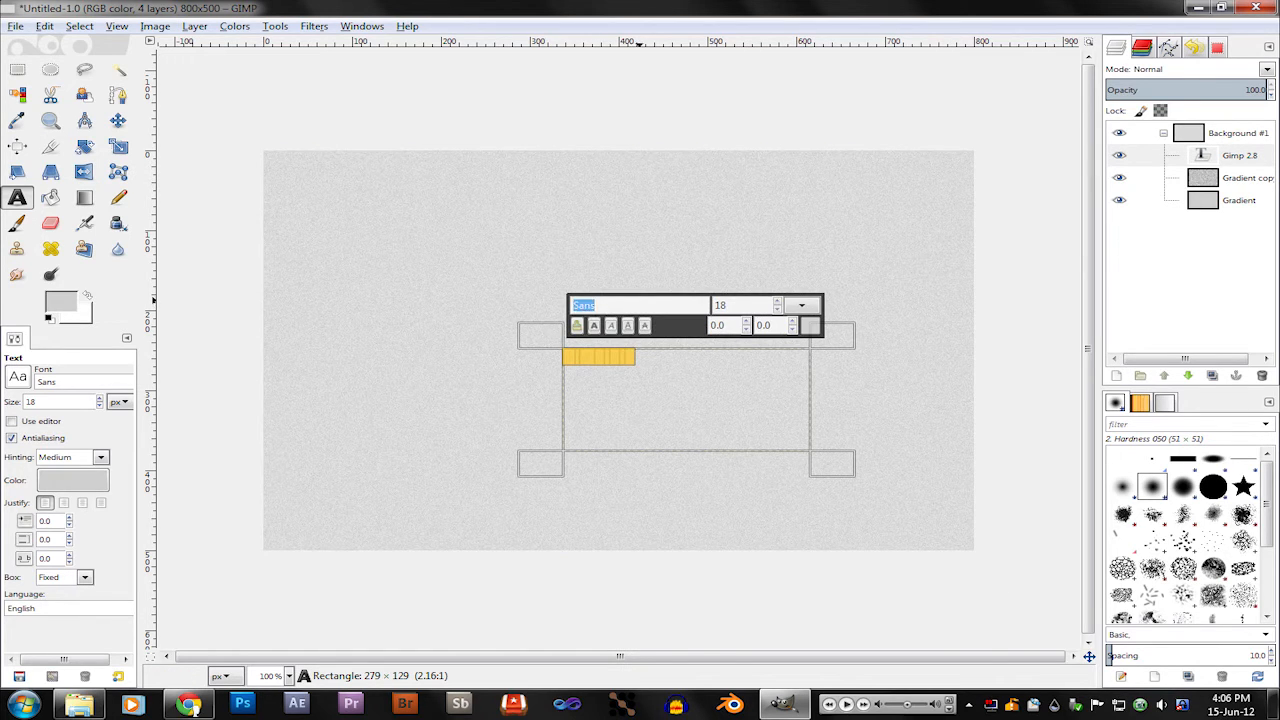
text(Coolvetica)
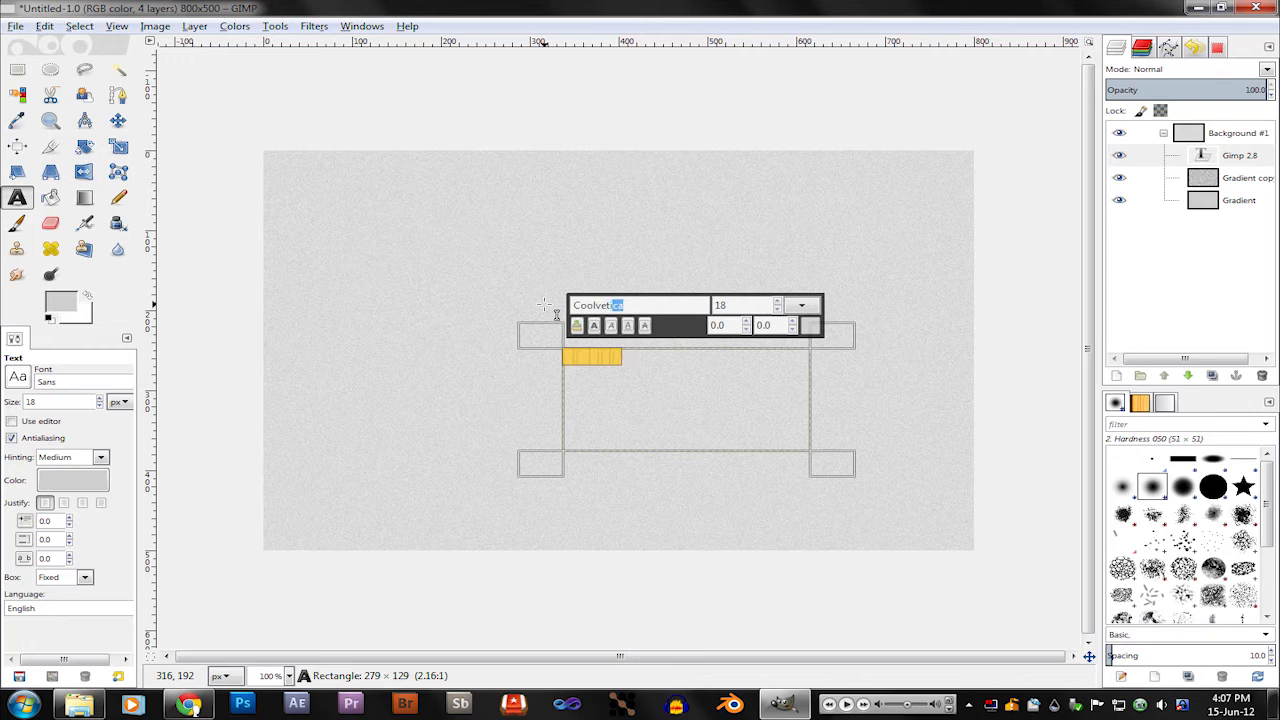
click(779, 301)
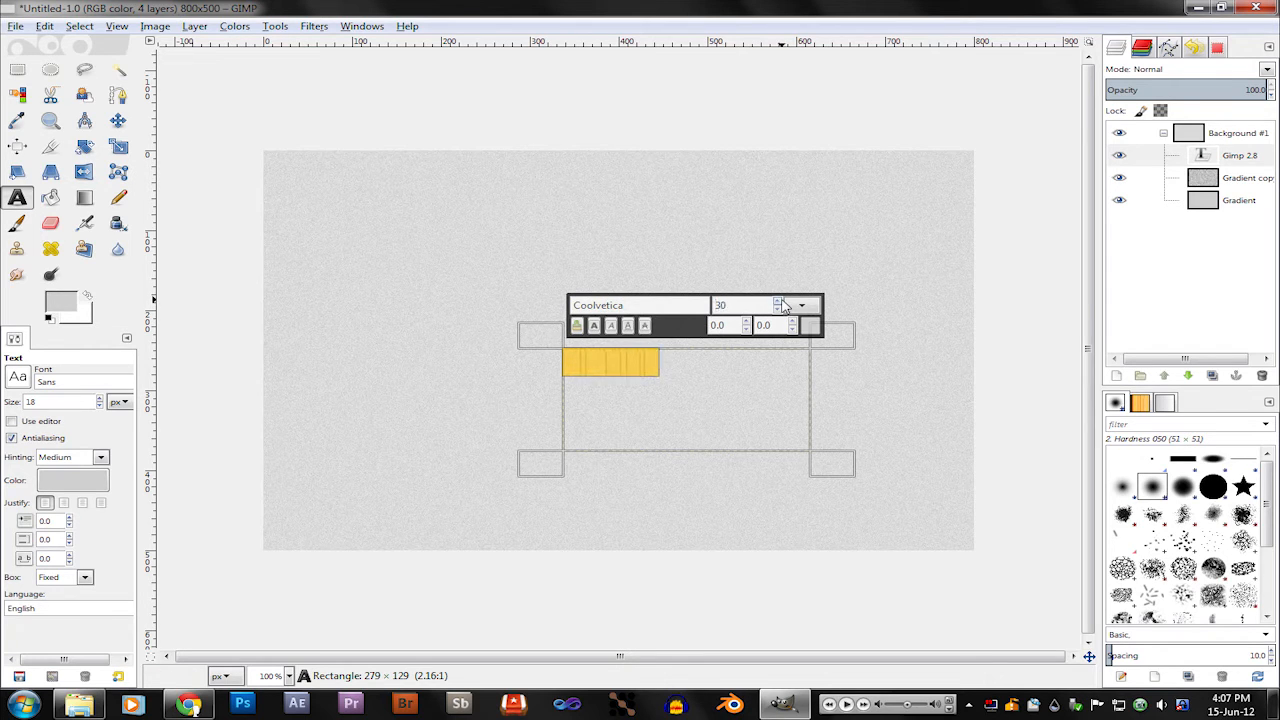
click(779, 301)
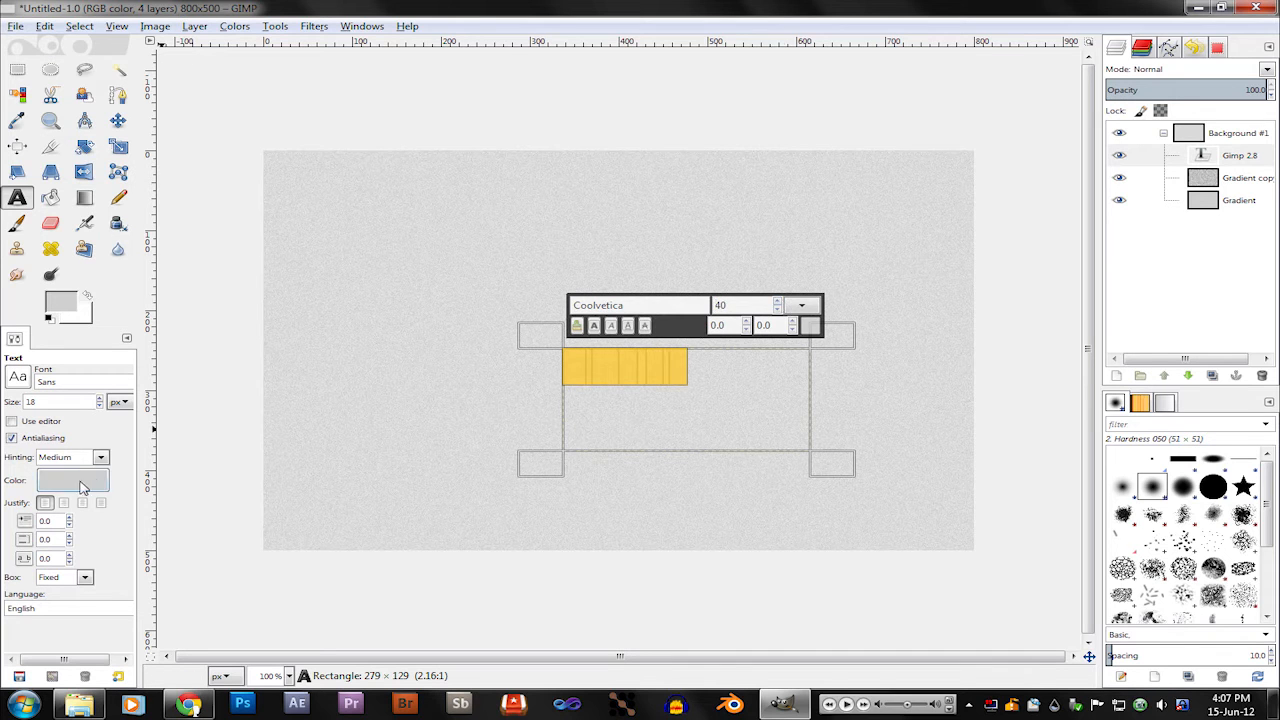
Step: Change the color of the "Gimp 2.8" text to a very dark gray
click(72, 480)
drag(125, 135, 90, 246)
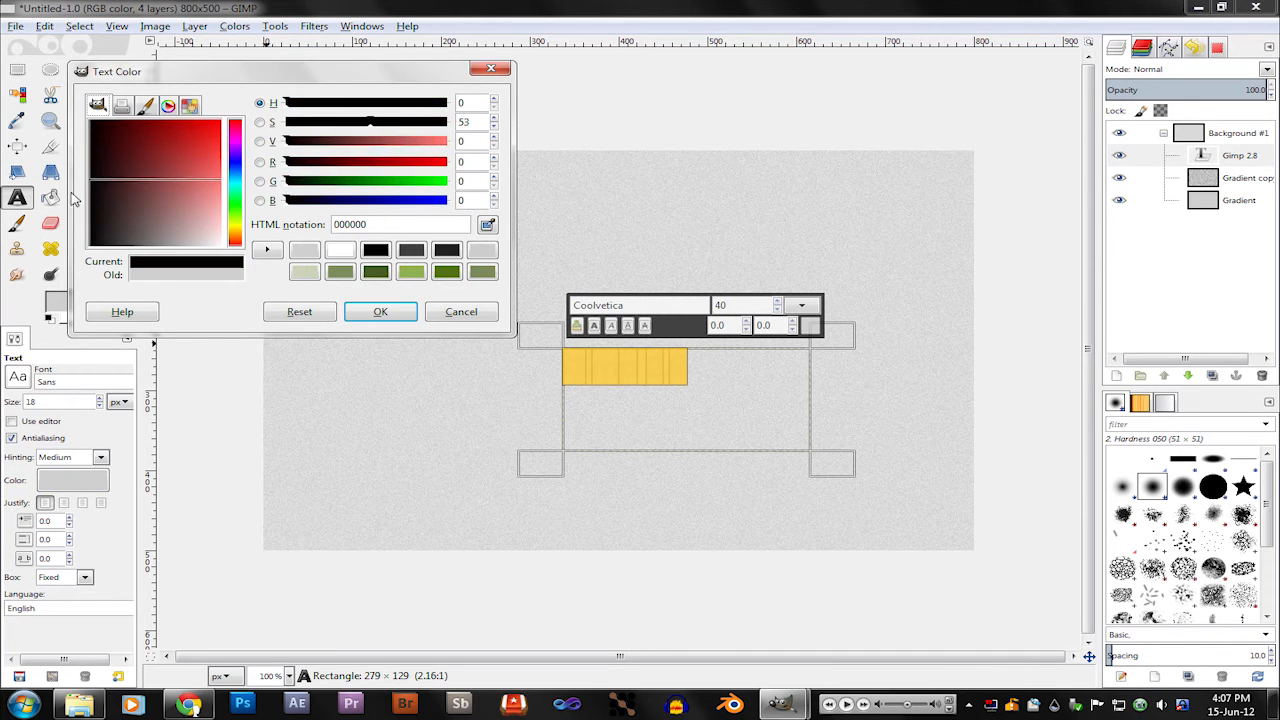
drag(72, 193, 108, 258)
click(380, 312)
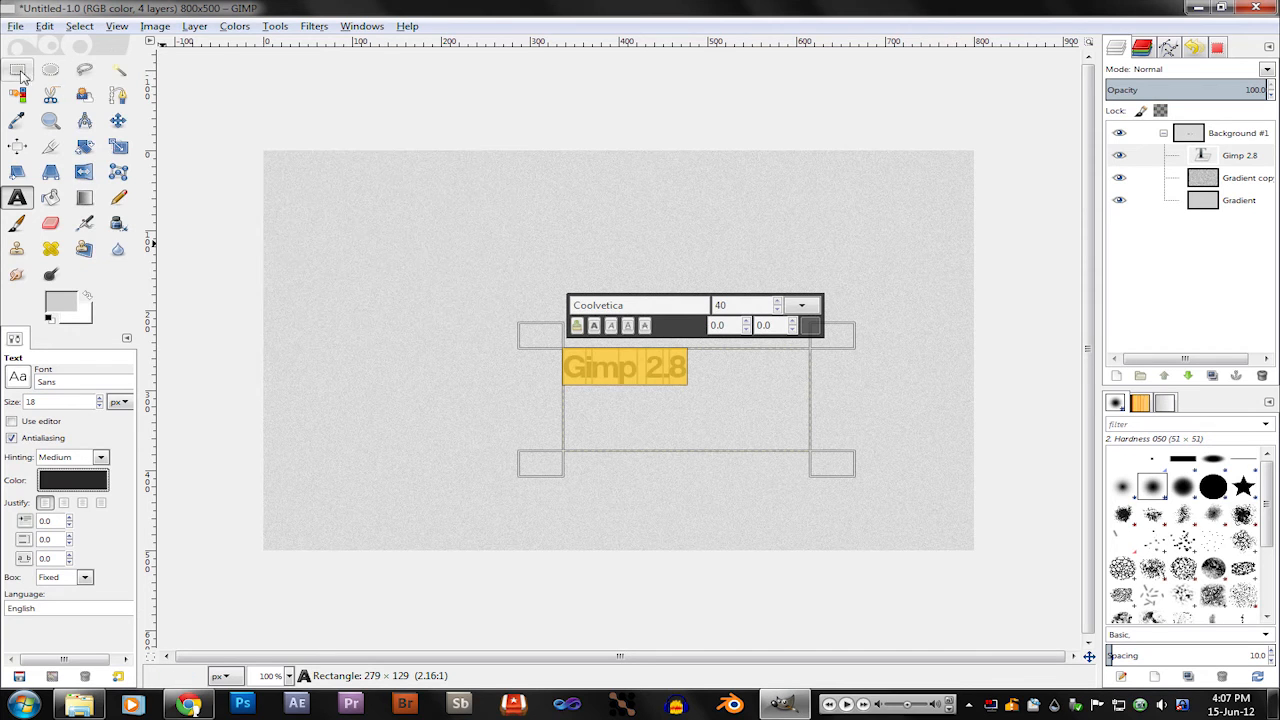
Step: Try to move the "Gimp 2.8" text slightly up and to the left, and undo the move
click(118, 120)
mouse_move(692, 390)
mouse_down()
mouse_move(677, 355)
mouse_move(675, 372)
mouse_up()
key(ctrl+z)
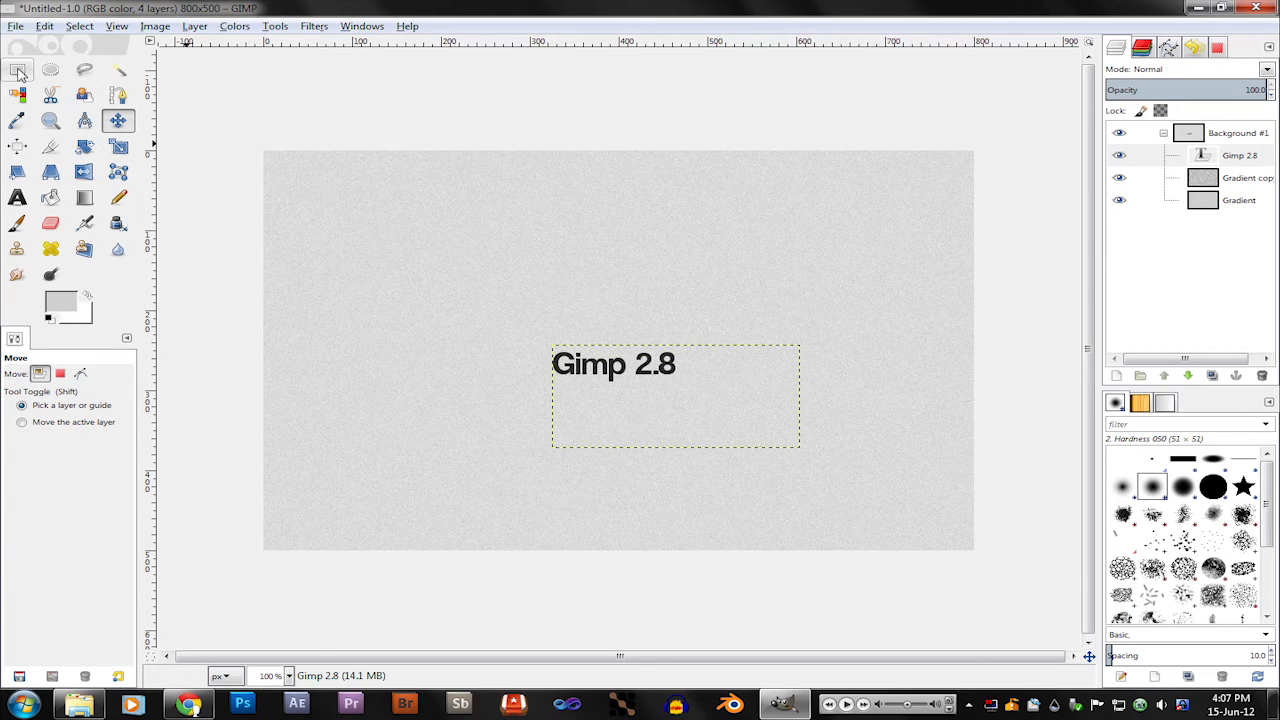
Step: Move the Gimp 2.8 text layer out of the collapsed Background #1 group to the top and add a transparent 800 × 500 px layer above it
click(17, 69)
drag(1238, 158, 1238, 127)
click(1163, 155)
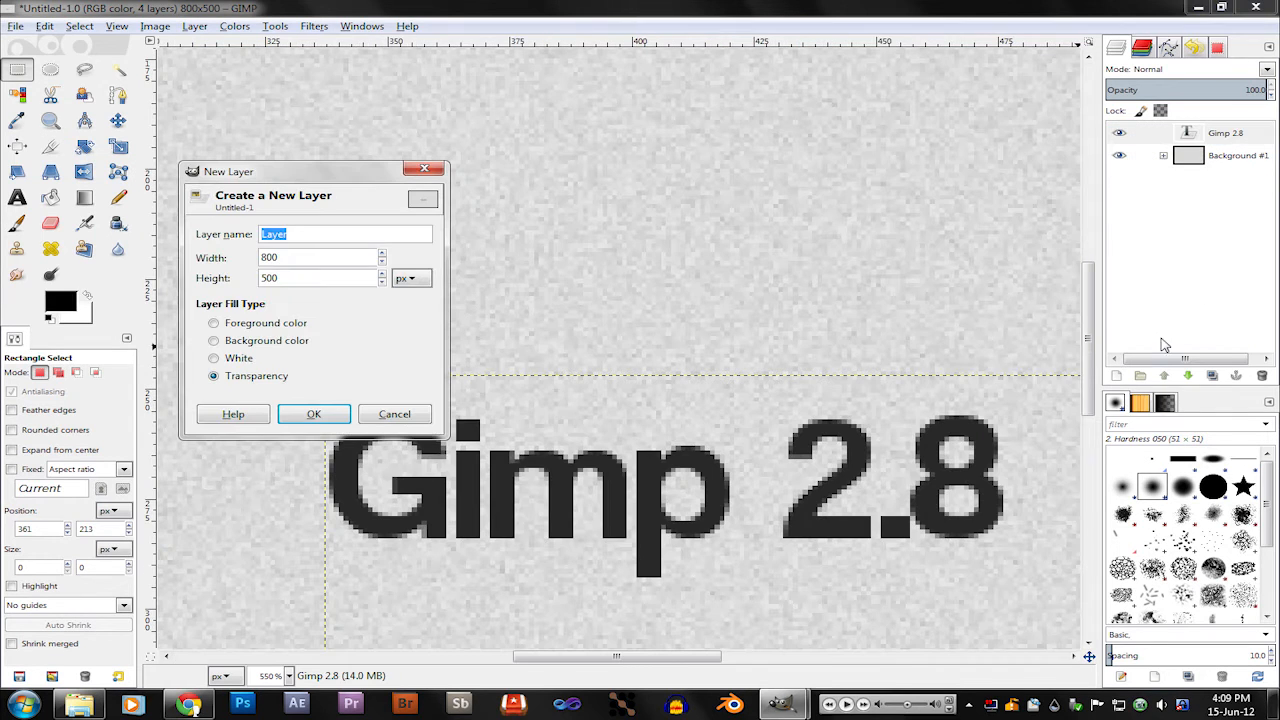
click(314, 414)
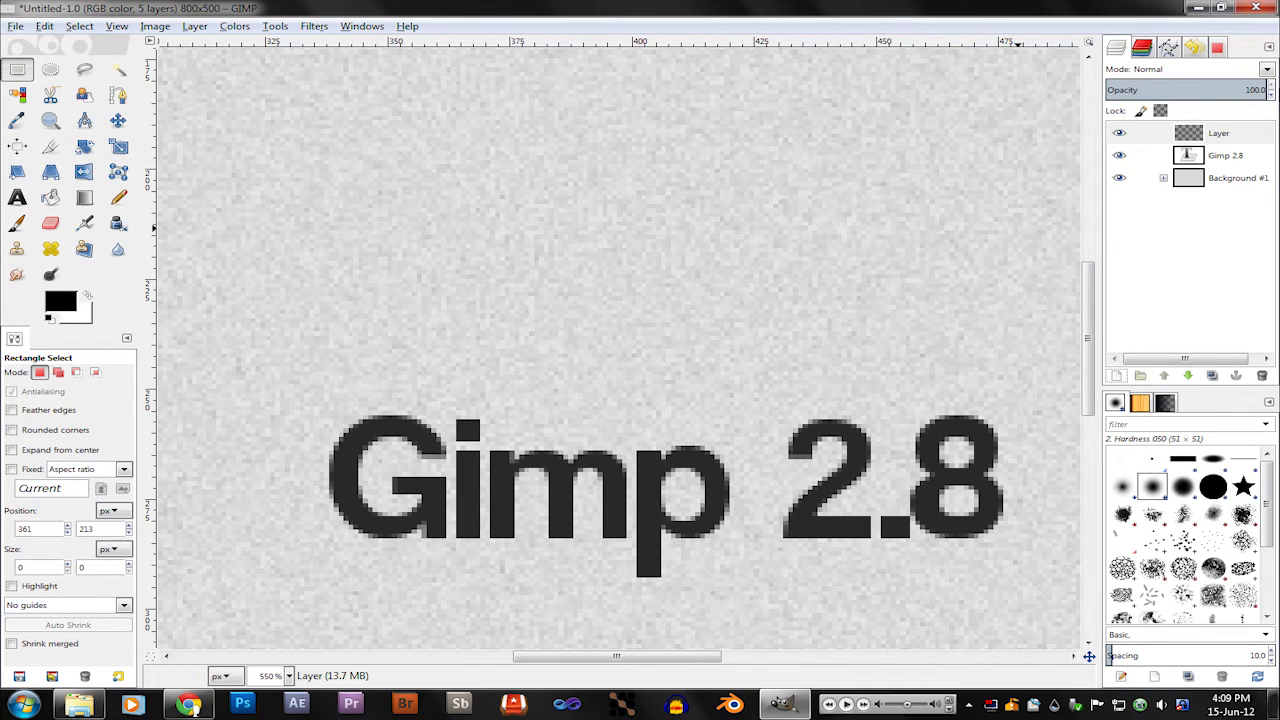
Step: Select the letter shapes of the Gimp 2.8 text layer by color using the Selection Editor
click(1145, 155)
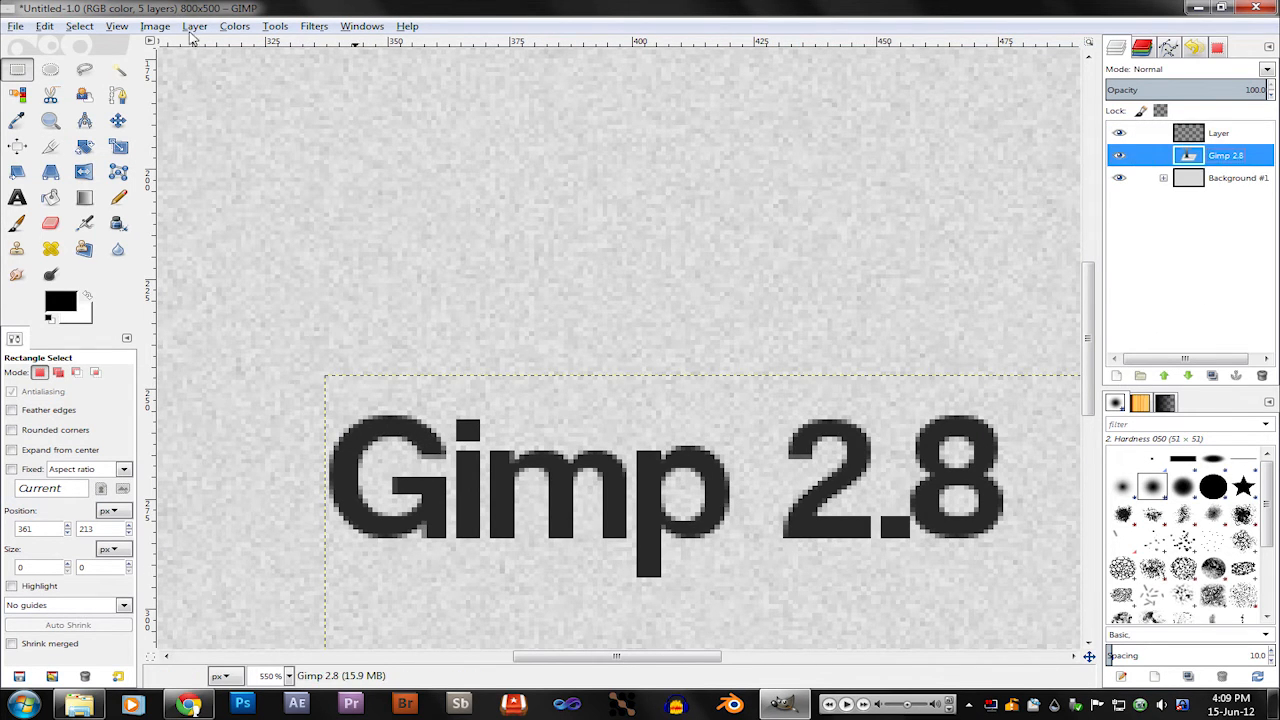
click(97, 33)
click(121, 167)
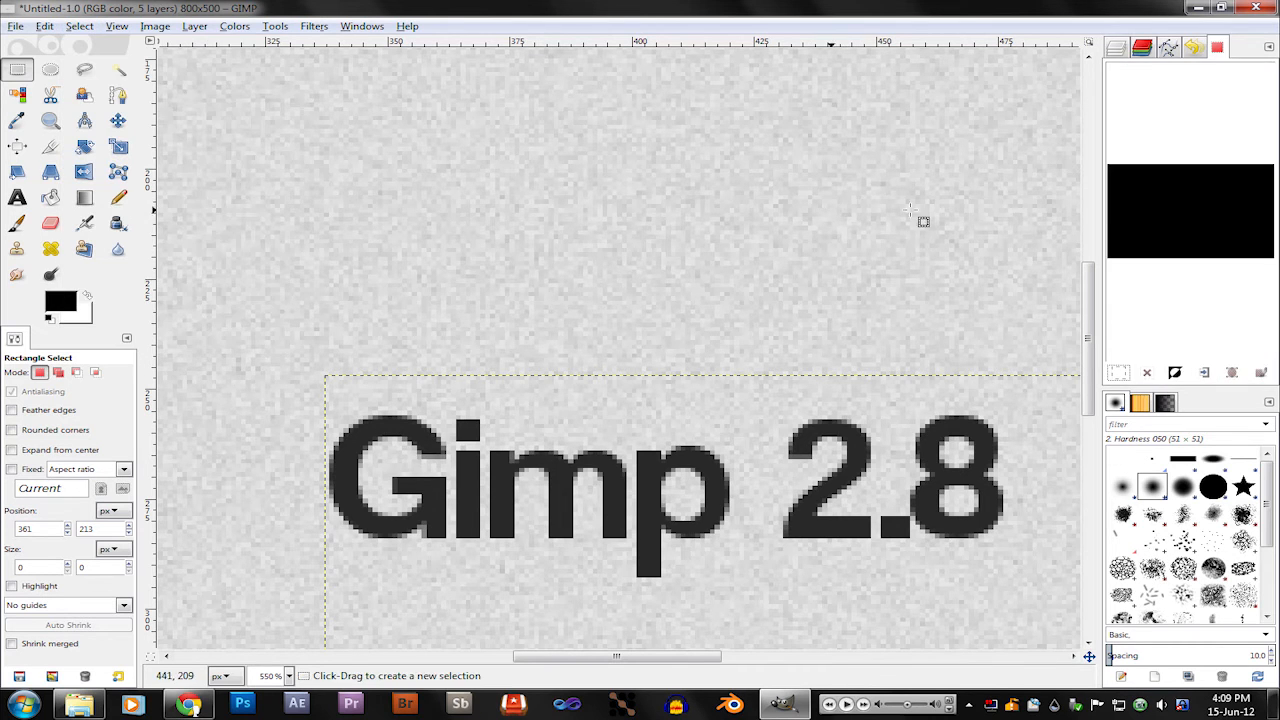
click(1212, 223)
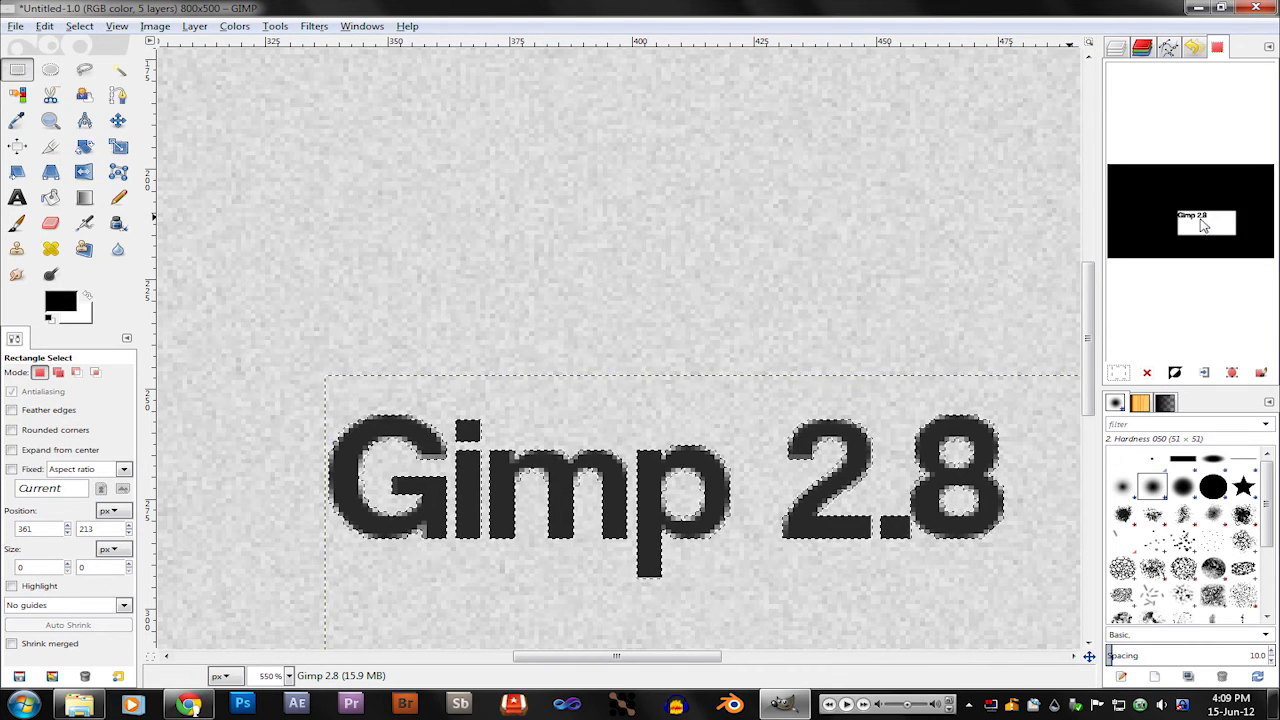
click(1203, 217)
click(1141, 47)
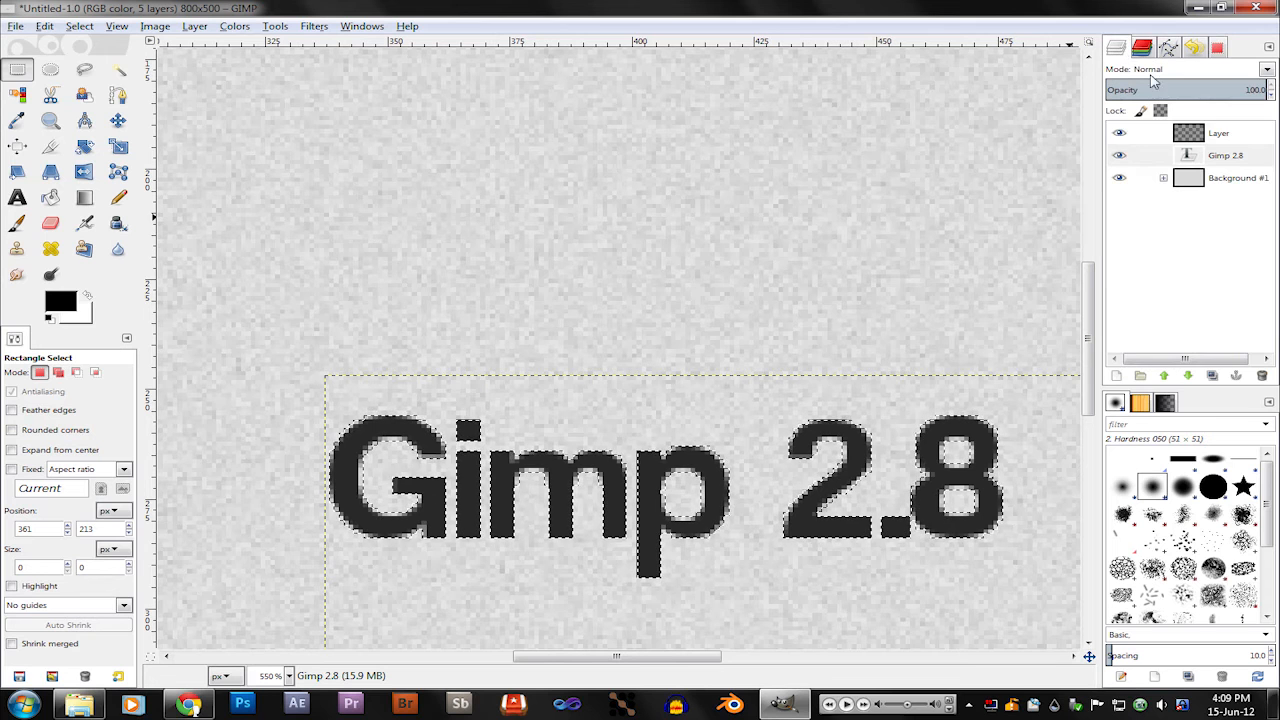
Step: Make the new transparent layer active and shrink the letter-shaped selection by 1 px
click(1219, 133)
click(79, 26)
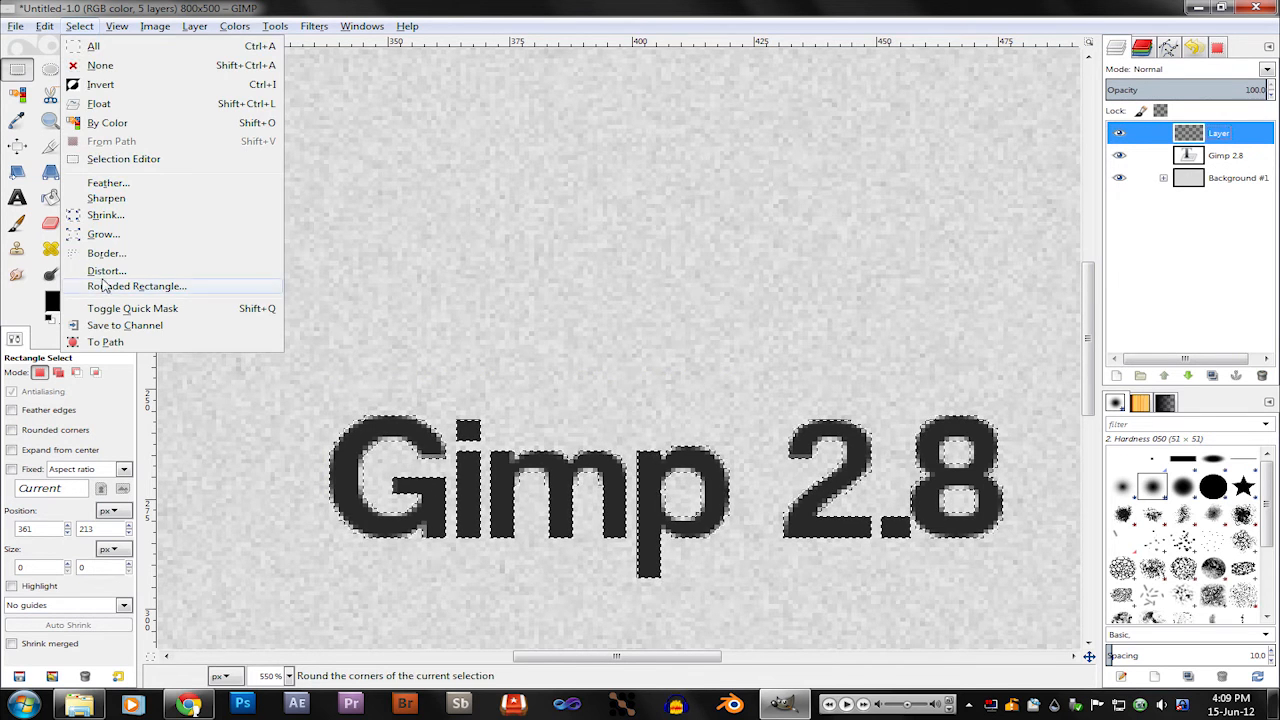
click(103, 216)
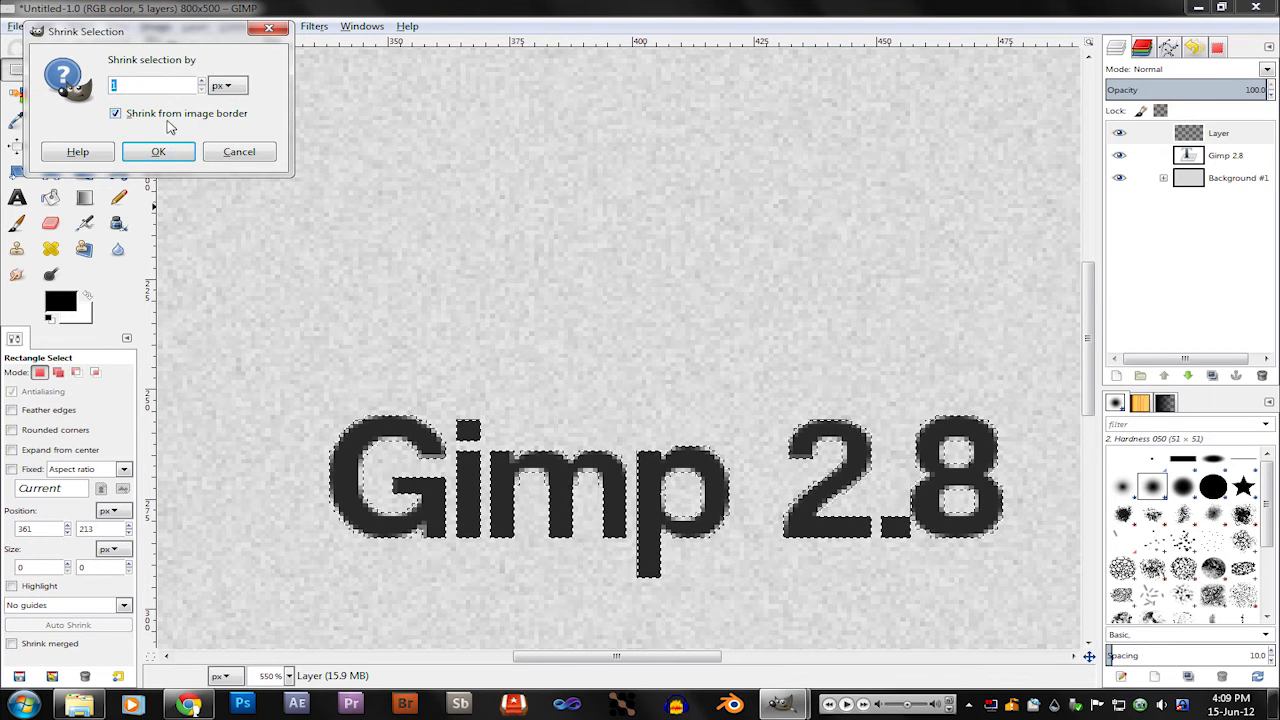
click(168, 151)
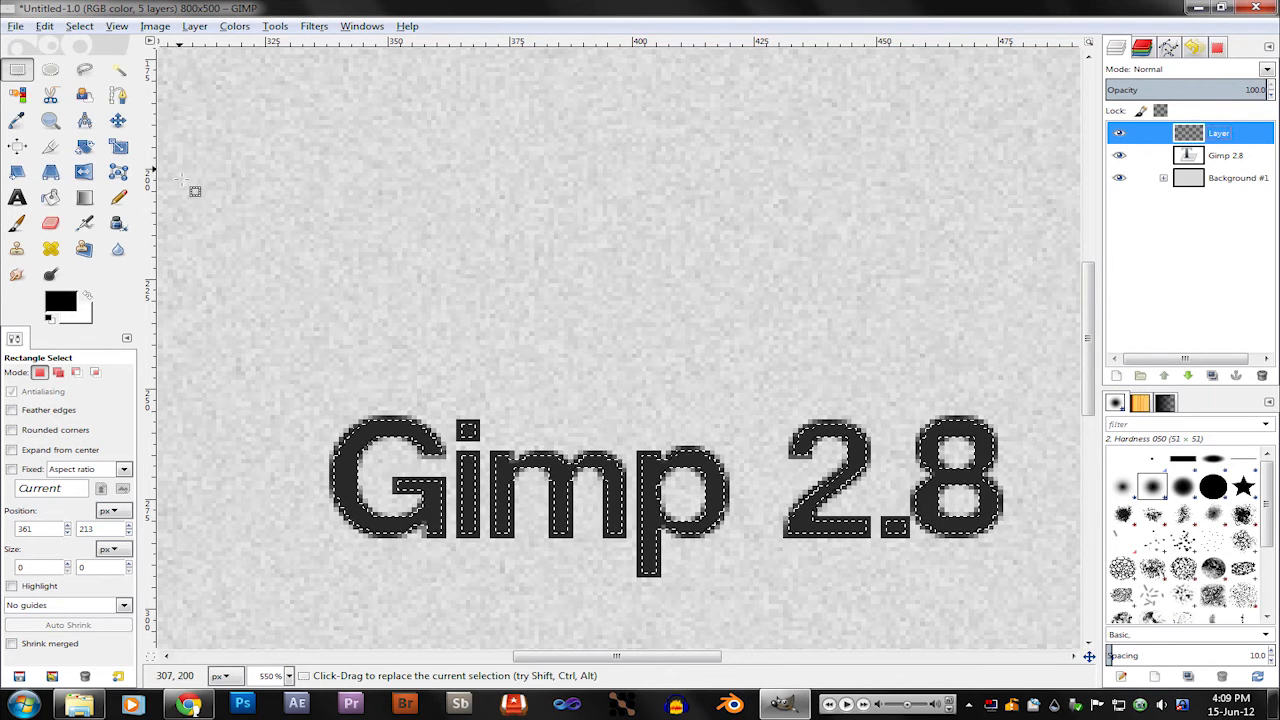
Step: Fill the selected letters on the new layer with a black linear FG to Transparent gradient fading downward, and clear the selection
click(84, 197)
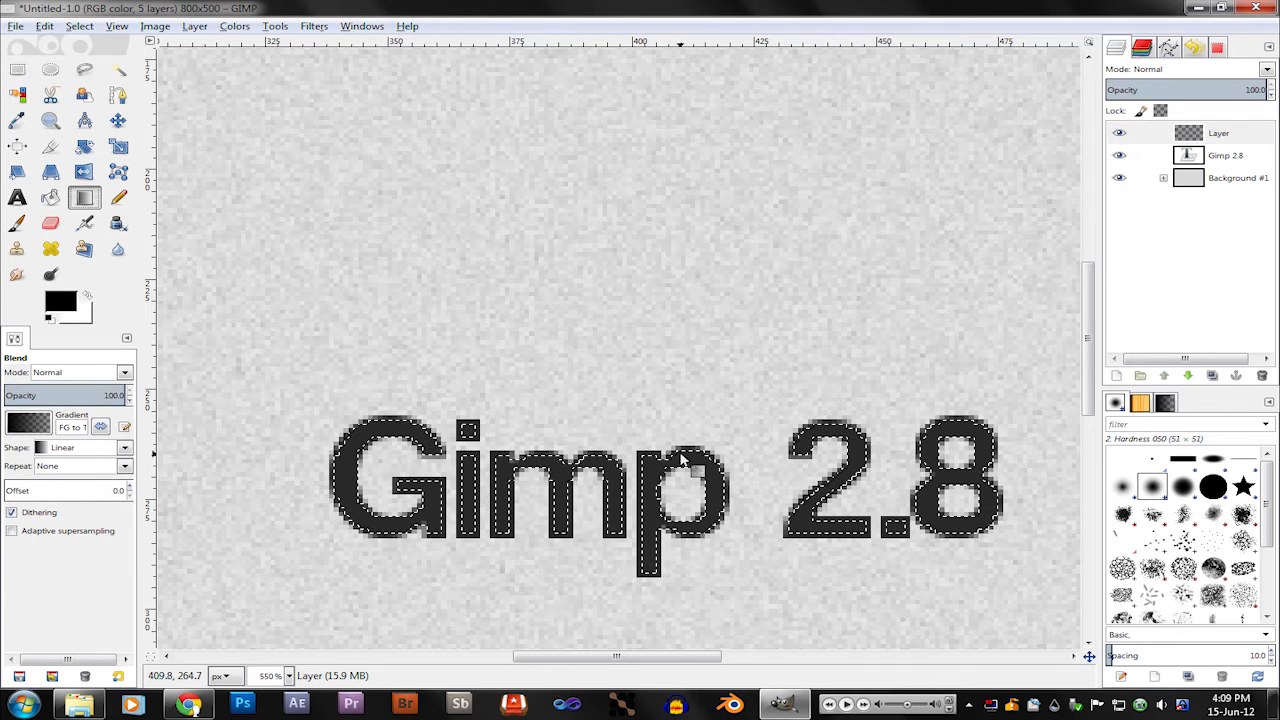
click(28, 423)
click(600, 470)
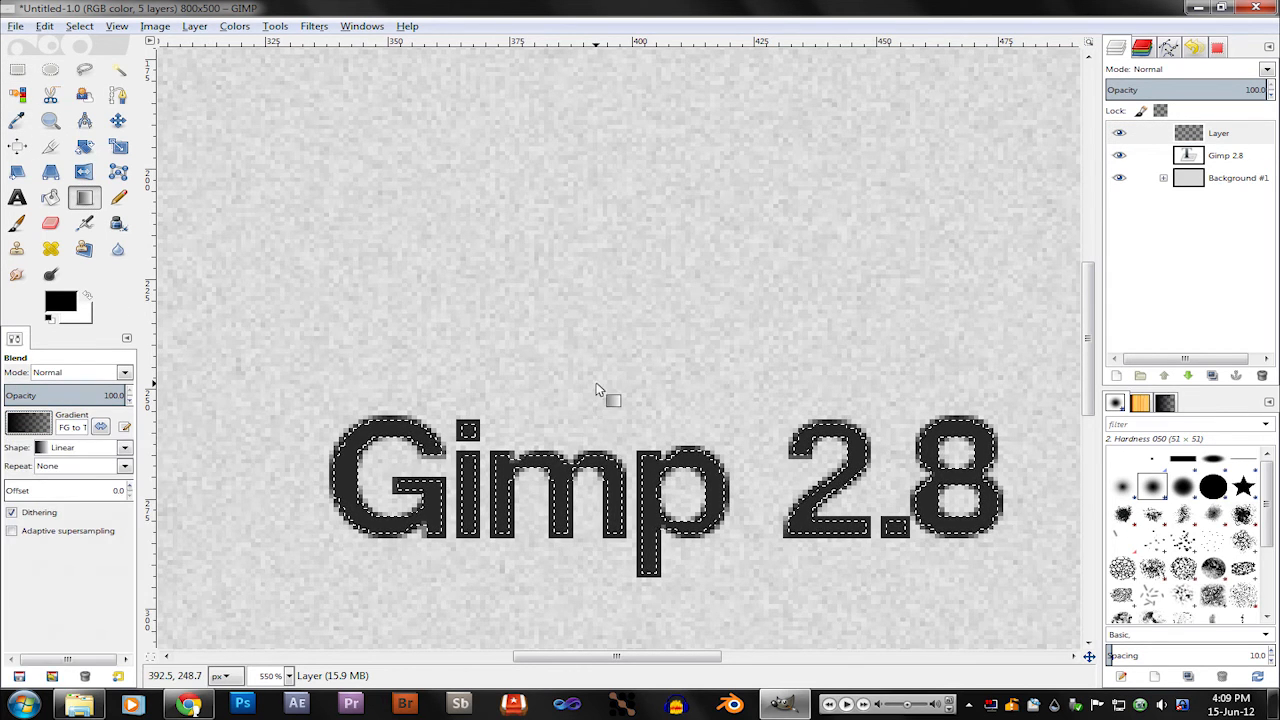
drag(595, 382, 597, 488)
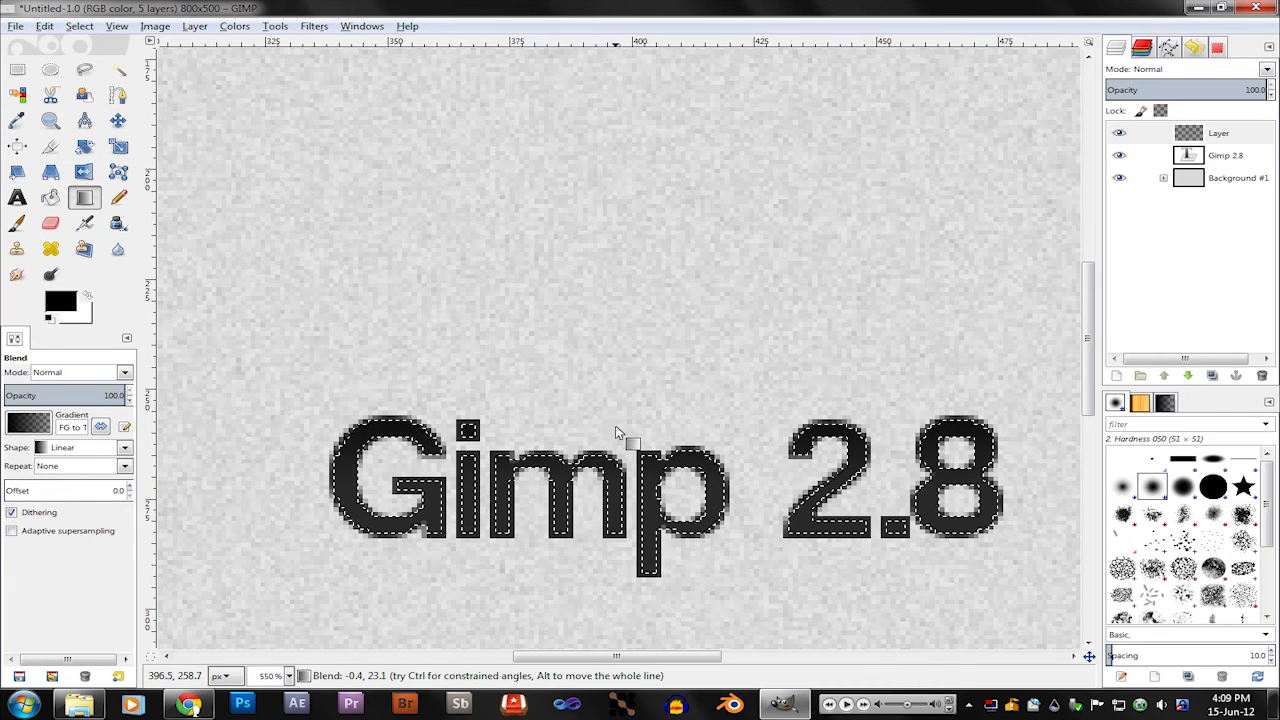
drag(606, 404, 605, 484)
click(17, 69)
click(910, 250)
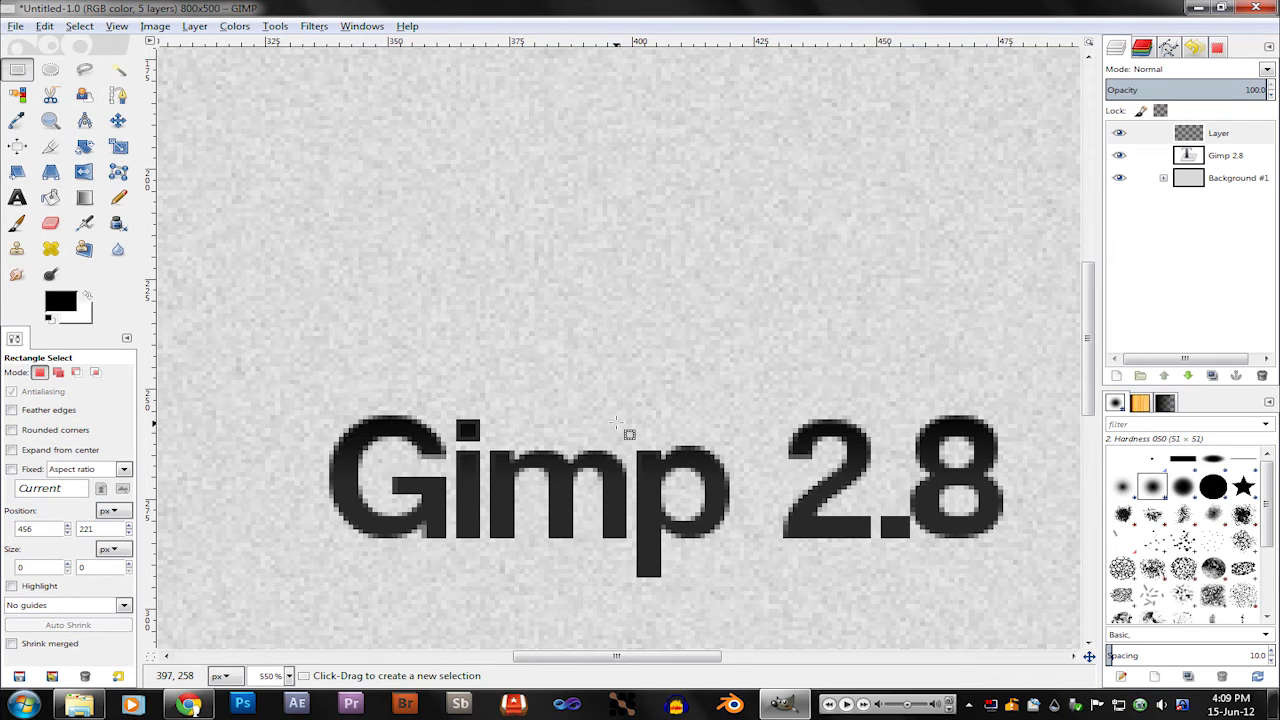
scroll(617, 422, down, 5)
scroll(617, 422, up, 1)
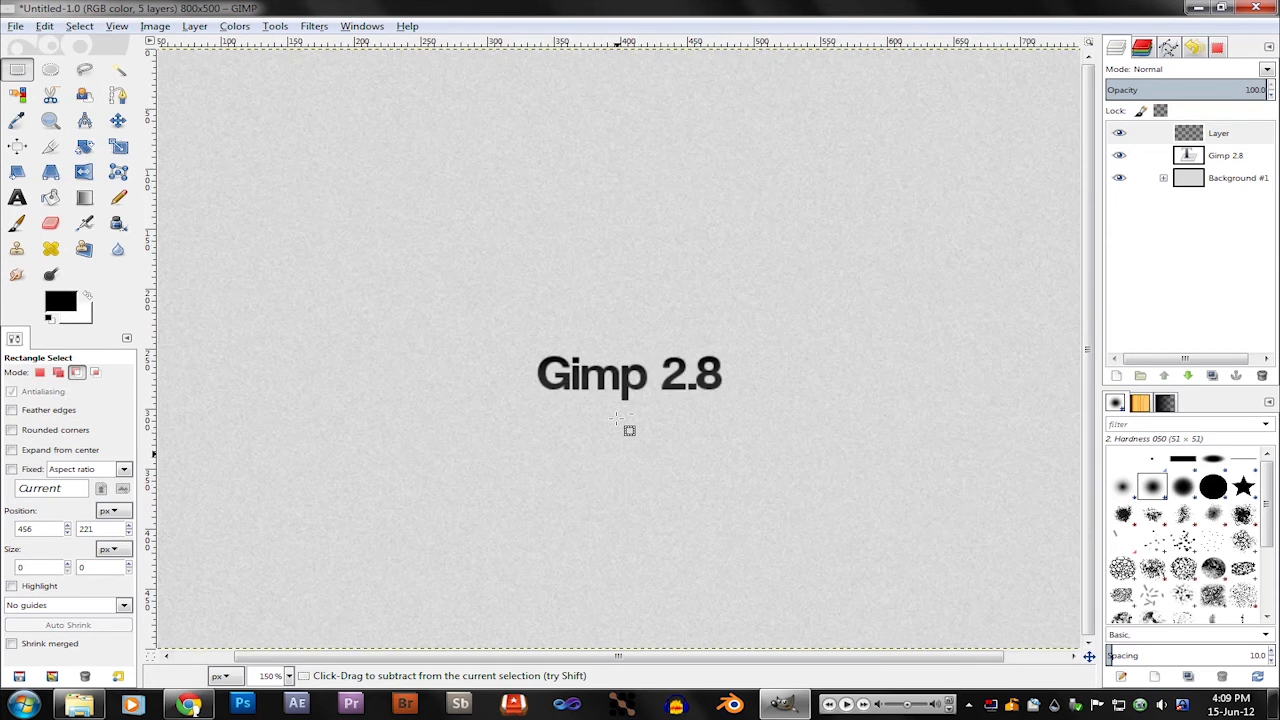
scroll(628, 431, down, 1)
scroll(640, 395, up, 4)
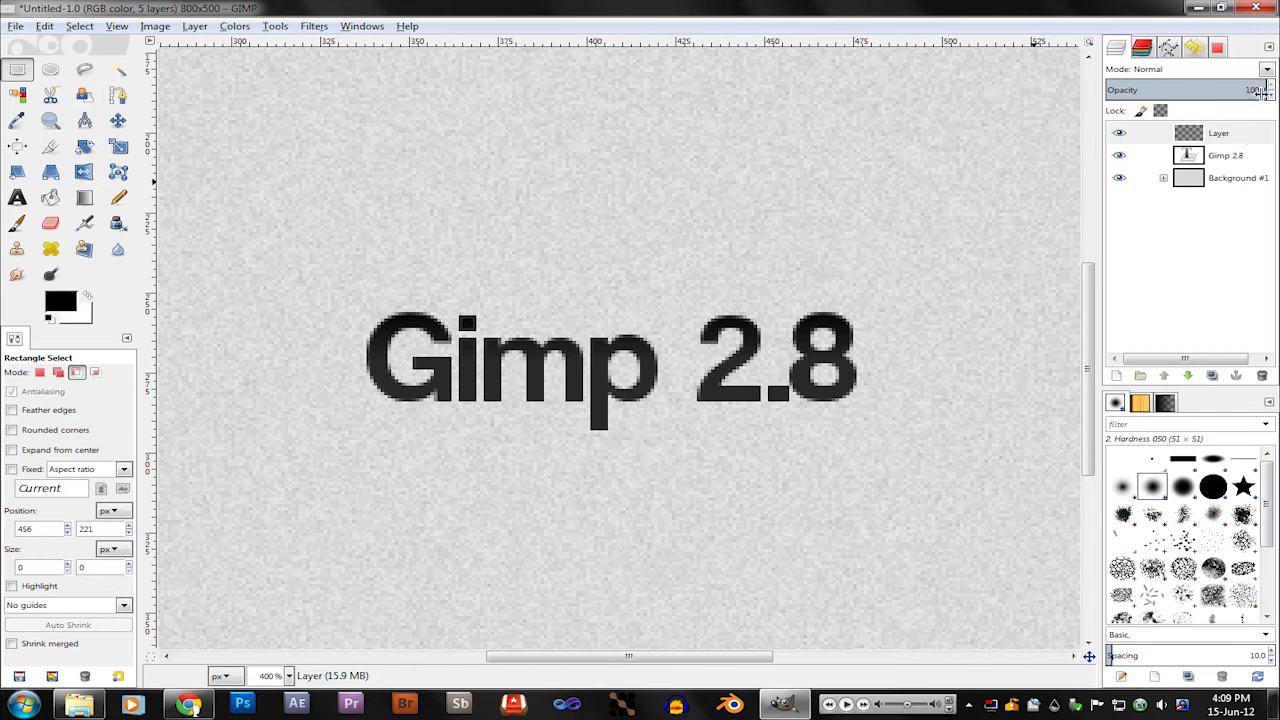
click(1222, 155)
right_click(1222, 157)
click(1136, 319)
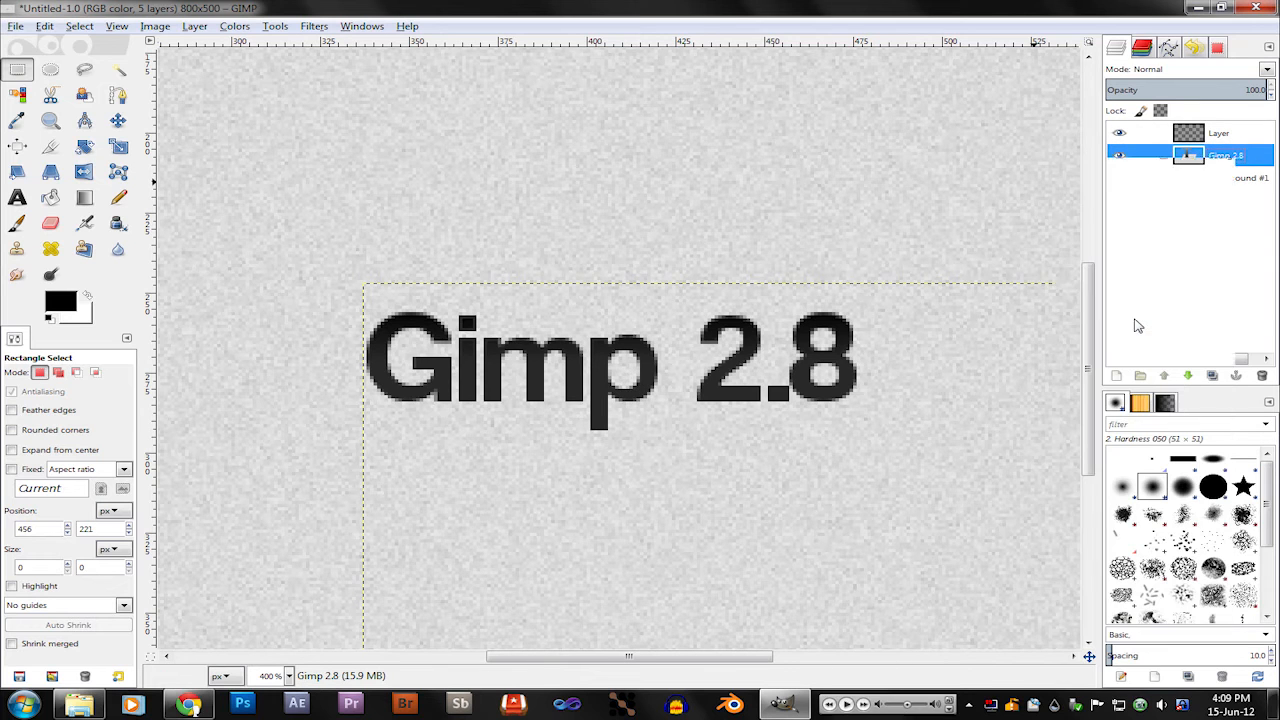
key(ctrl+z)
Step: Duplicate the Gimp 2.8 text layer and change the copy's text color to white (ffffff)
right_click(1235, 163)
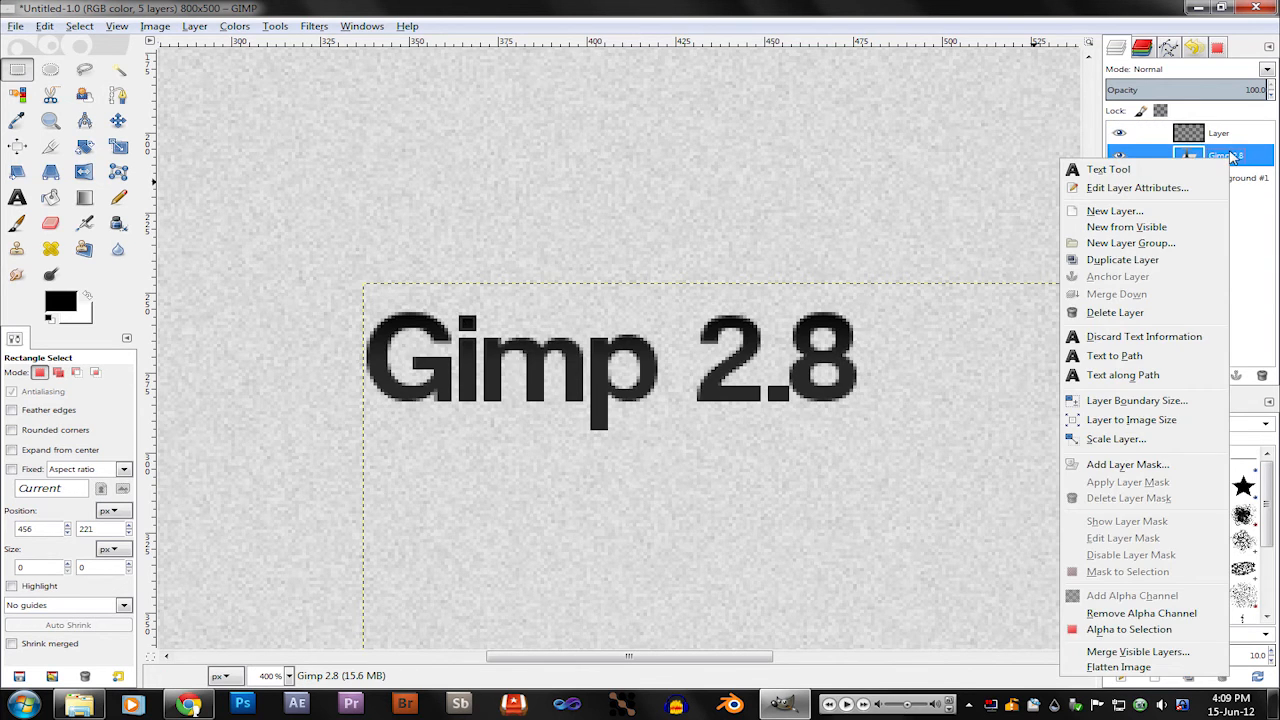
click(1183, 261)
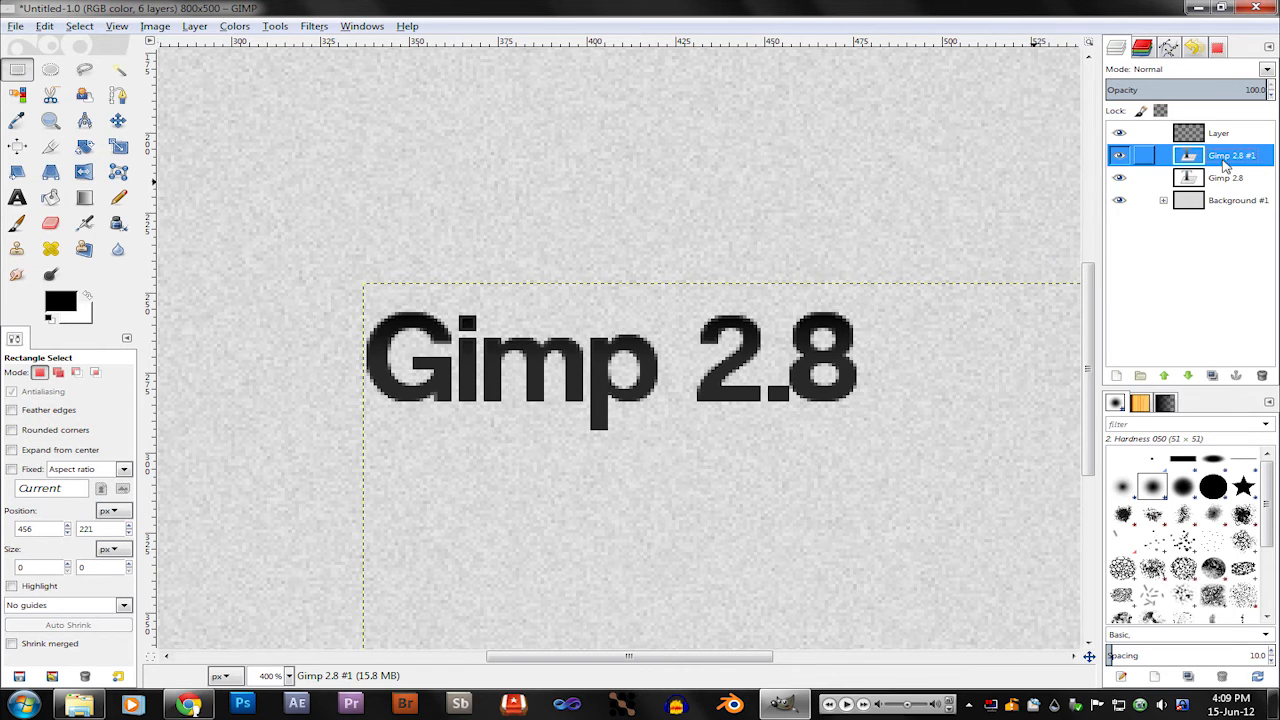
click(17, 197)
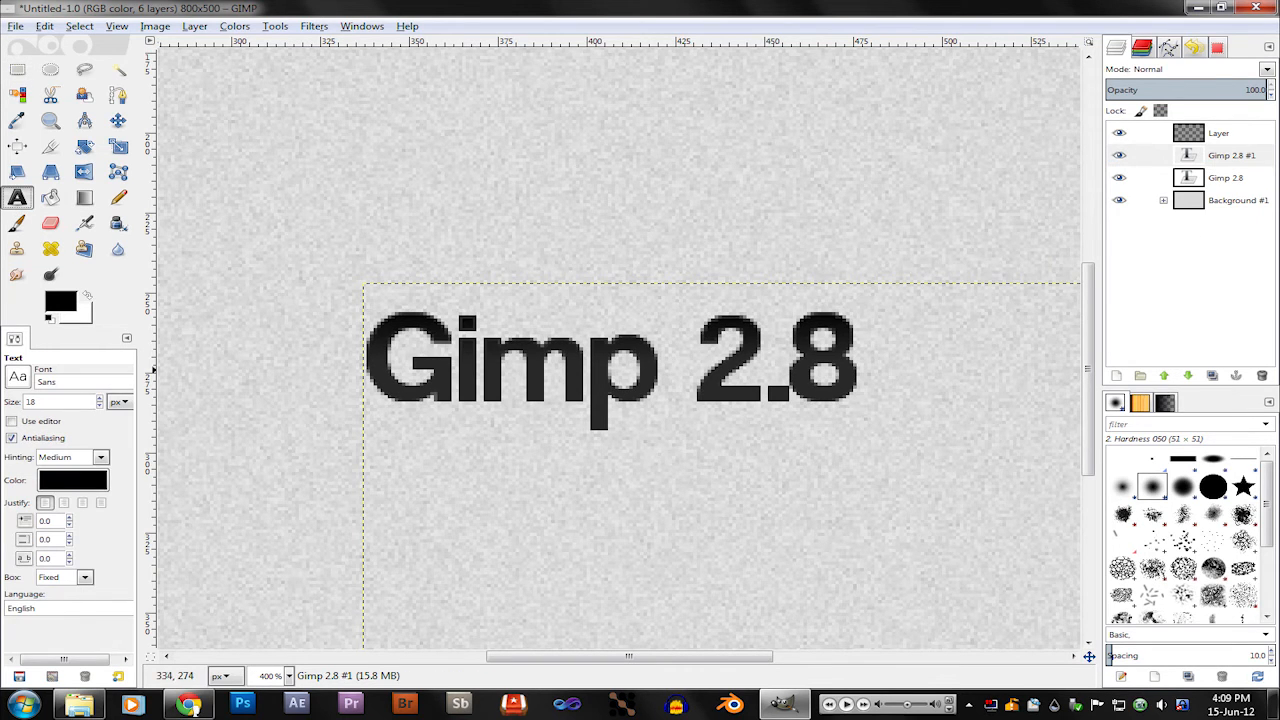
drag(369, 370, 1019, 390)
click(73, 481)
drag(190, 222, 266, 268)
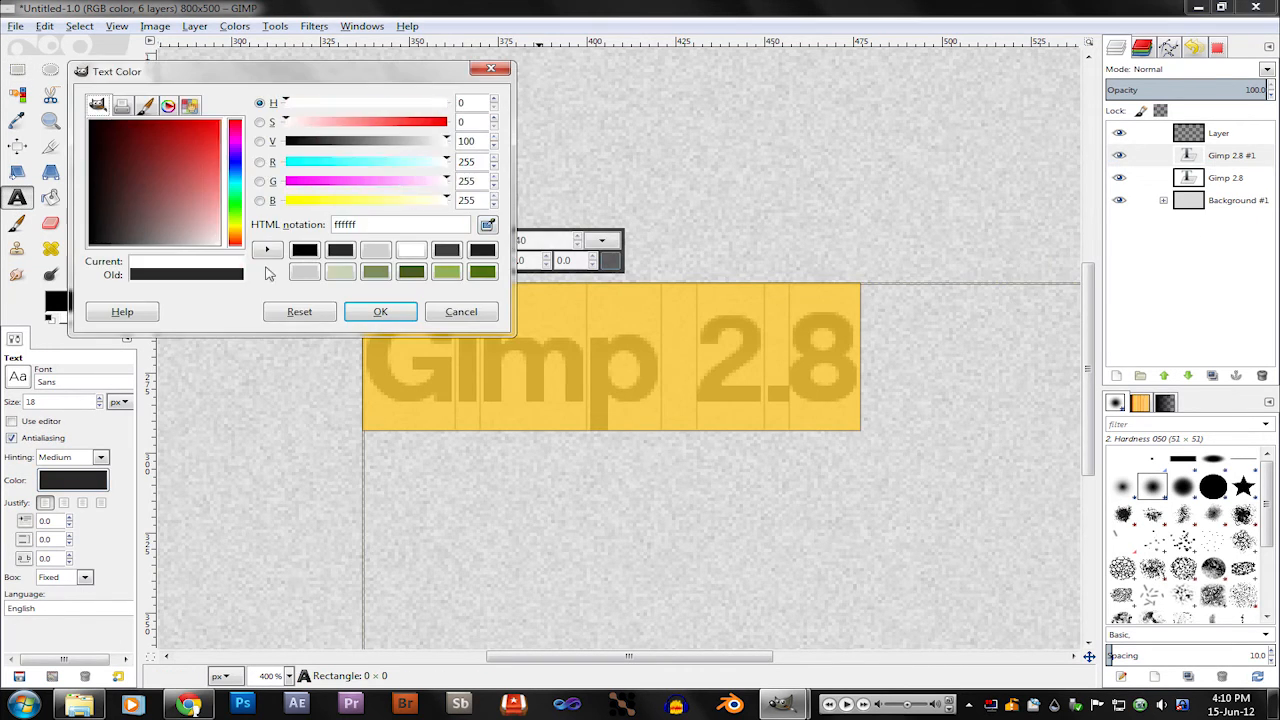
click(386, 311)
click(17, 68)
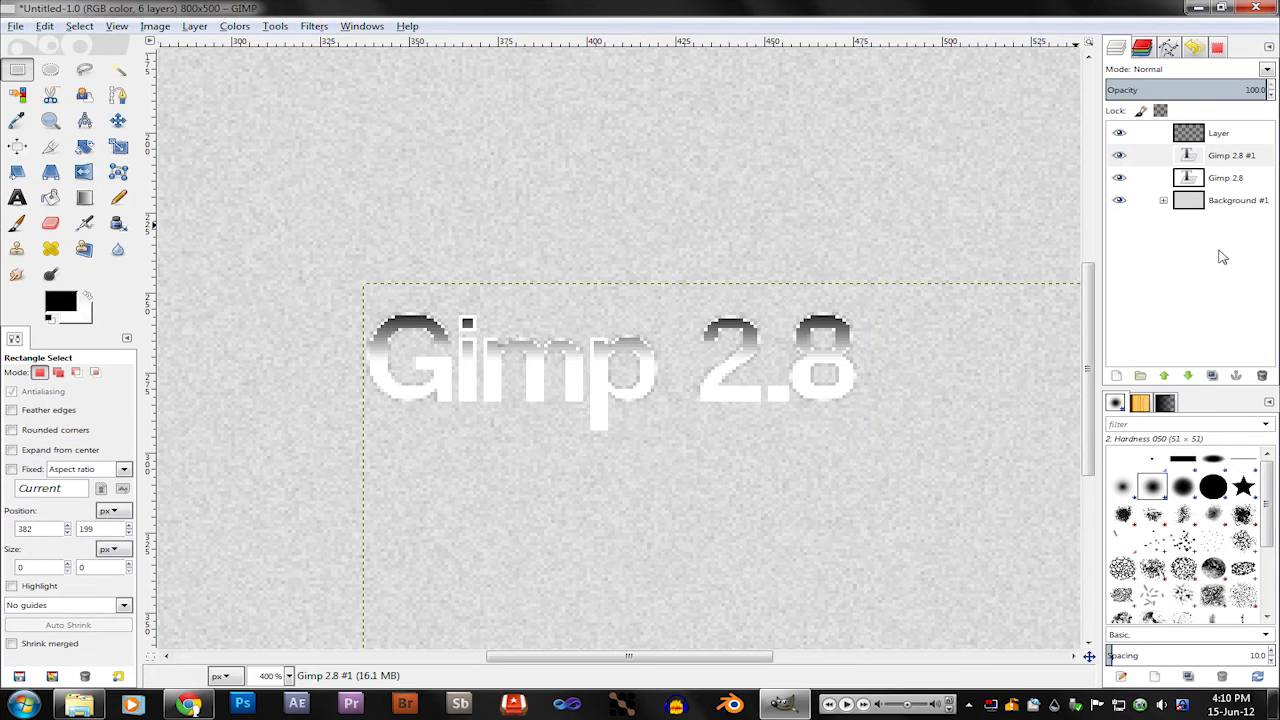
Step: Place the white text copy beneath the original Gimp 2.8 layer and hide the original text layer and the gradient layer
drag(1228, 160, 1236, 197)
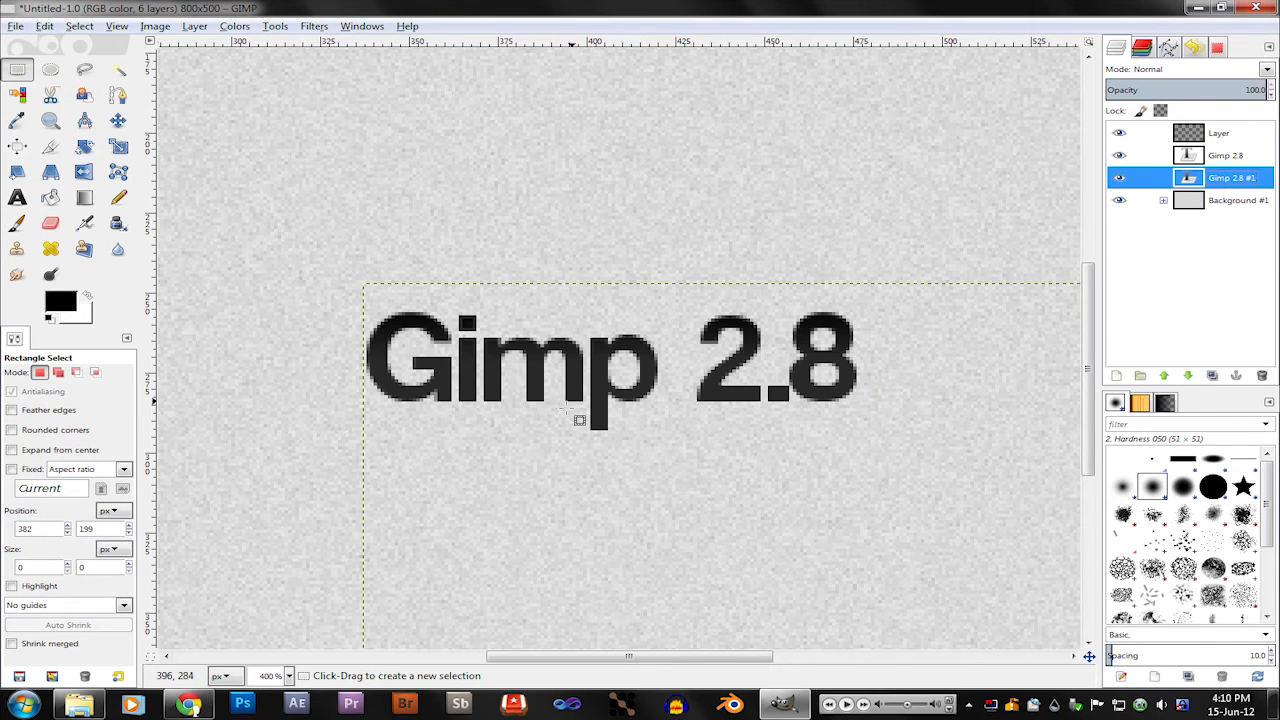
scroll(575, 425, up, 2)
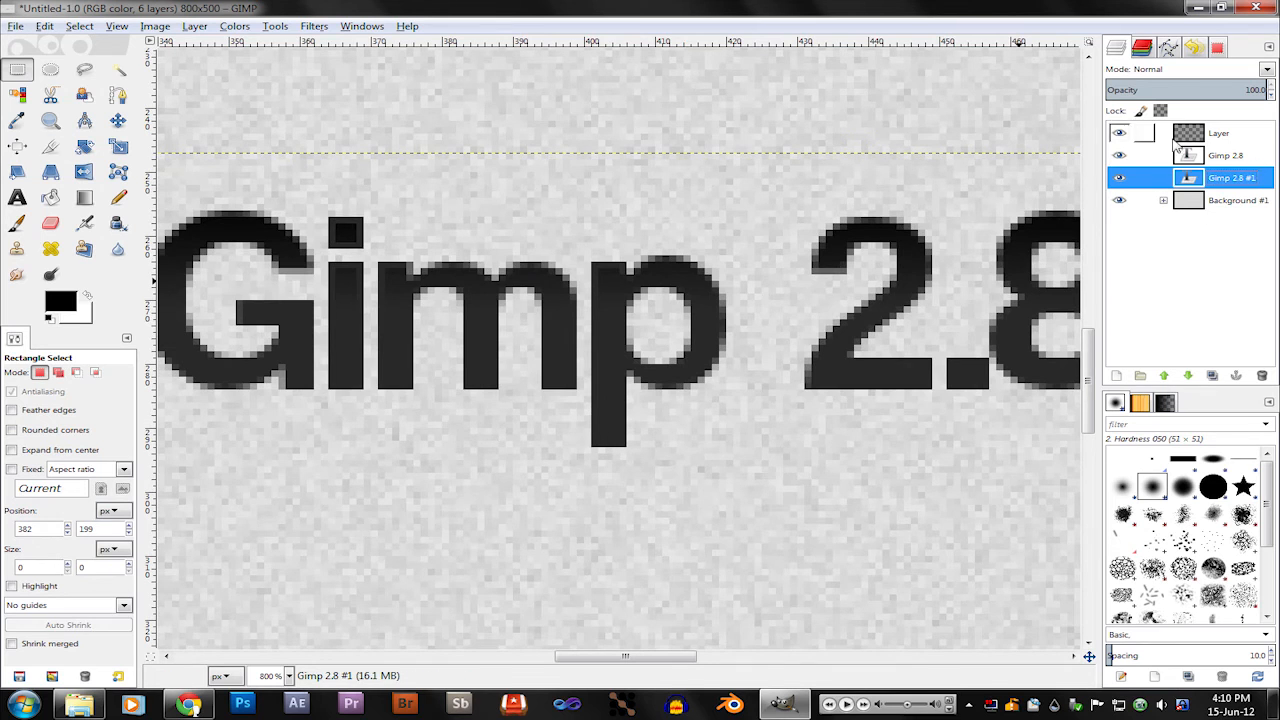
click(1218, 158)
click(1119, 156)
click(1119, 134)
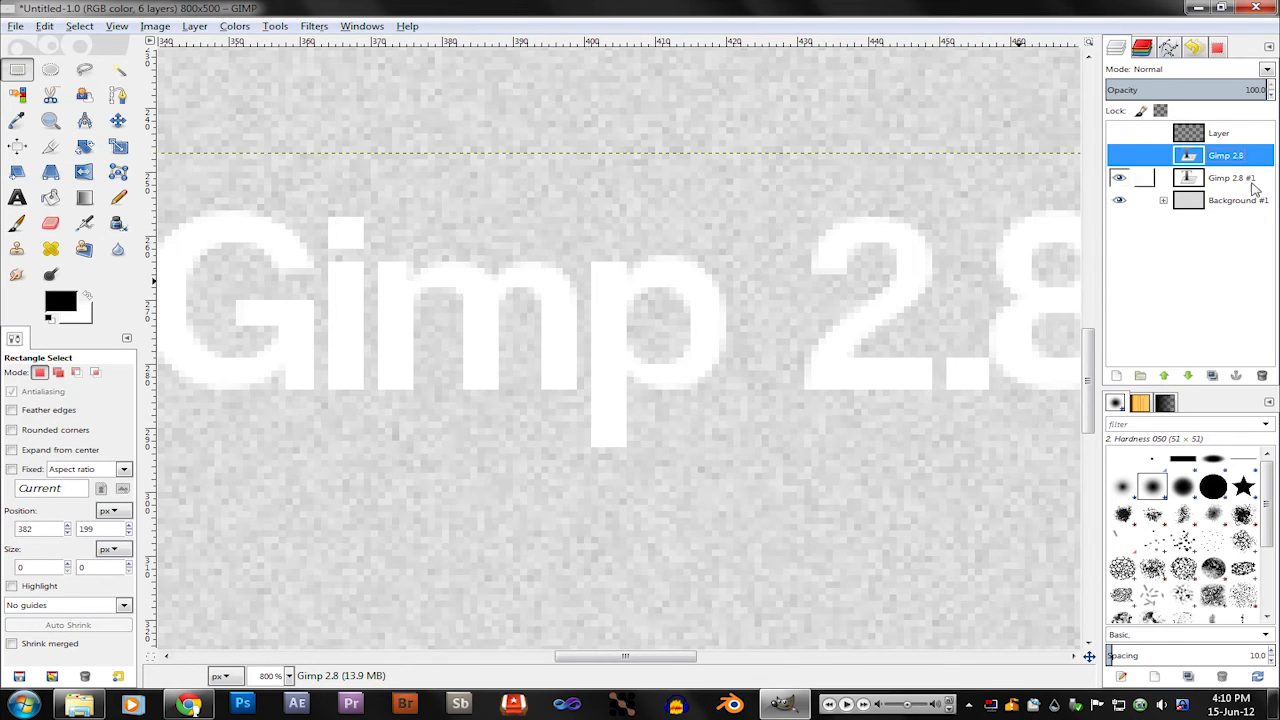
Step: Move the white Gimp 2.8 #1 text about 1 px down and show the gradient and original text layers again
click(1250, 182)
click(118, 120)
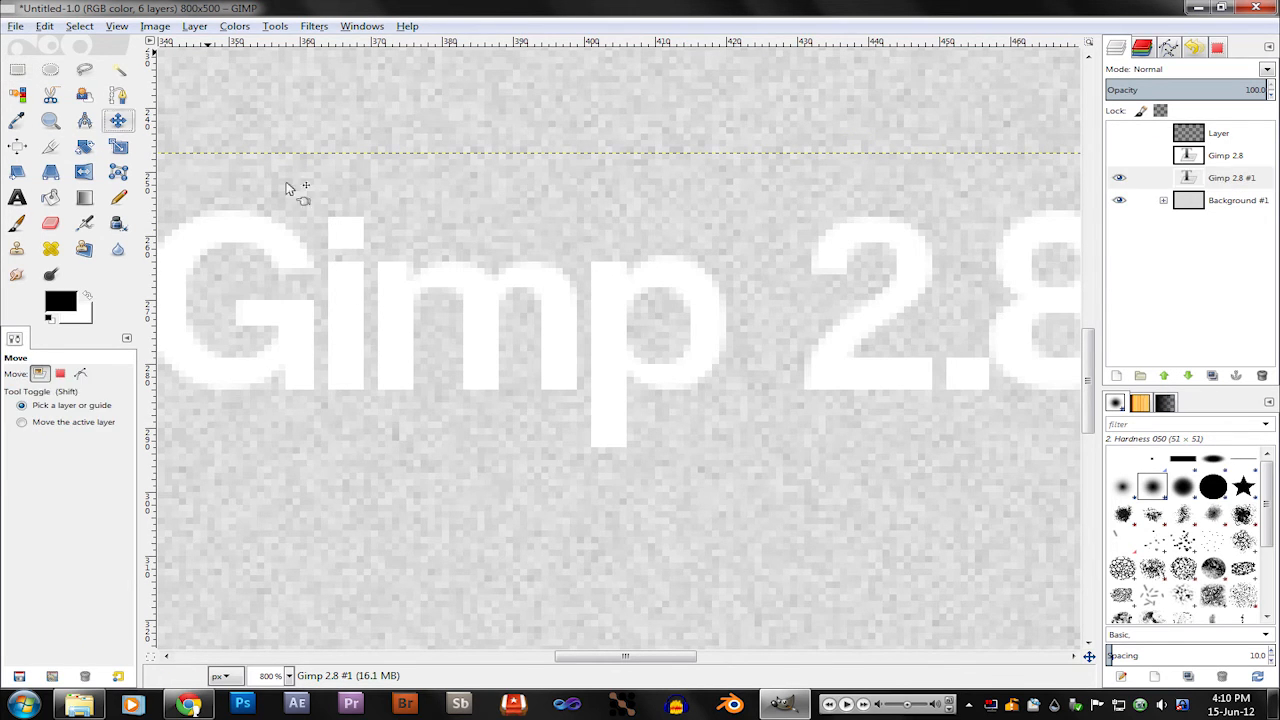
drag(606, 281, 609, 297)
click(1119, 134)
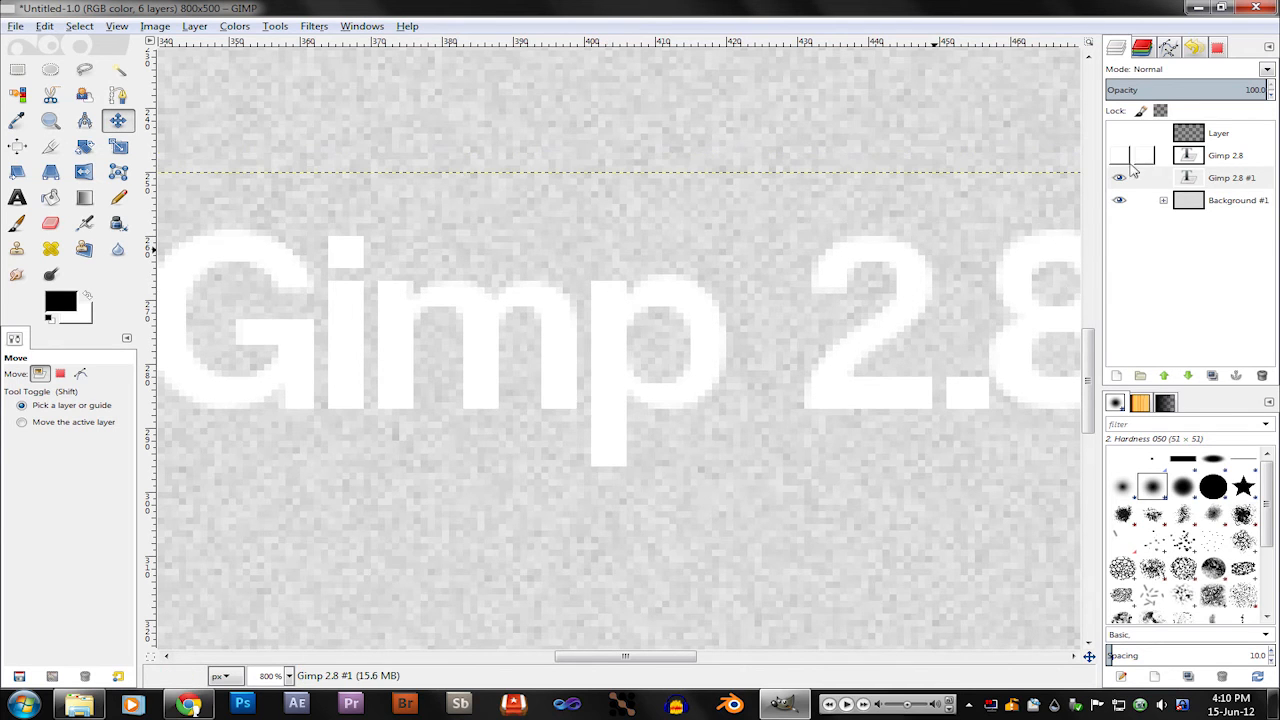
click(1119, 156)
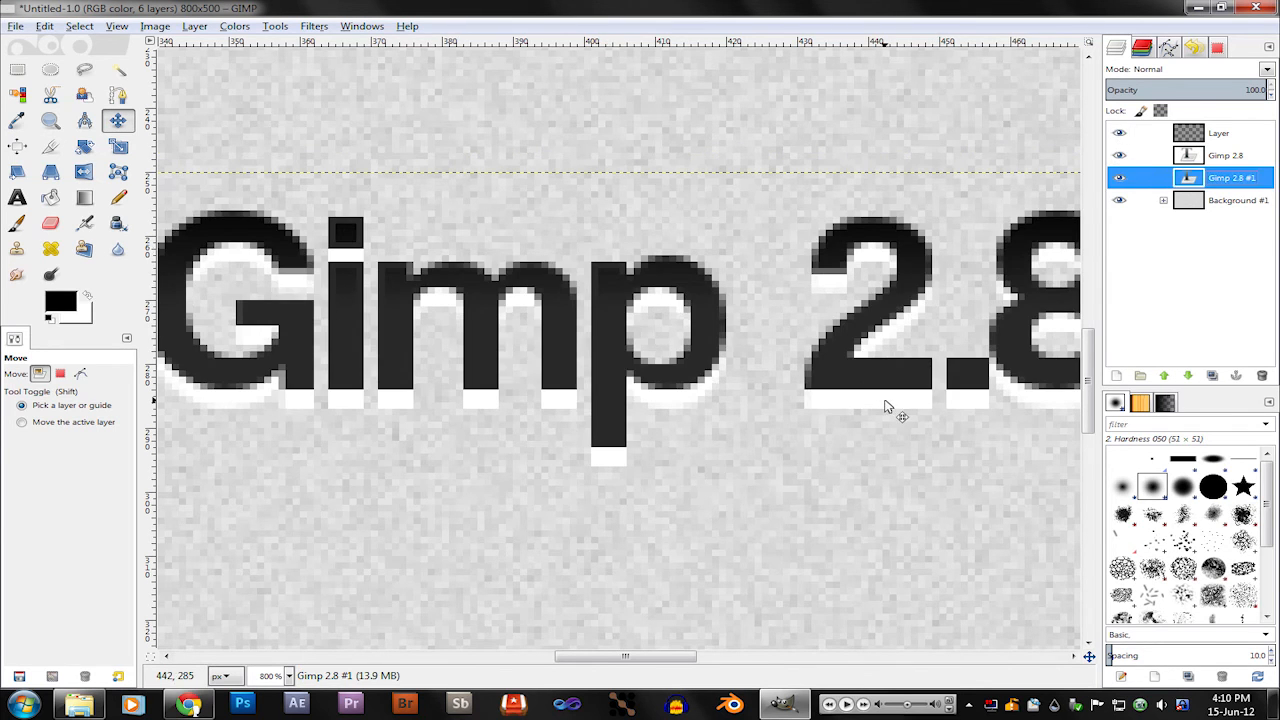
drag(886, 406, 884, 394)
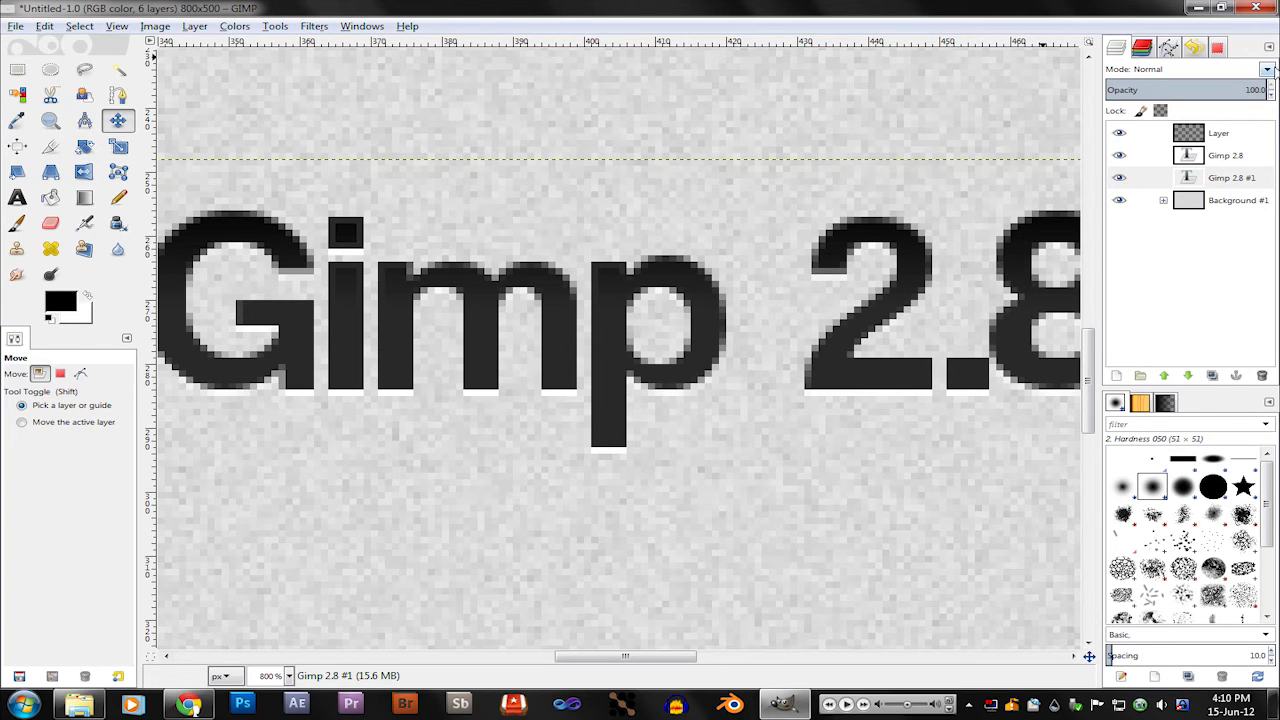
Step: Set the white Gimp 2.8 #1 text layer's blend mode to Overlay and lower its opacity to about 73
click(1267, 69)
drag(1239, 91, 1221, 90)
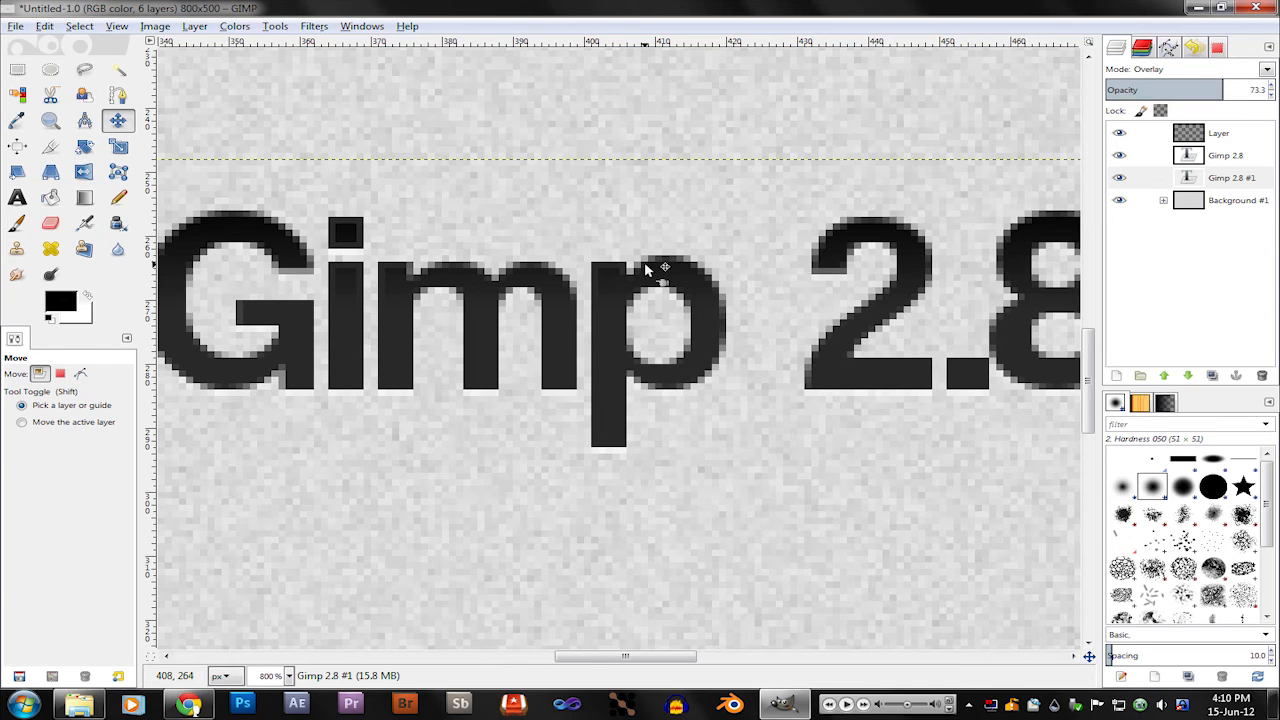
scroll(657, 271, down, 3)
scroll(651, 271, down, 2)
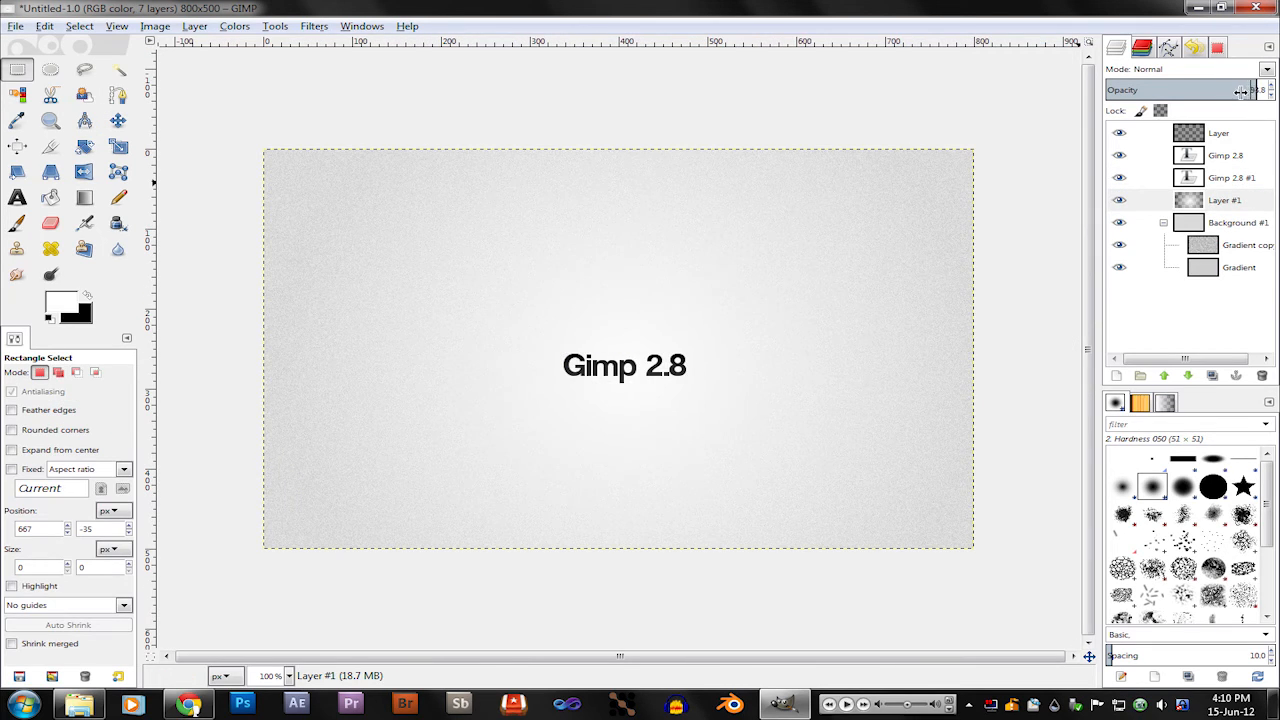
drag(1240, 90, 769, 92)
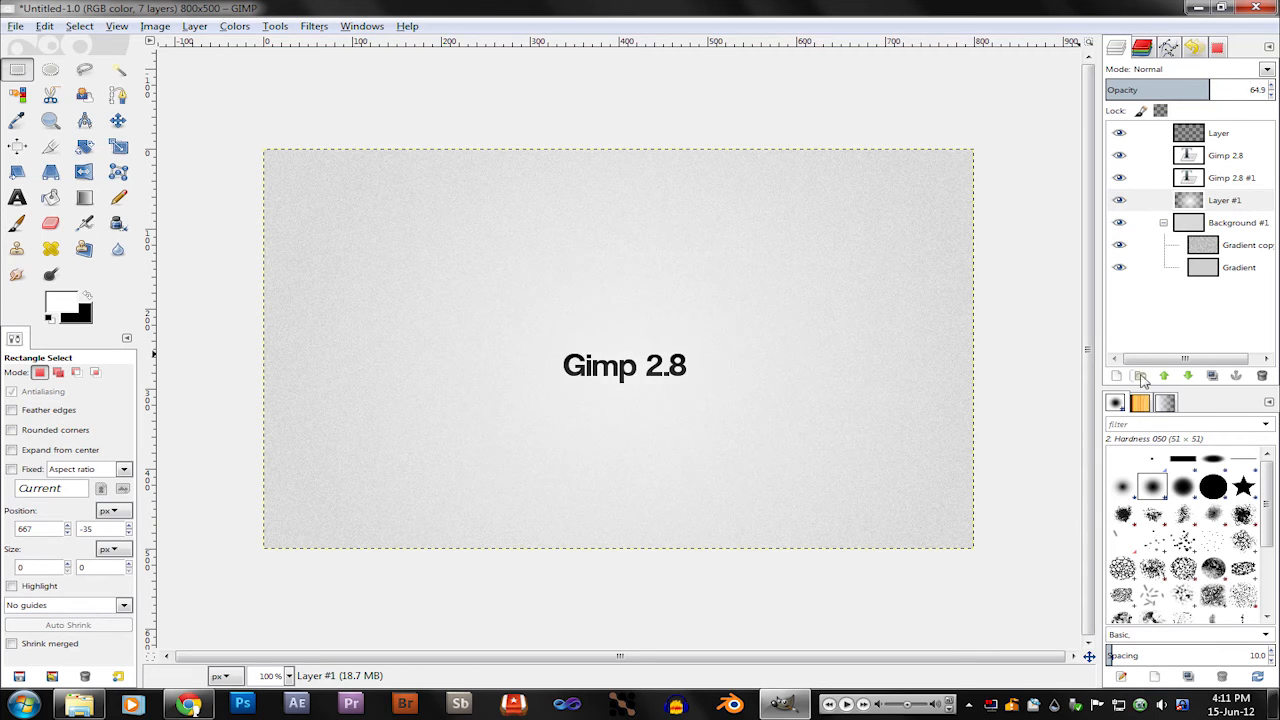
Step: Make the Gradient layer inside the Background #1 group active, collapse the group, and keep the layer opacity at 100
click(1200, 200)
click(1163, 222)
click(1163, 222)
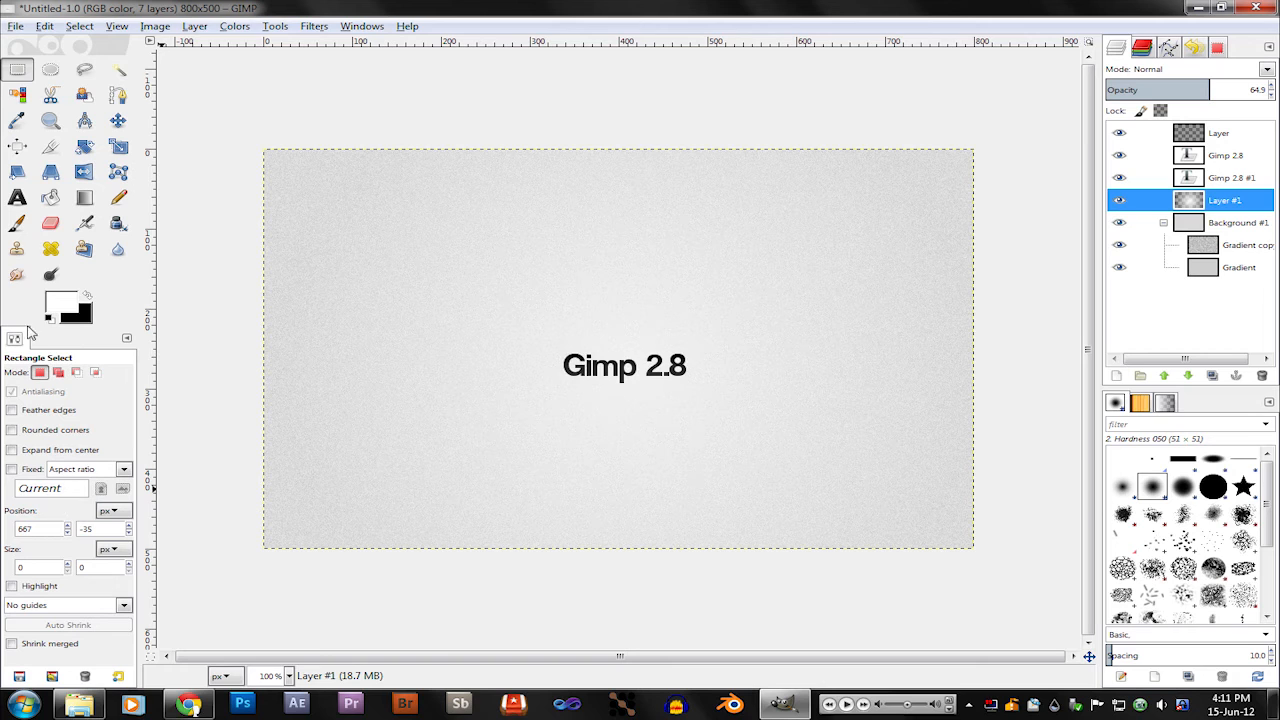
click(1226, 270)
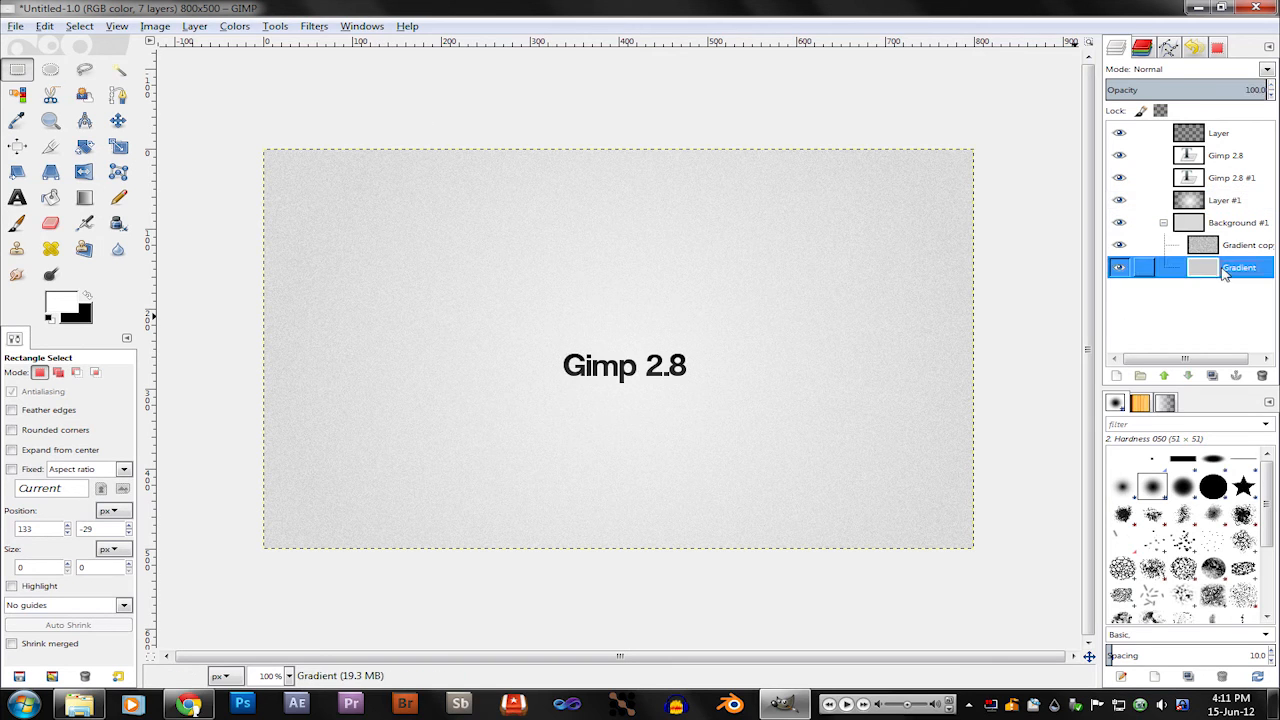
click(1163, 222)
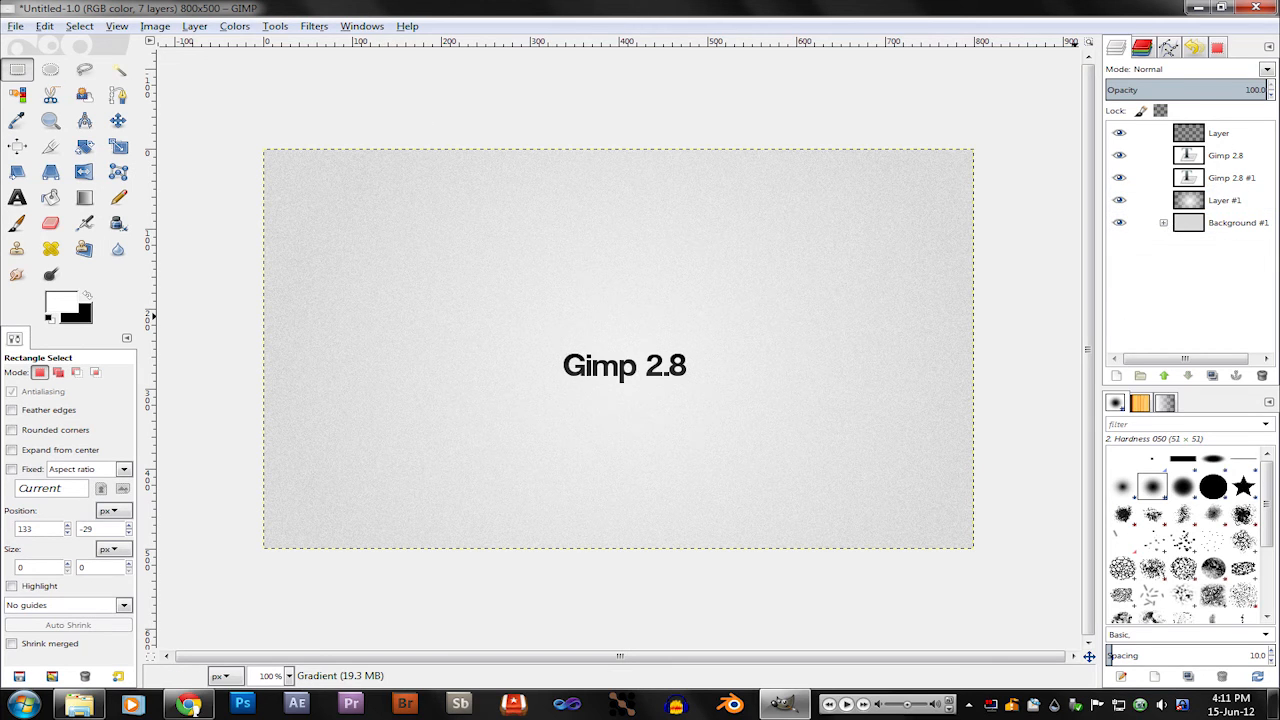
drag(1177, 91, 1274, 90)
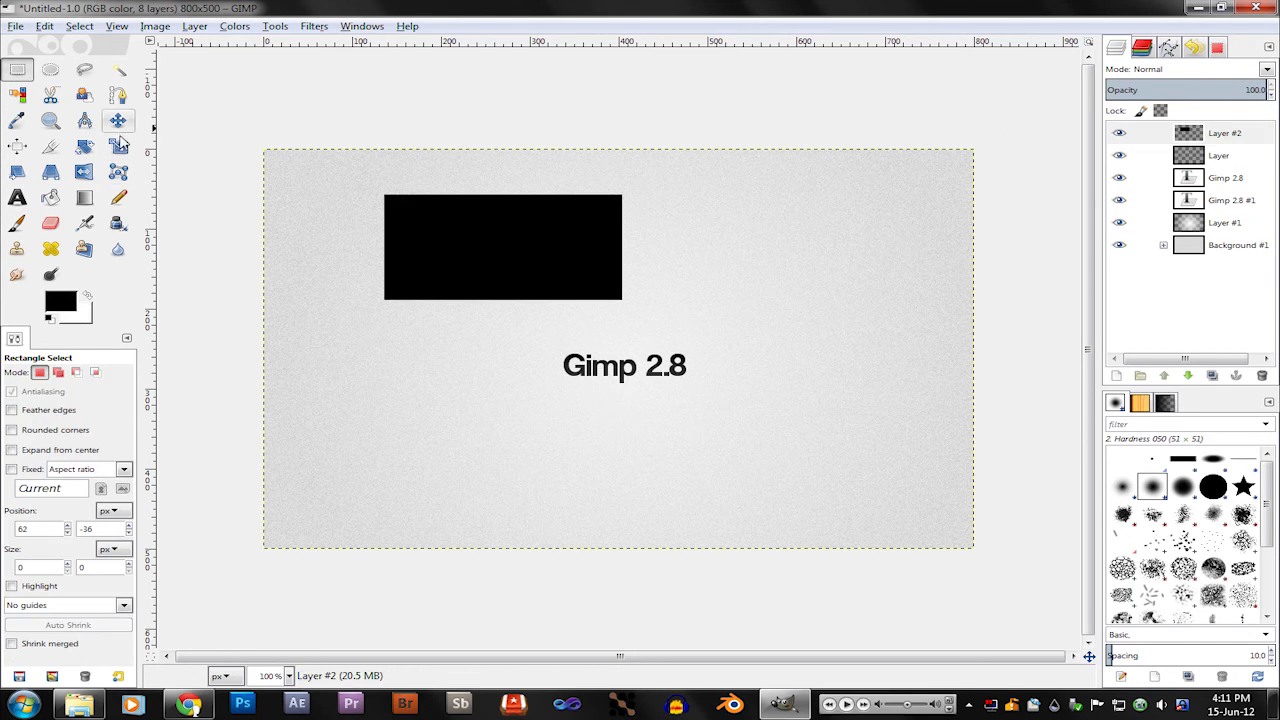
Step: Draw a closed four-point Cage Transform cage around the black rectangle on Layer #2
click(117, 172)
click(375, 182)
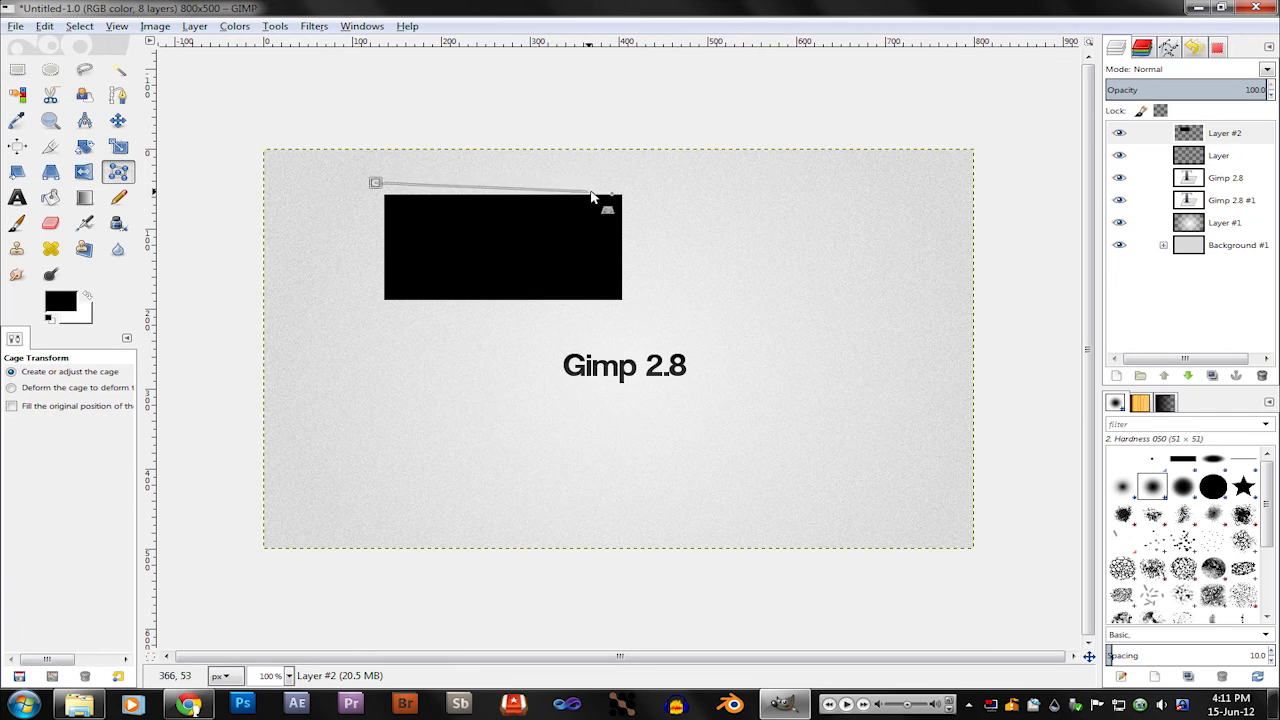
click(631, 183)
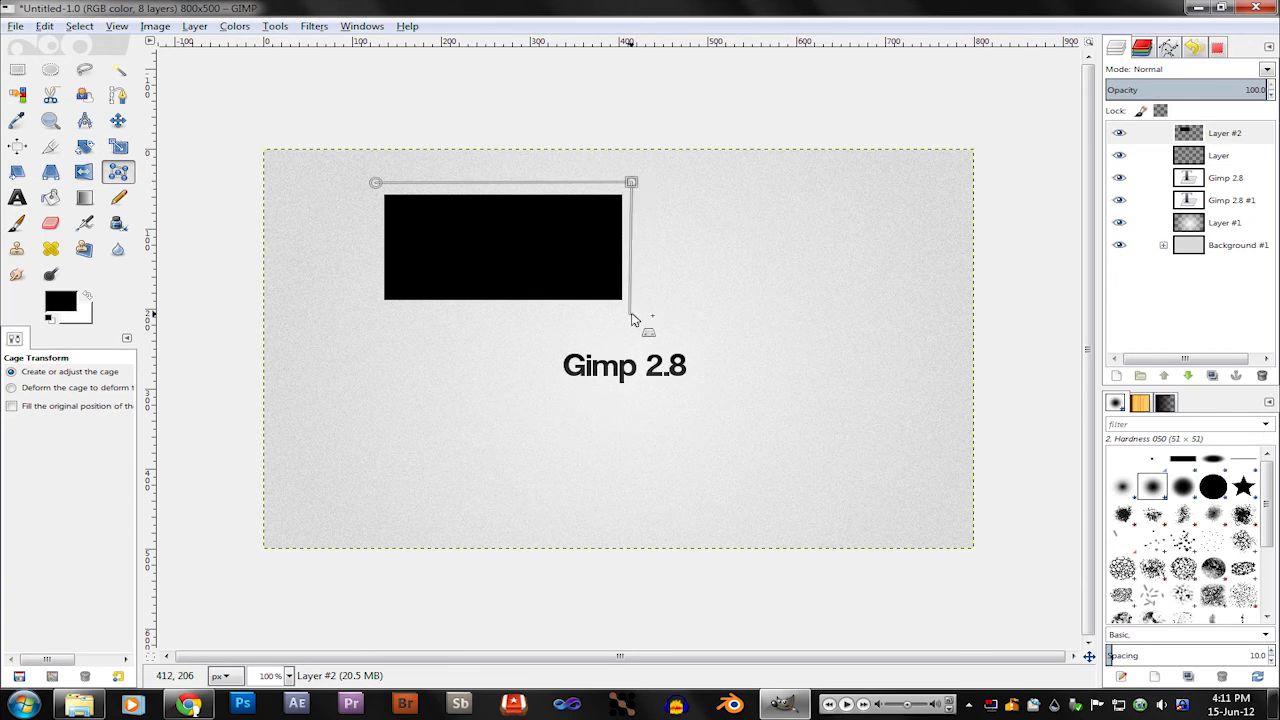
click(633, 312)
click(358, 312)
click(375, 183)
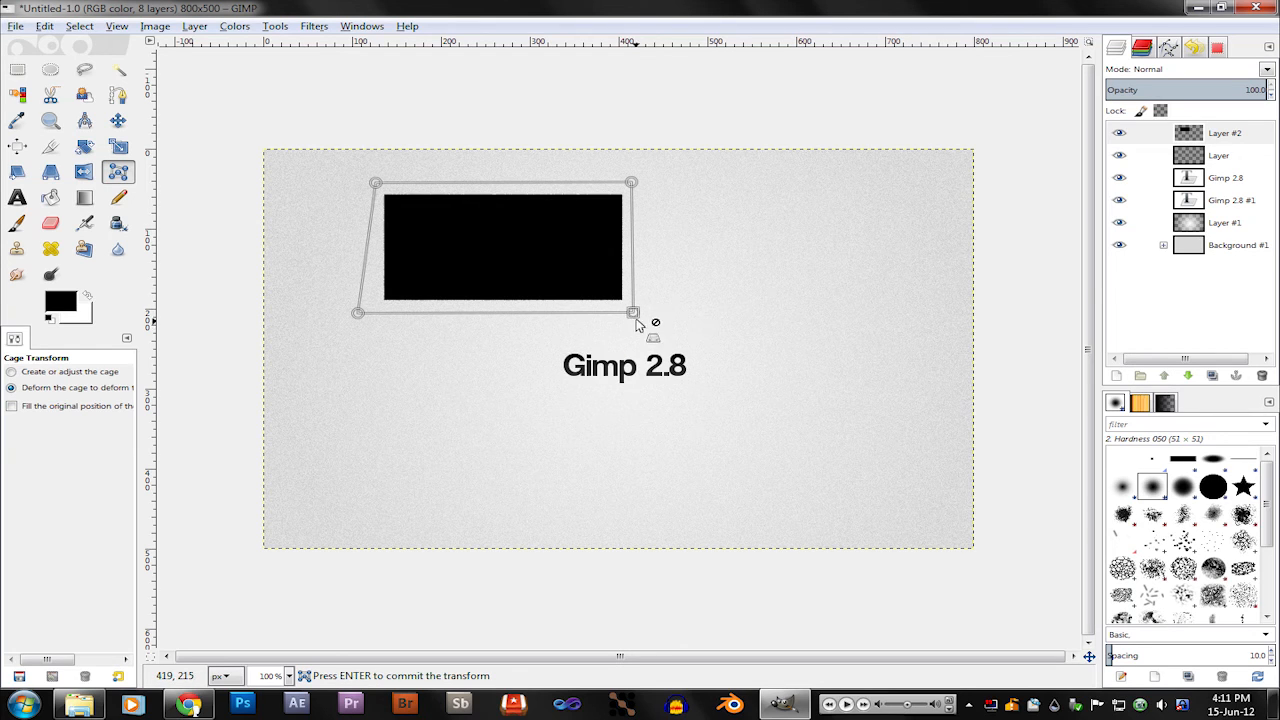
Step: Deform the black rectangle by pulling the cage's two lower corners and its upper-right corner outward
drag(635, 313, 751, 330)
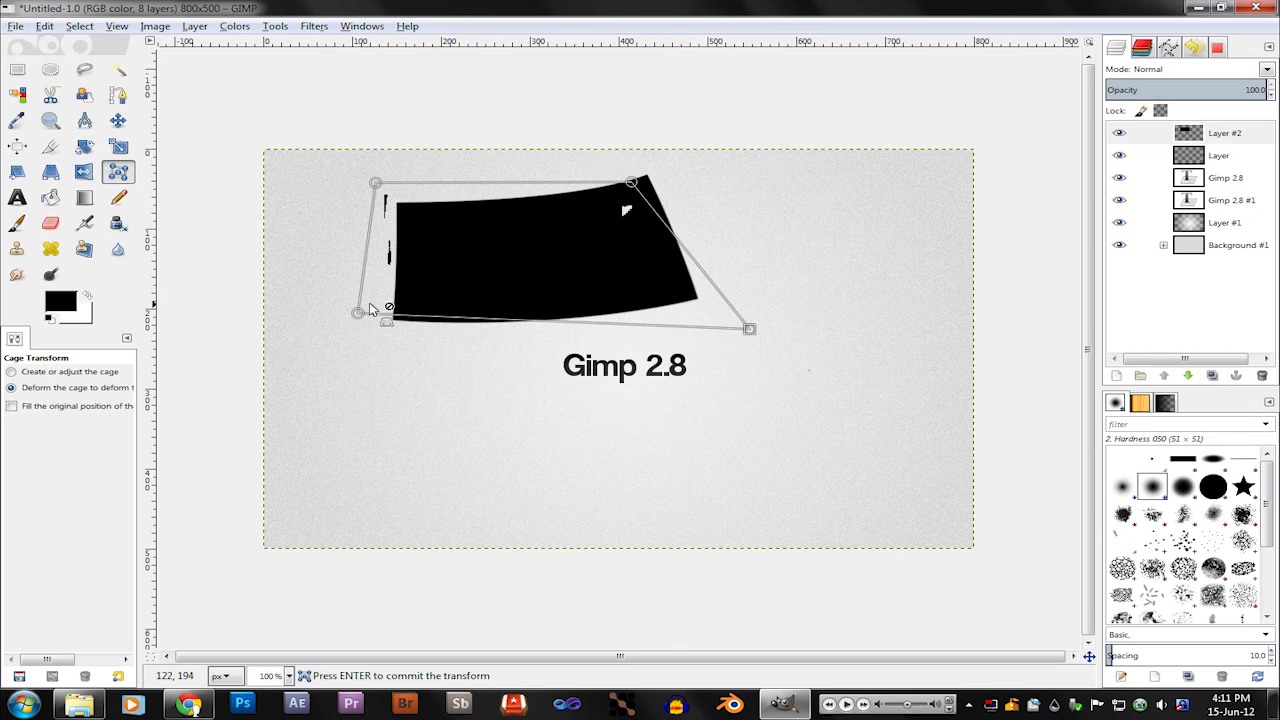
drag(358, 314, 322, 333)
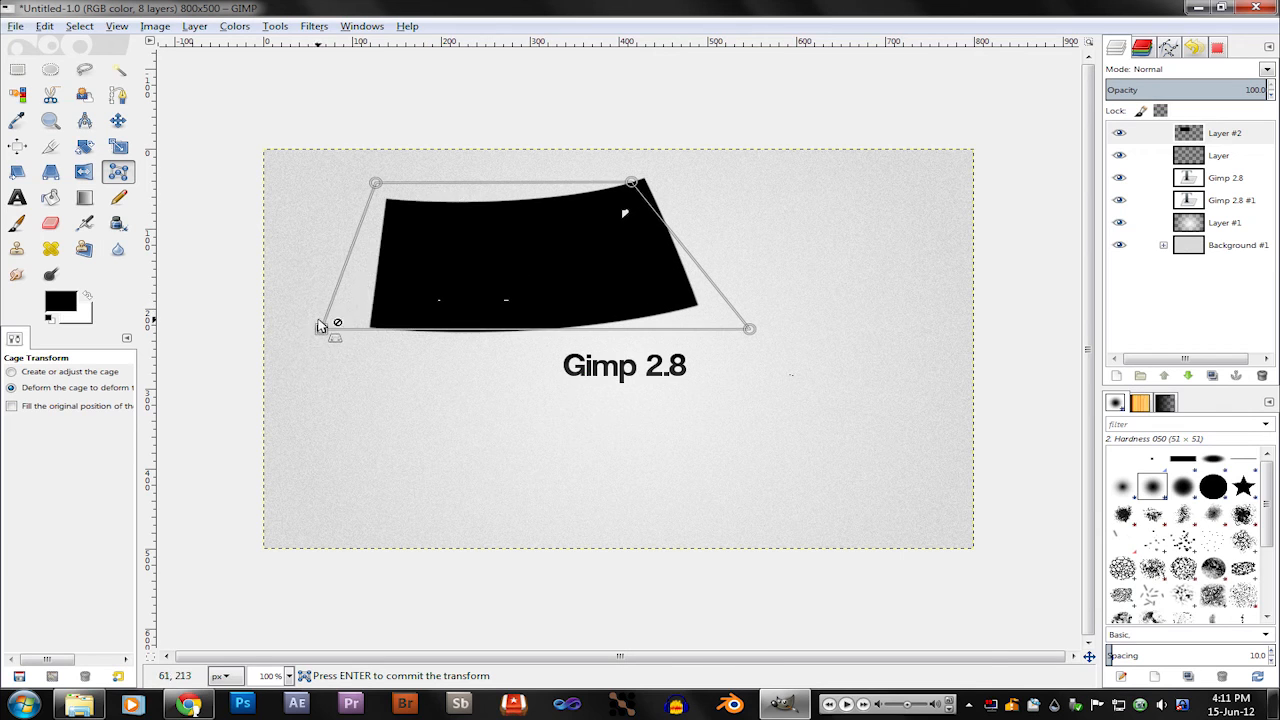
drag(641, 184, 668, 162)
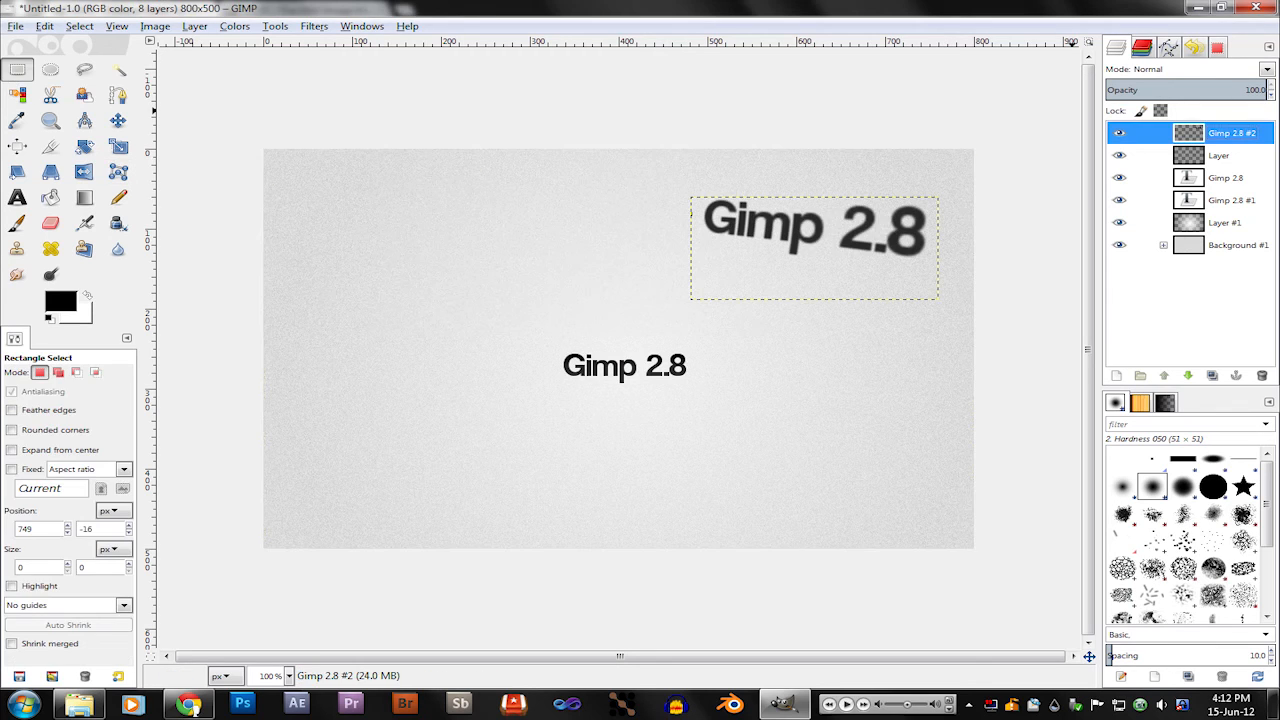
Step: Lower the opacity of the tilted Gimp 2.8 #2 text layer to 31 and make the Background #1 group active
click(1262, 90)
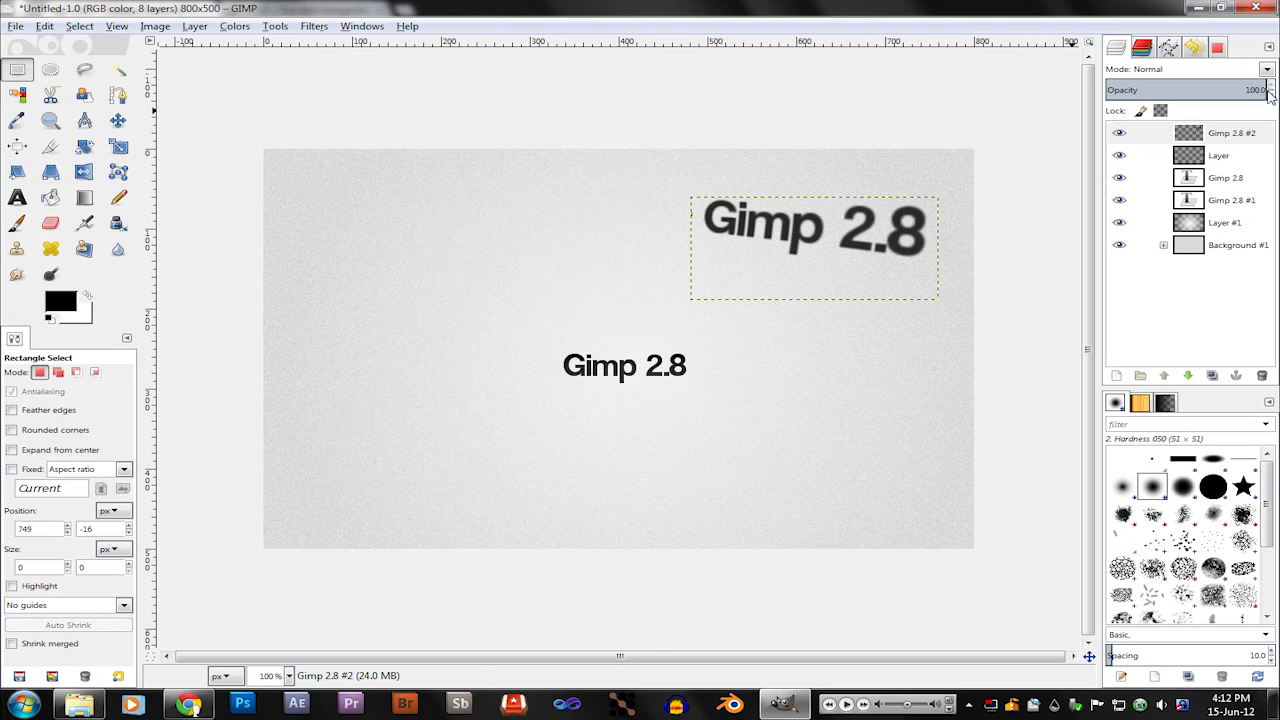
click(1270, 94)
click(1271, 96)
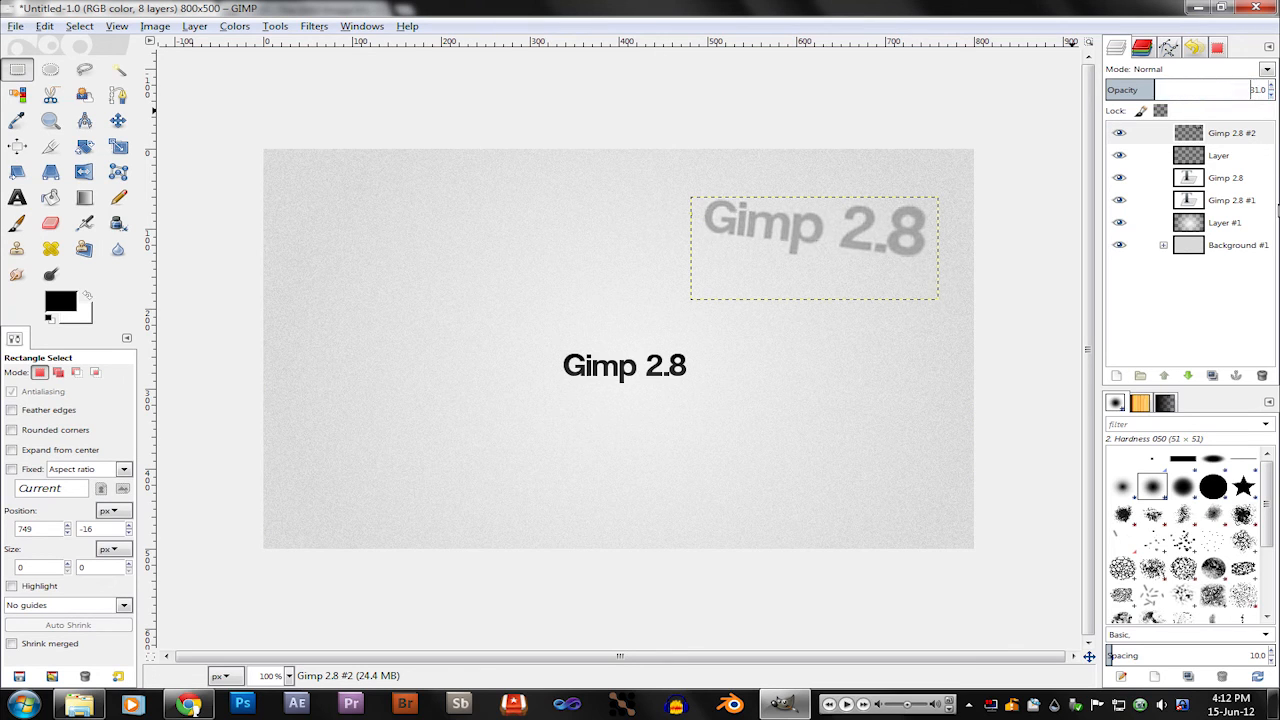
click(1240, 245)
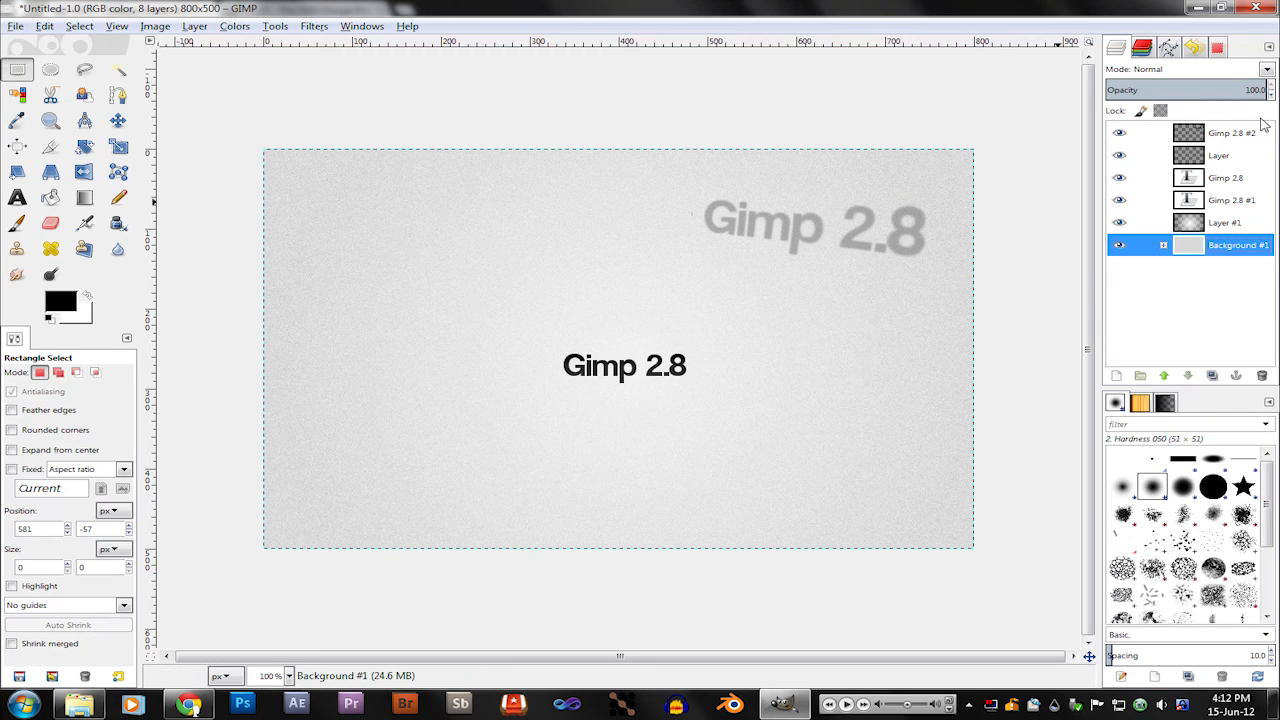
Step: Reduce the tilted Gimp 2.8 #2 text layer's opacity to 6 and reselect the Background #1 group
click(1145, 133)
click(1122, 90)
drag(1122, 90, 1108, 96)
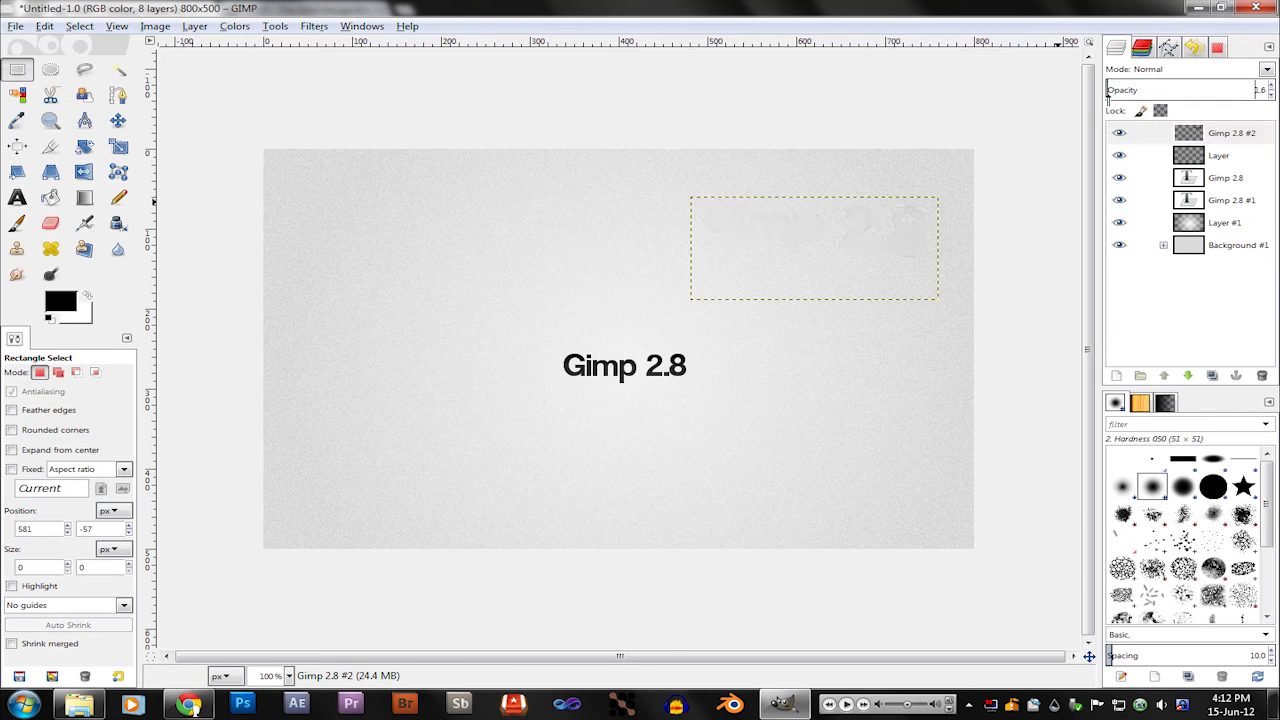
click(1207, 297)
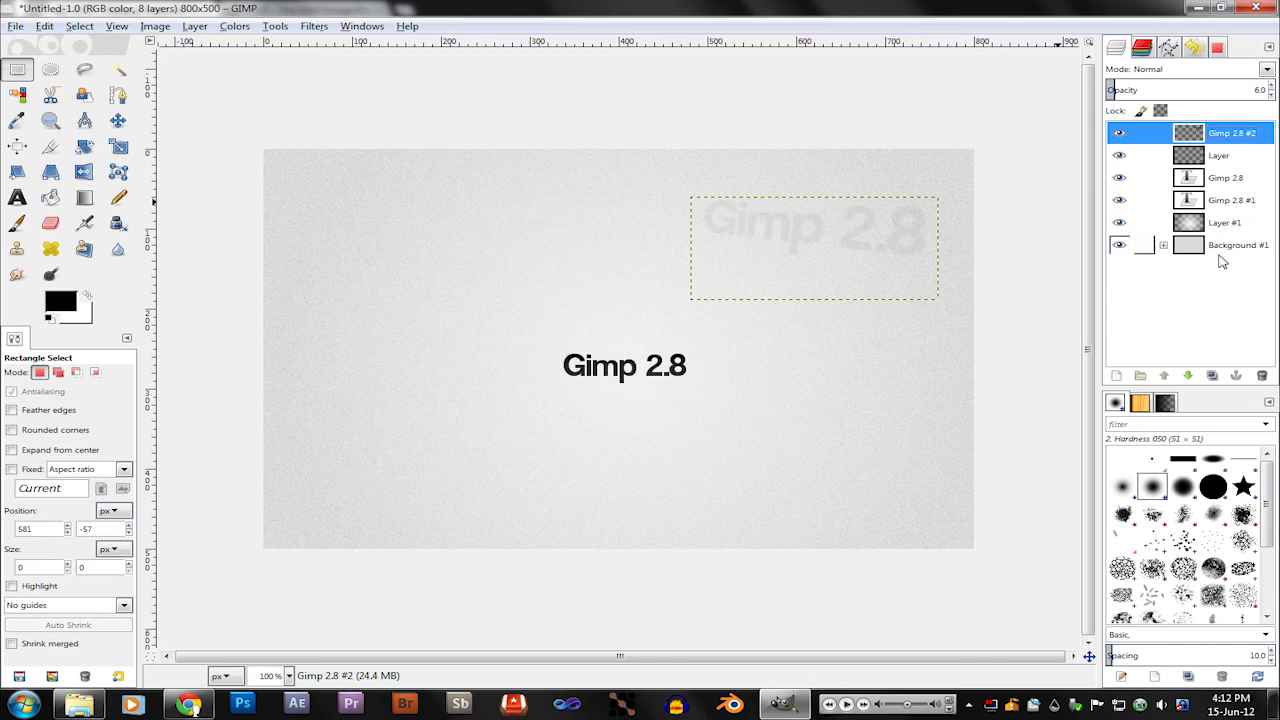
click(1220, 252)
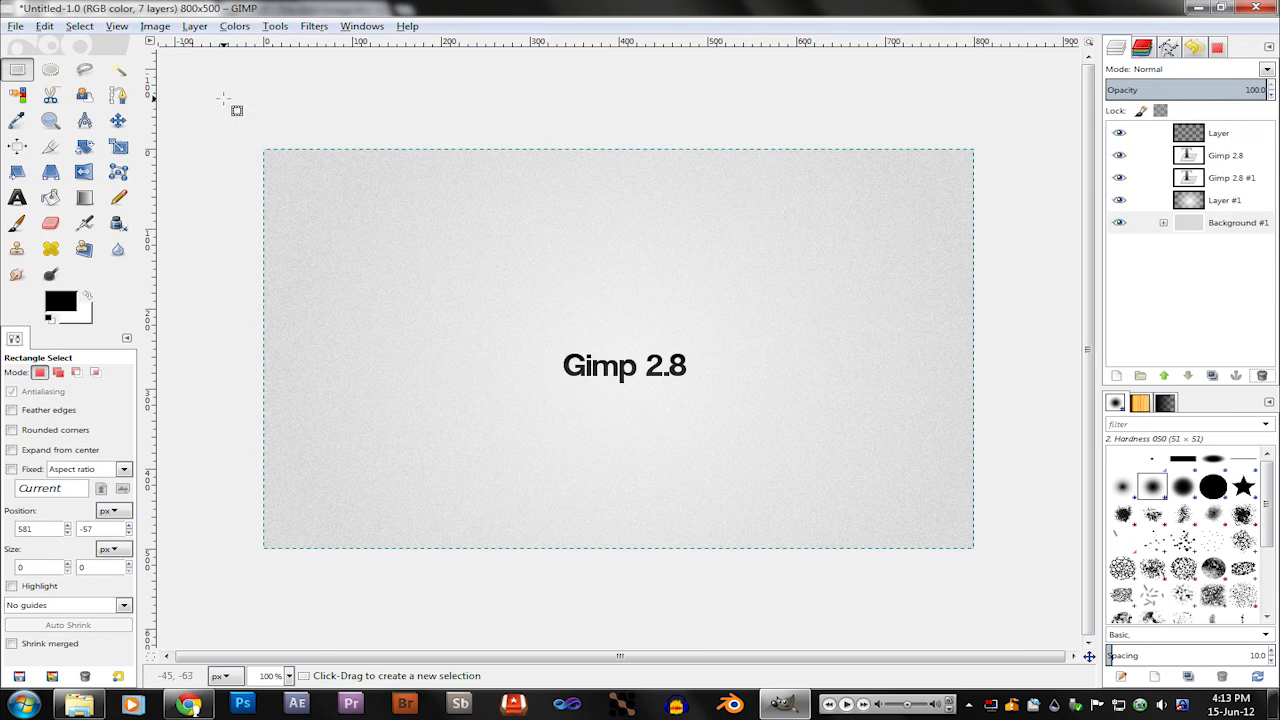